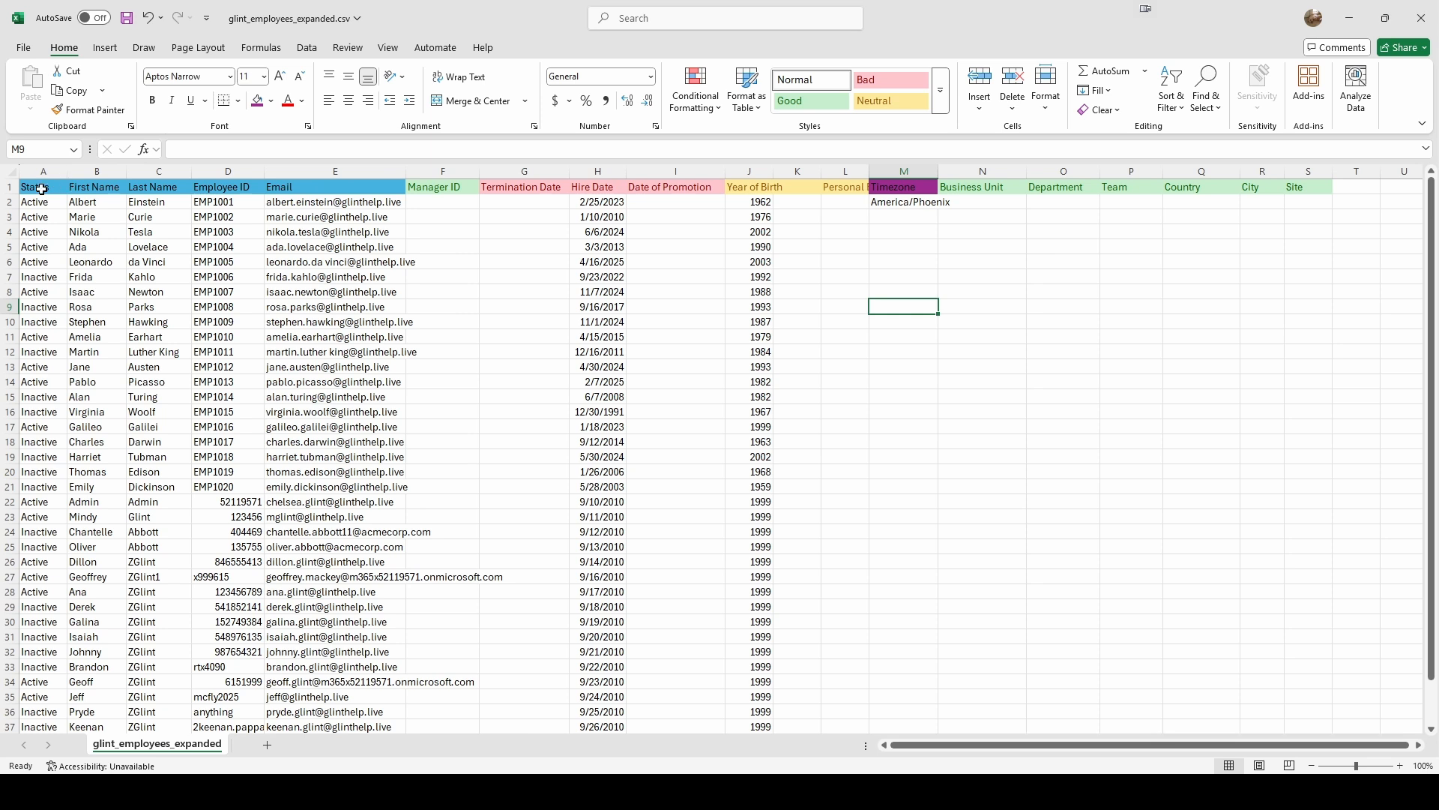
Enter the date-format placeholder YYYY-MM-DD in the first employee's Termination Date cell.
drag(42, 188, 281, 175)
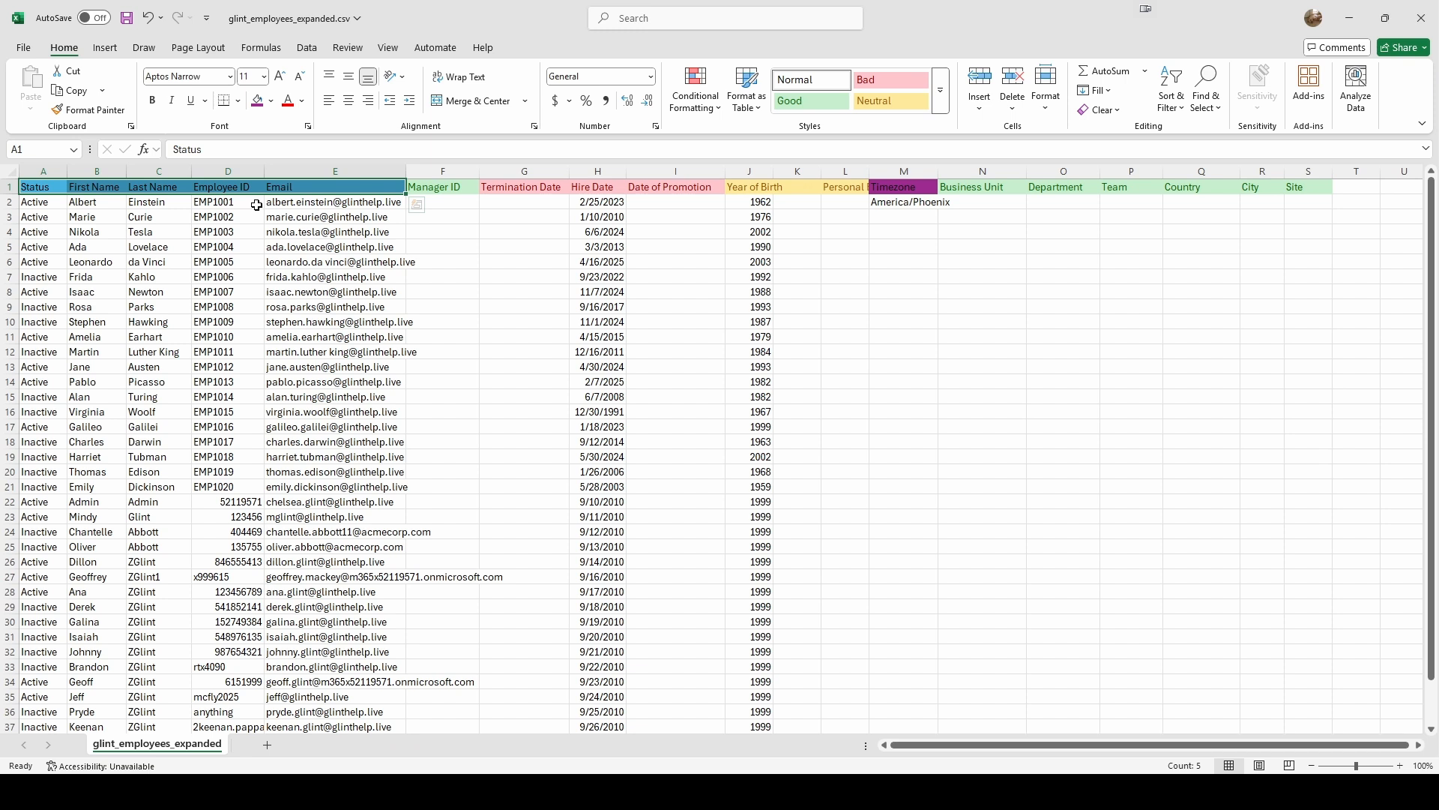
click(256, 204)
click(525, 202)
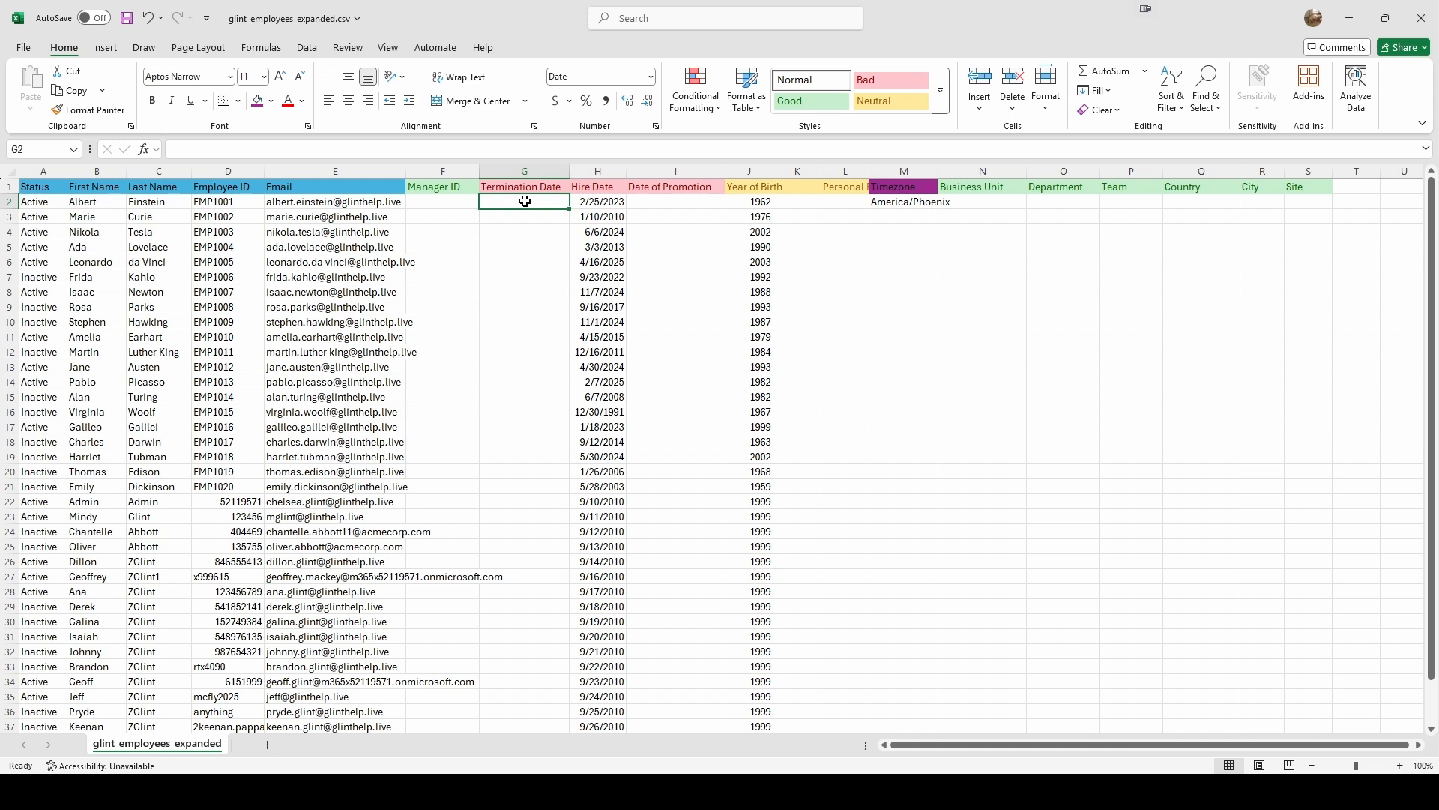
text(YYYY-)
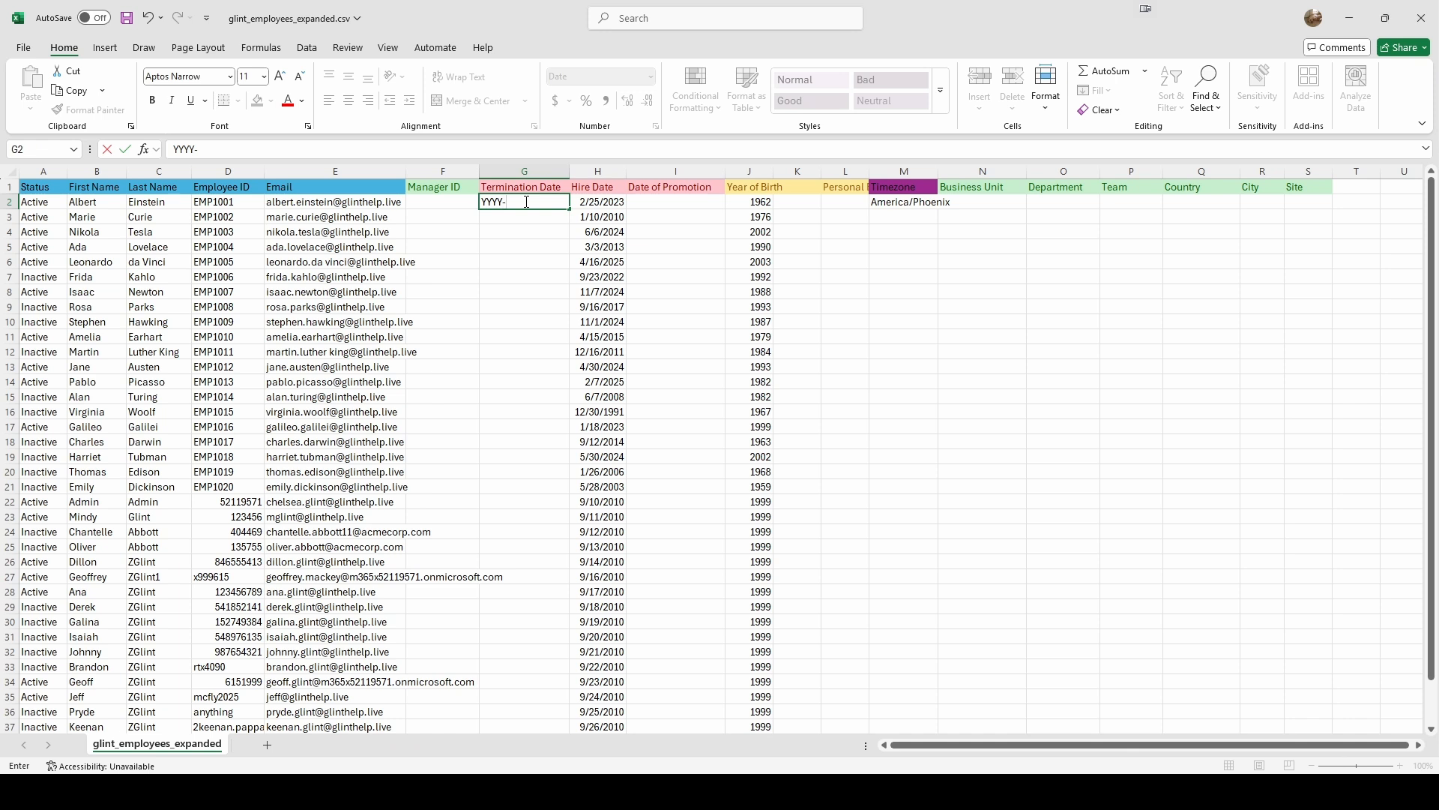
text(MM-DD)
drag(549, 202, 481, 203)
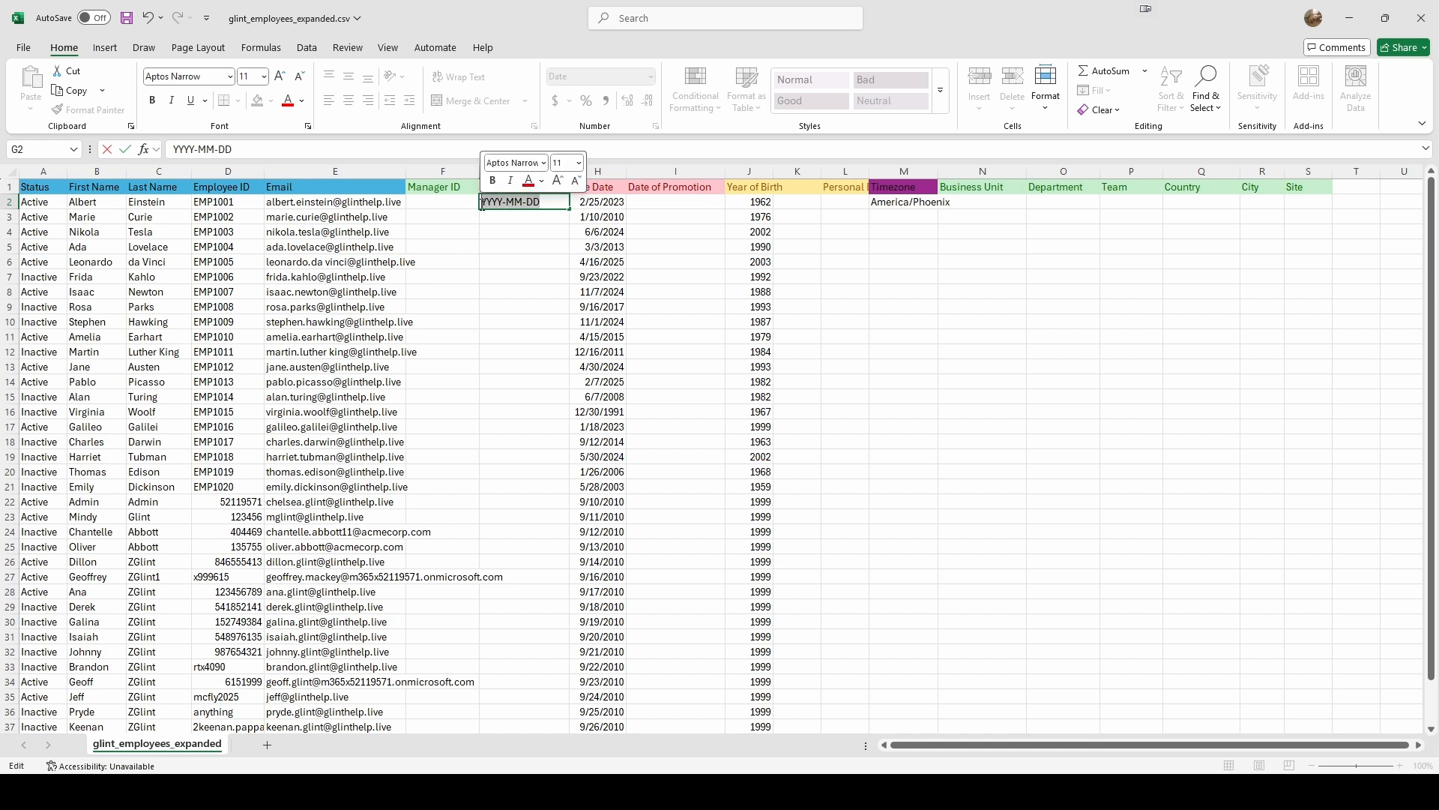
click(553, 219)
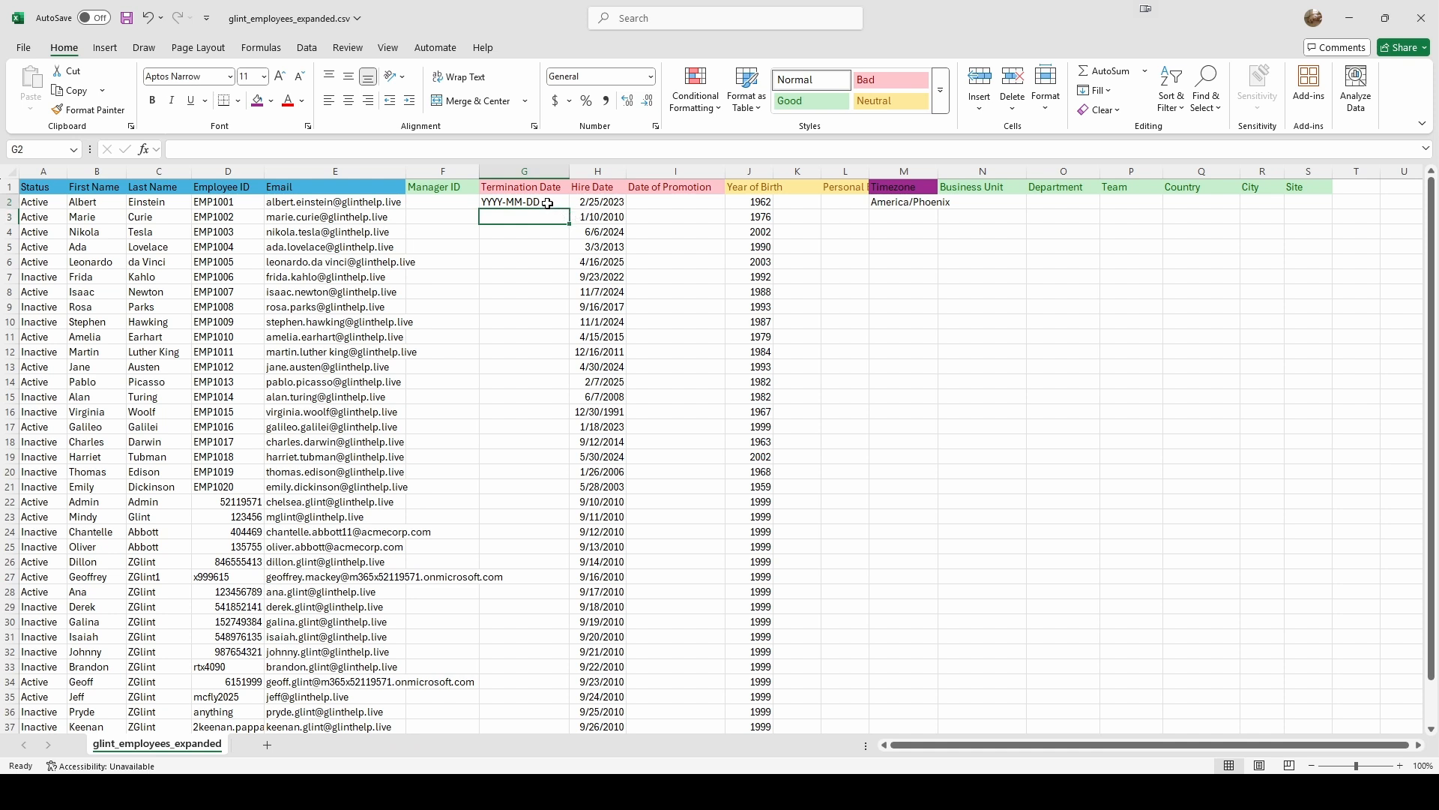
click(548, 203)
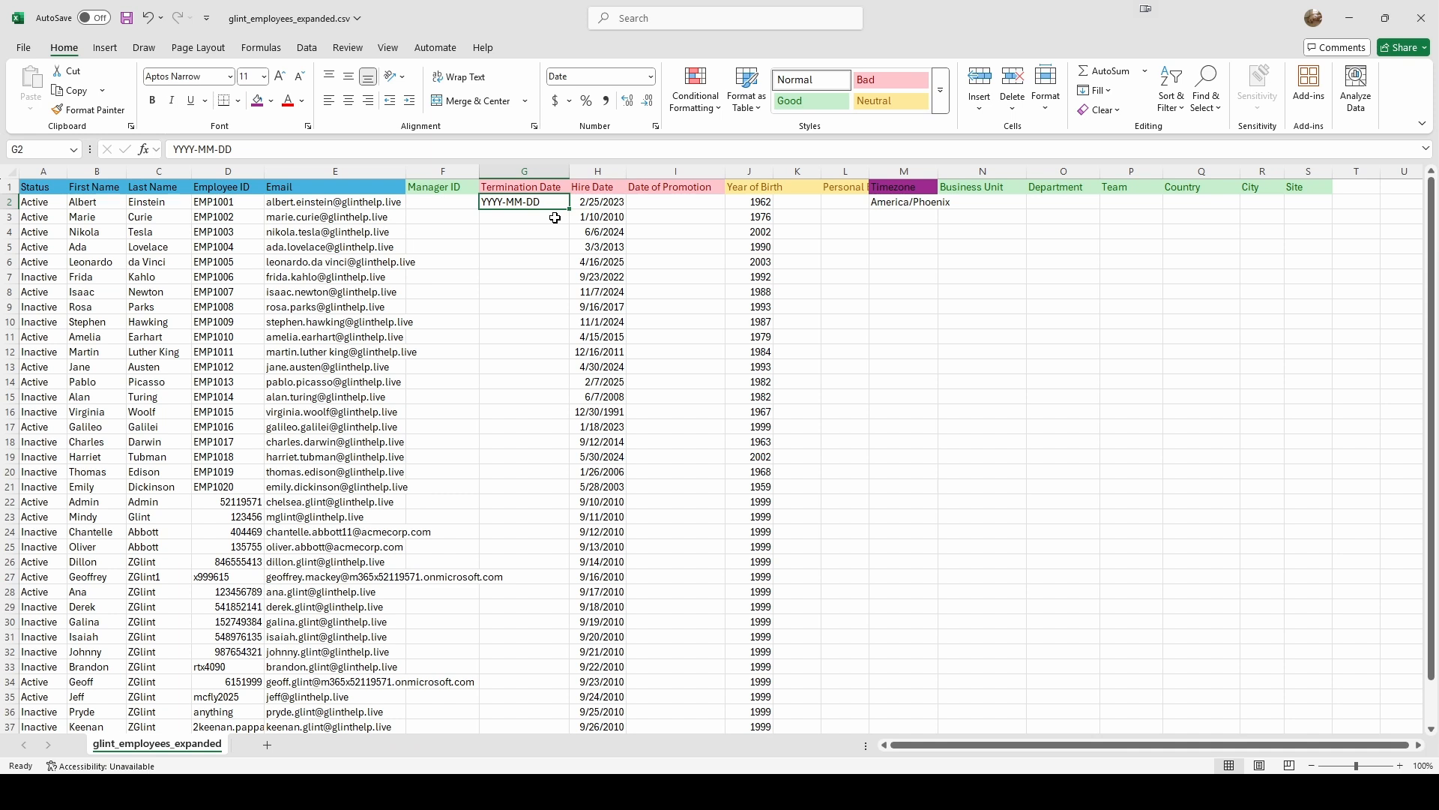
Review the header cells from Status through Email and the three date headers from Termination Date through Date of Promotion.
drag(33, 187, 295, 191)
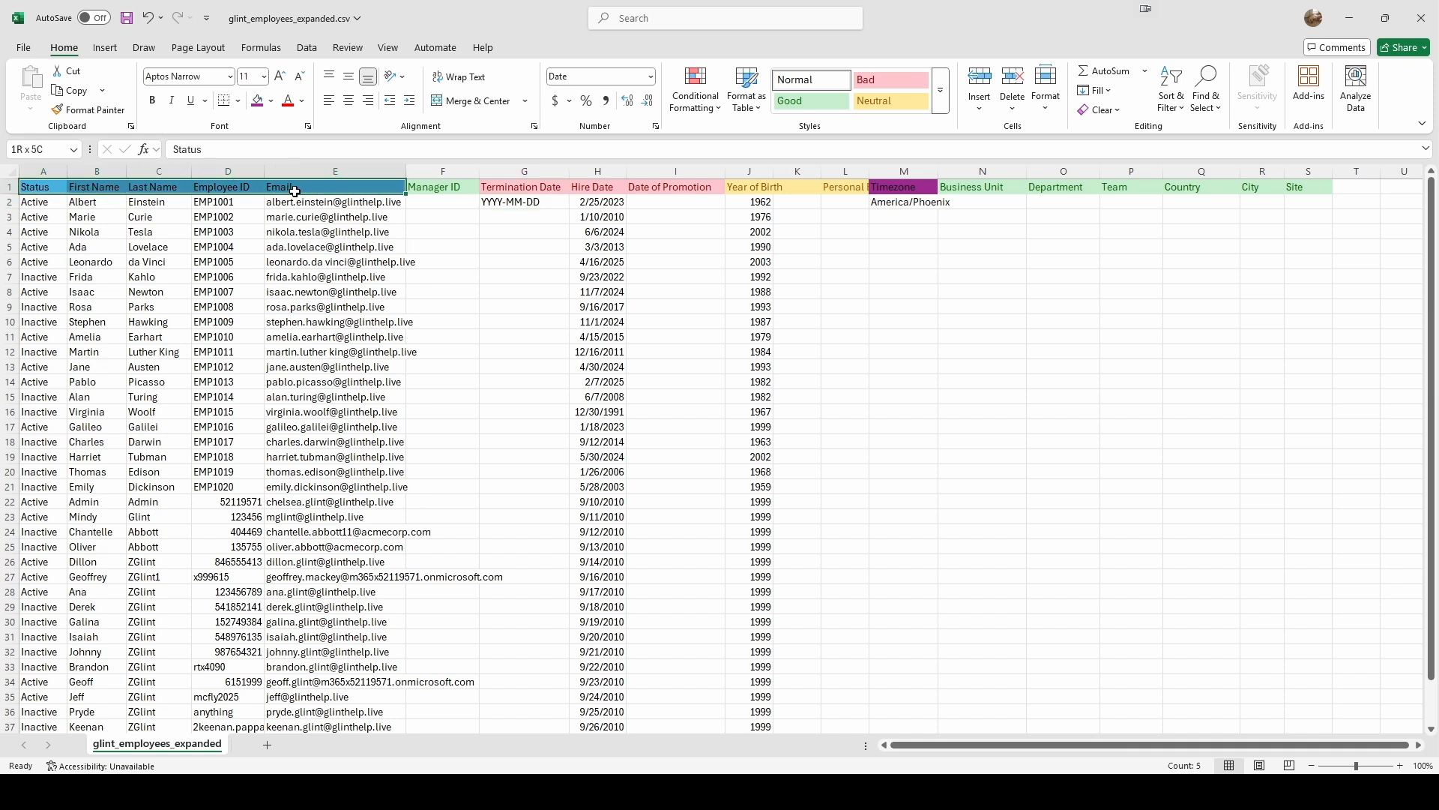
click(551, 198)
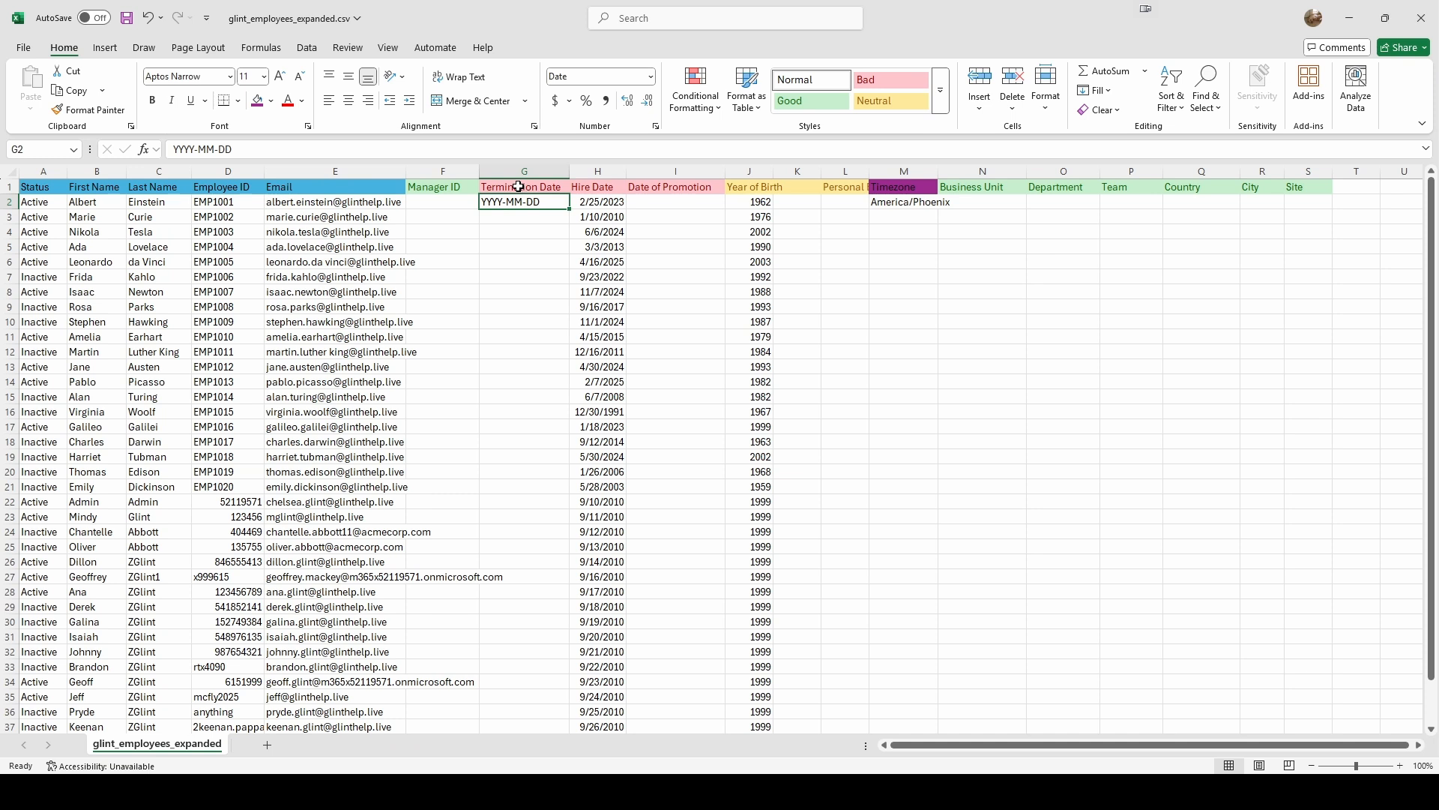
click(517, 187)
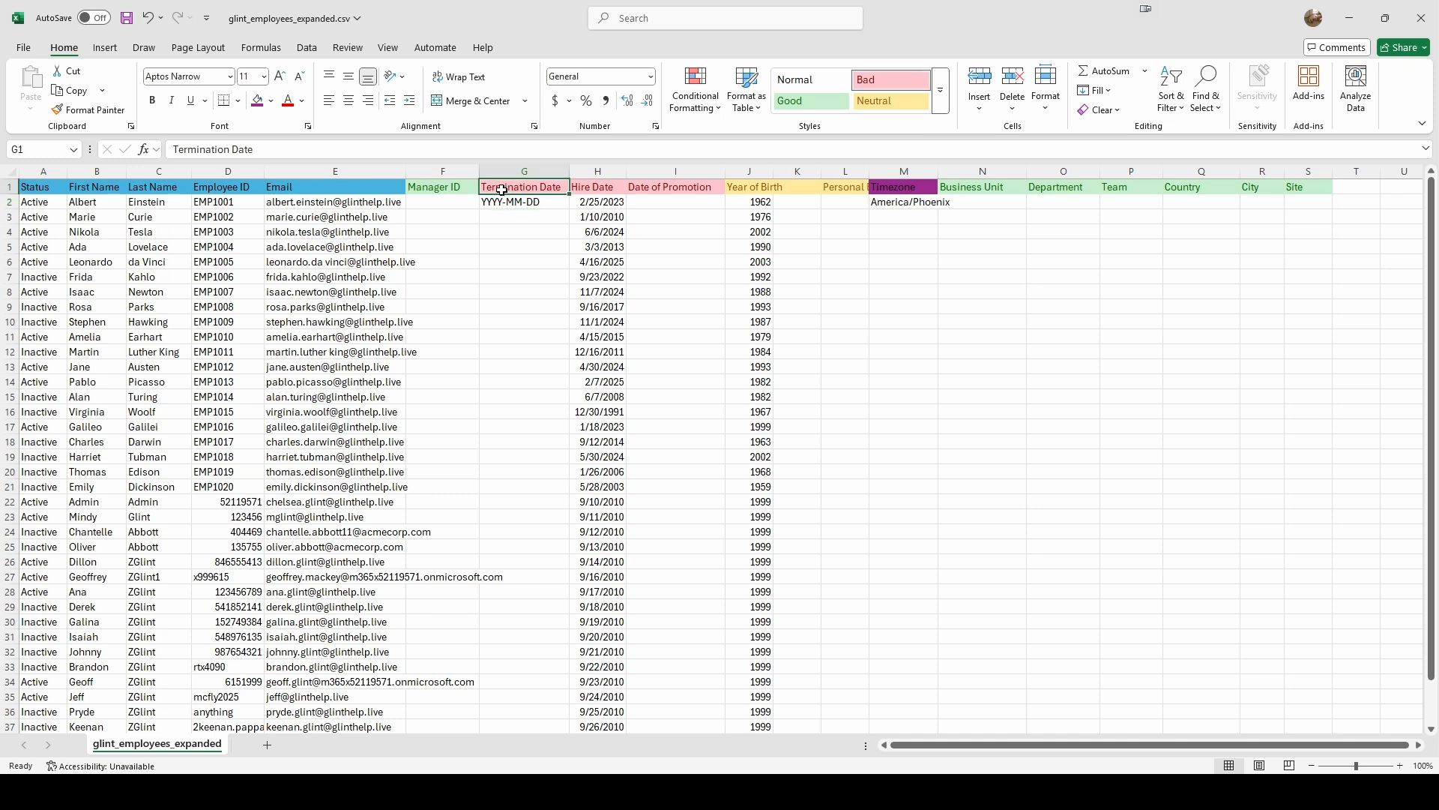
drag(503, 190, 651, 186)
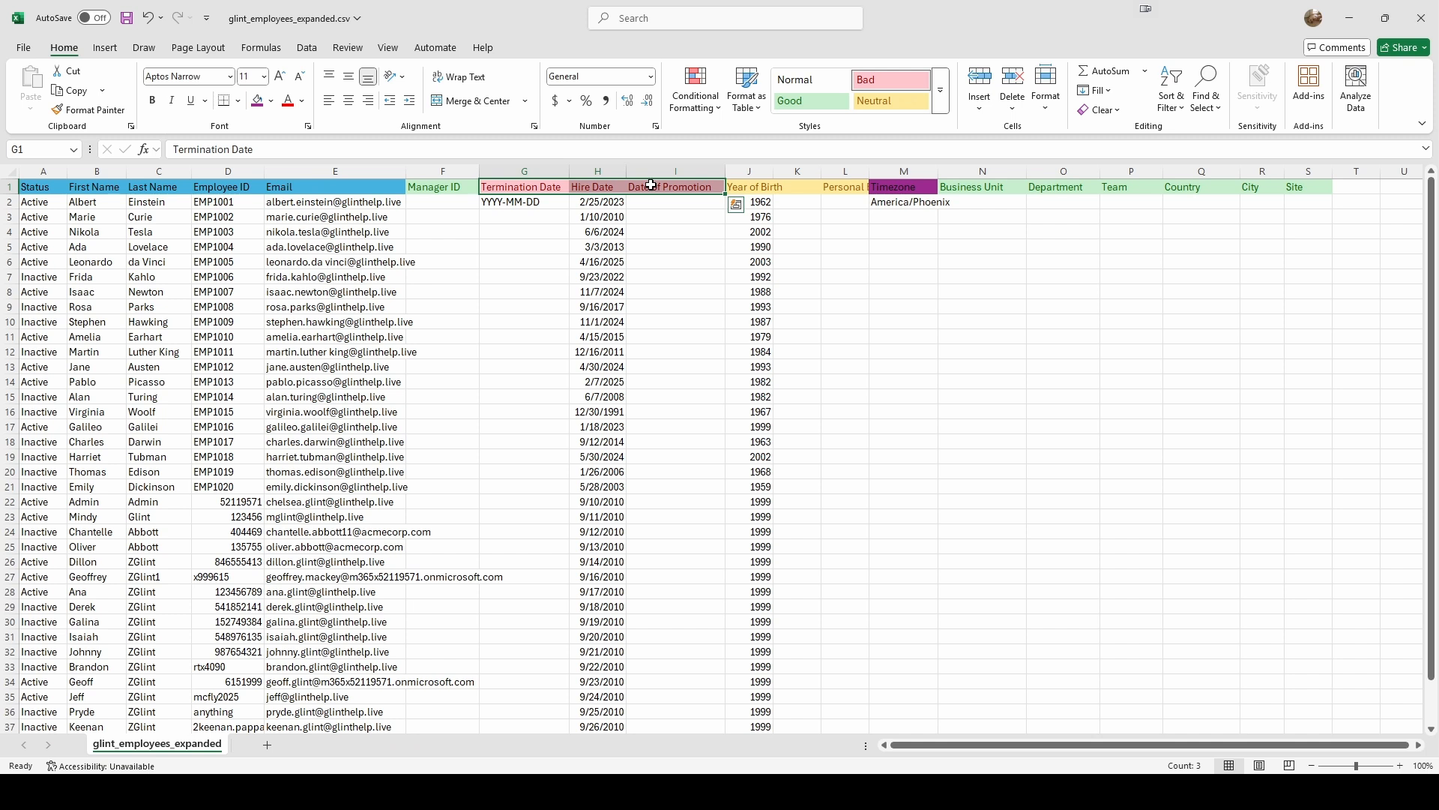
drag(656, 213, 686, 207)
Clear the Date of Promotion header cell and undo the deletion.
click(680, 188)
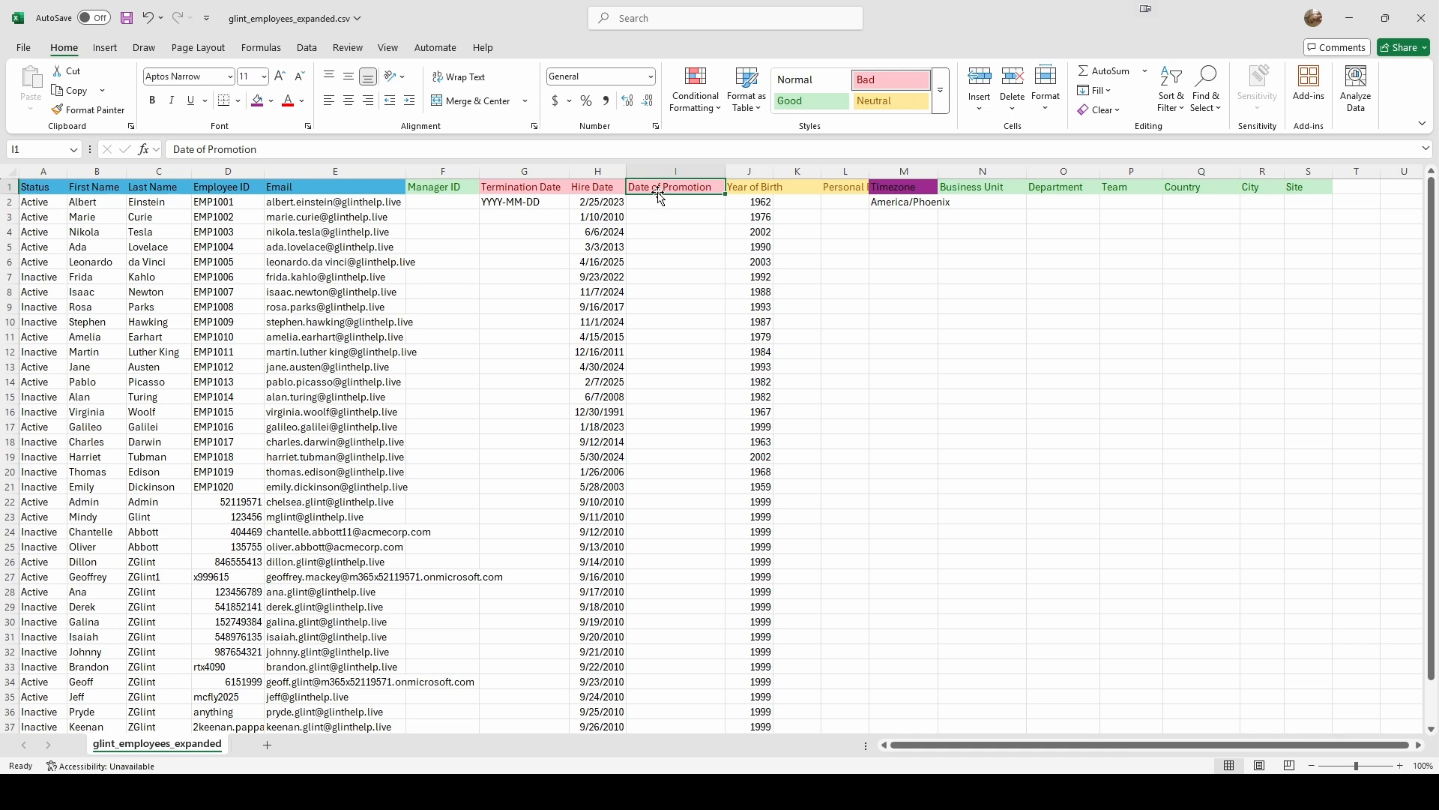
key(BackSpace)
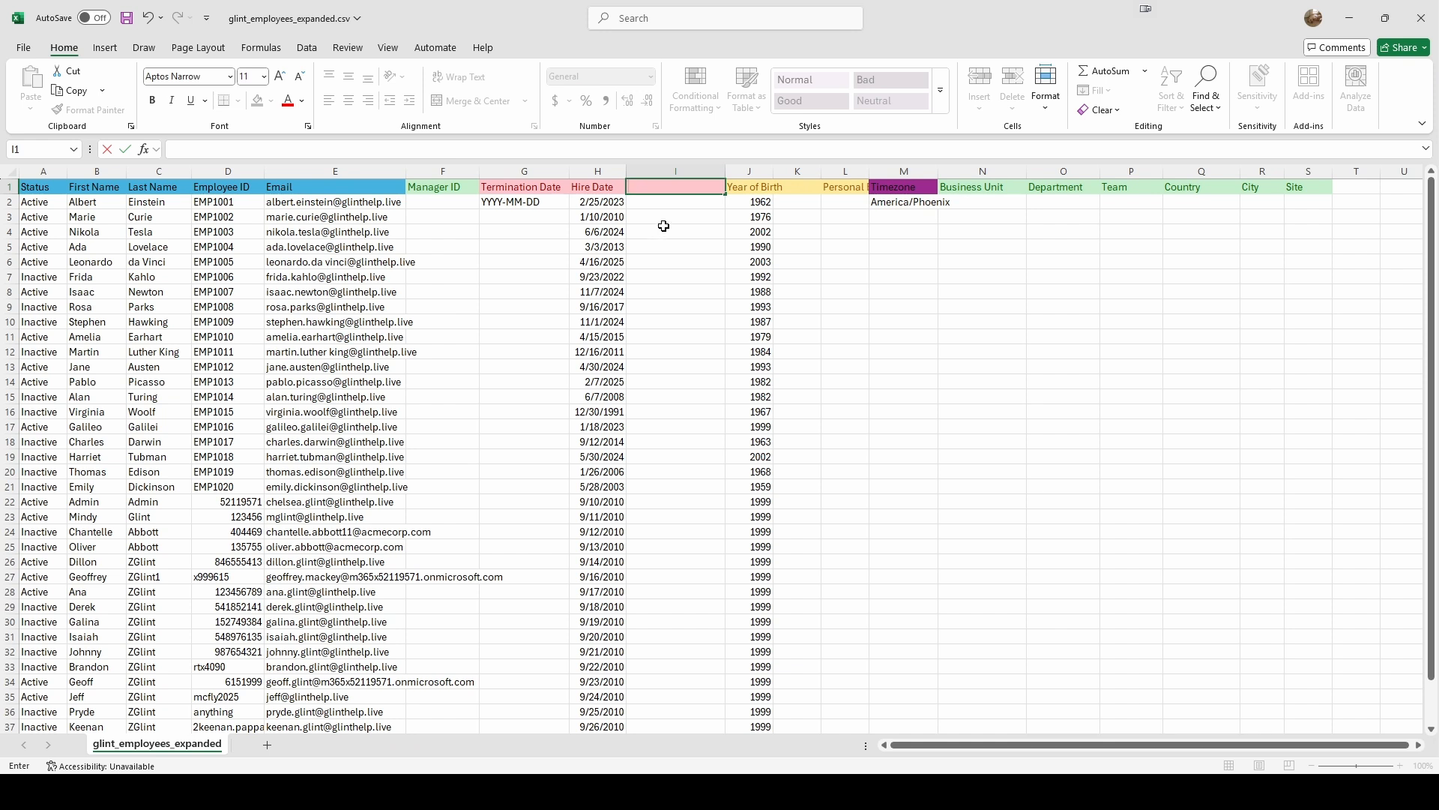
click(524, 191)
click(593, 186)
click(653, 186)
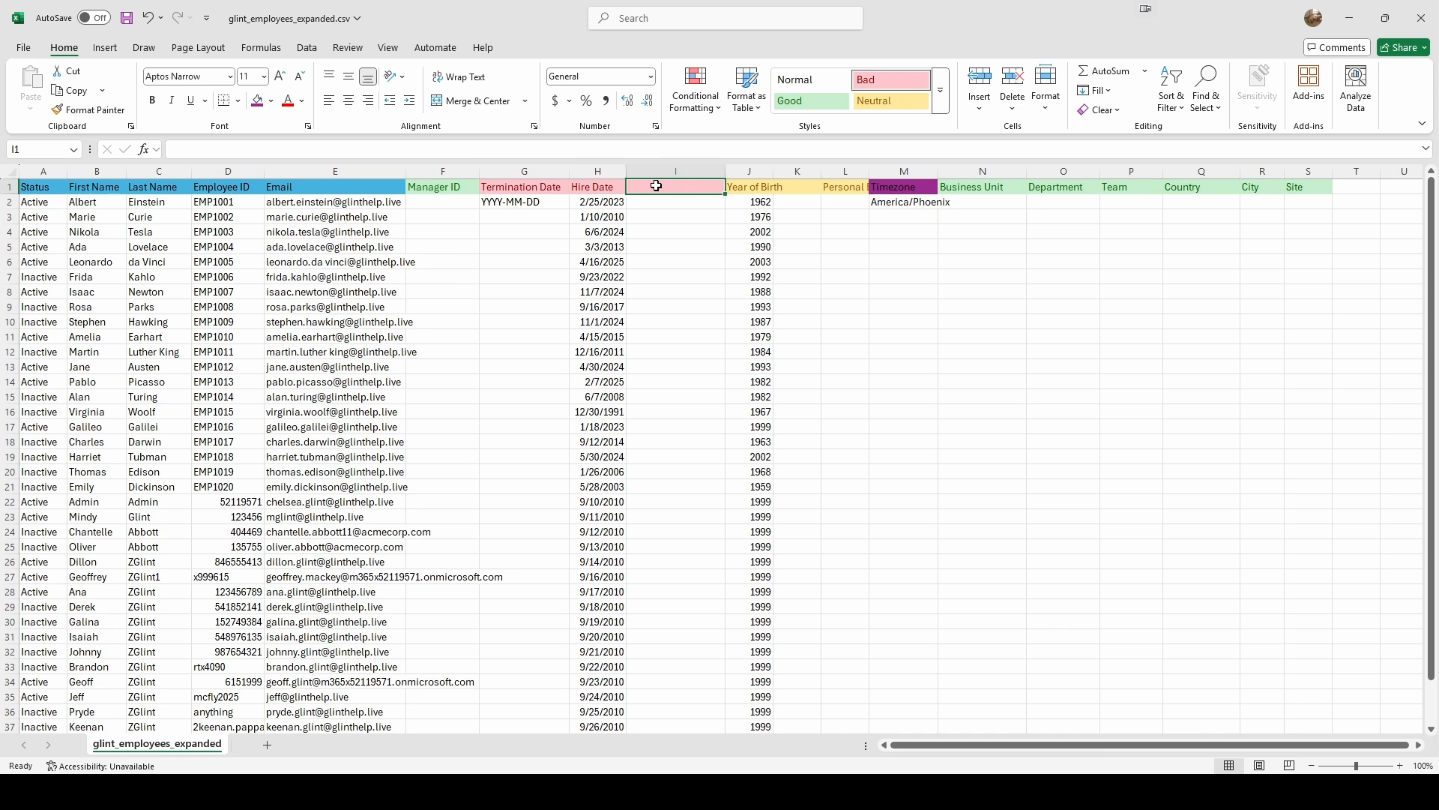
key(ctrl+z)
click(555, 246)
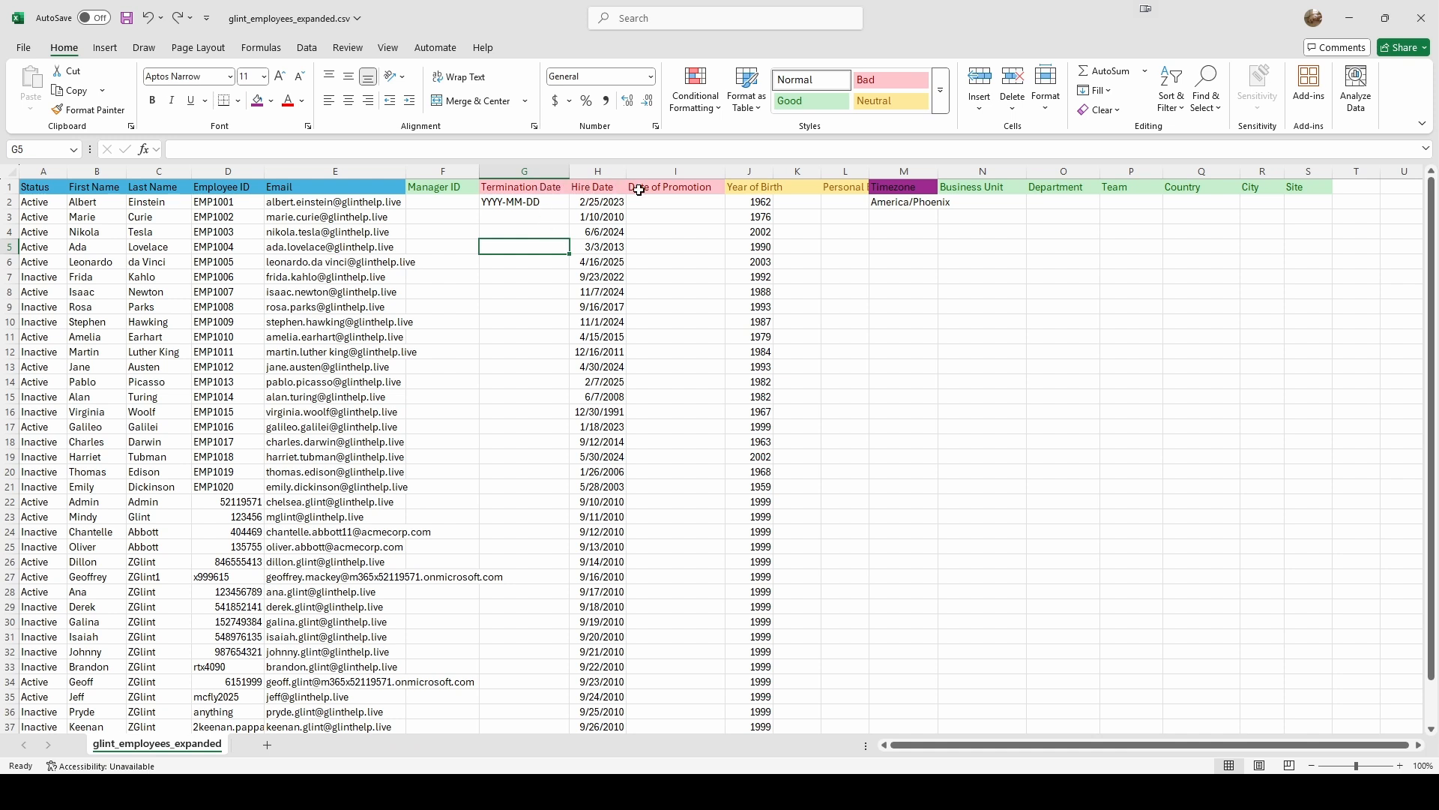
Review the Hire Date and Year of Birth header cells.
click(653, 225)
mouse_move(653, 225)
mouse_down()
mouse_move(652, 321)
mouse_move(665, 225)
mouse_up()
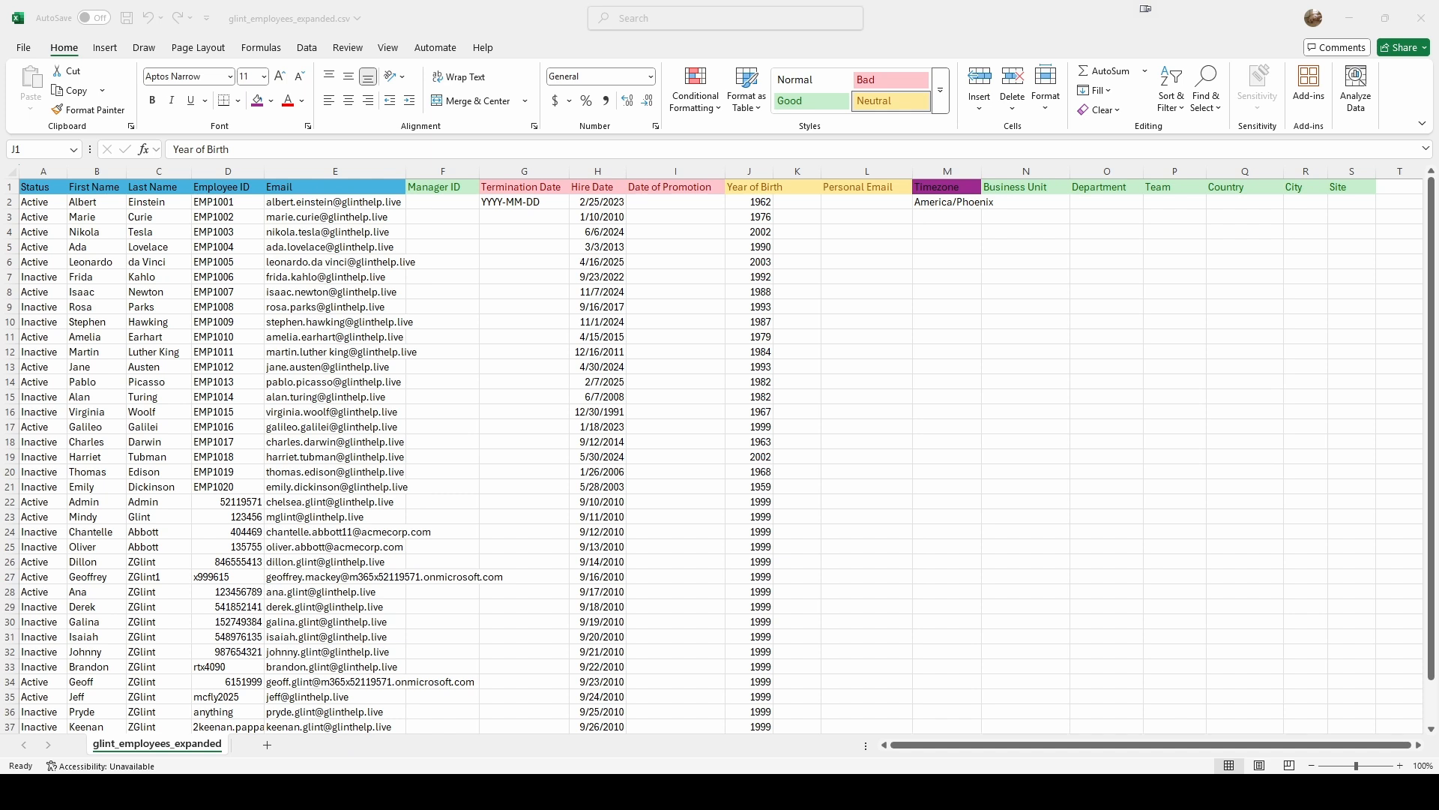
click(600, 189)
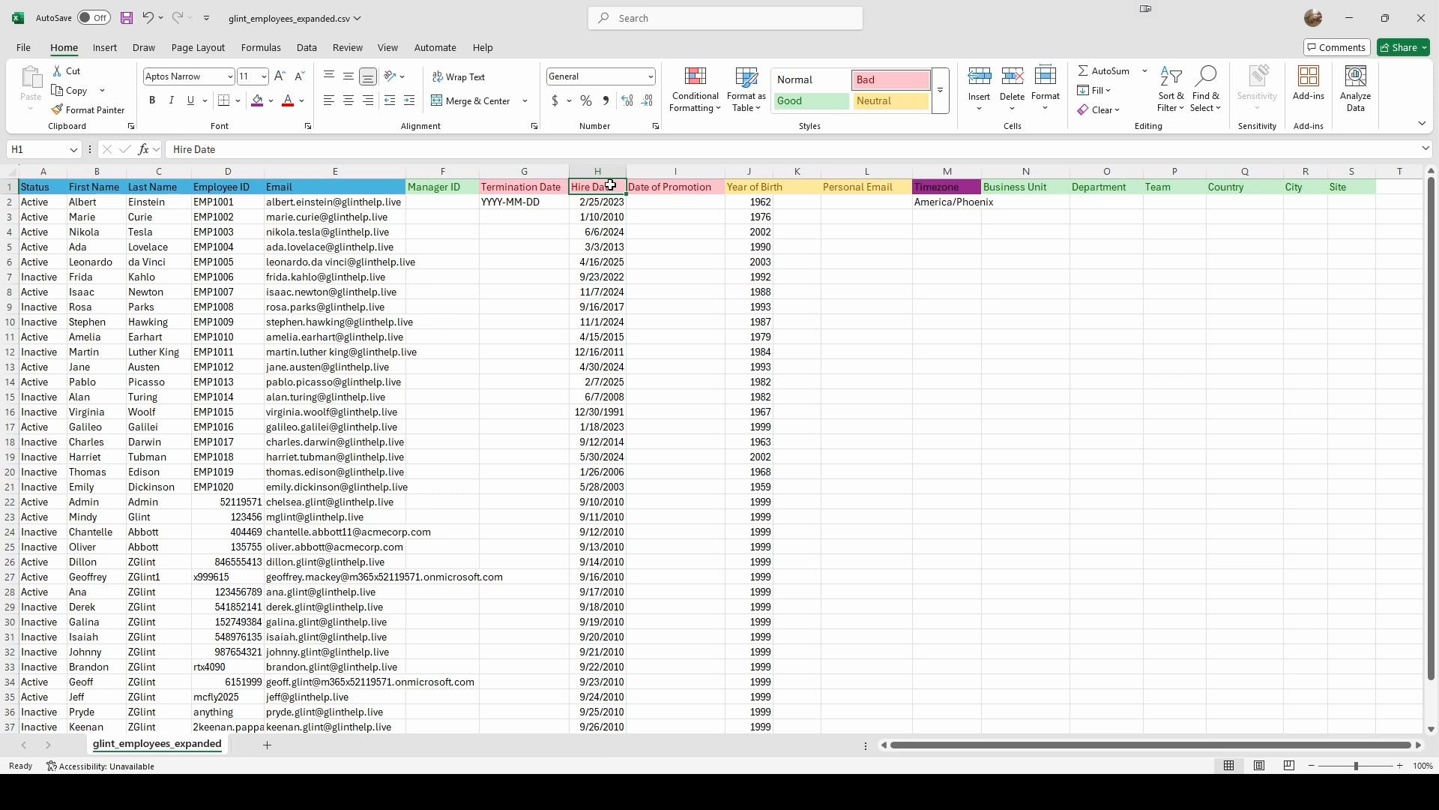
click(775, 185)
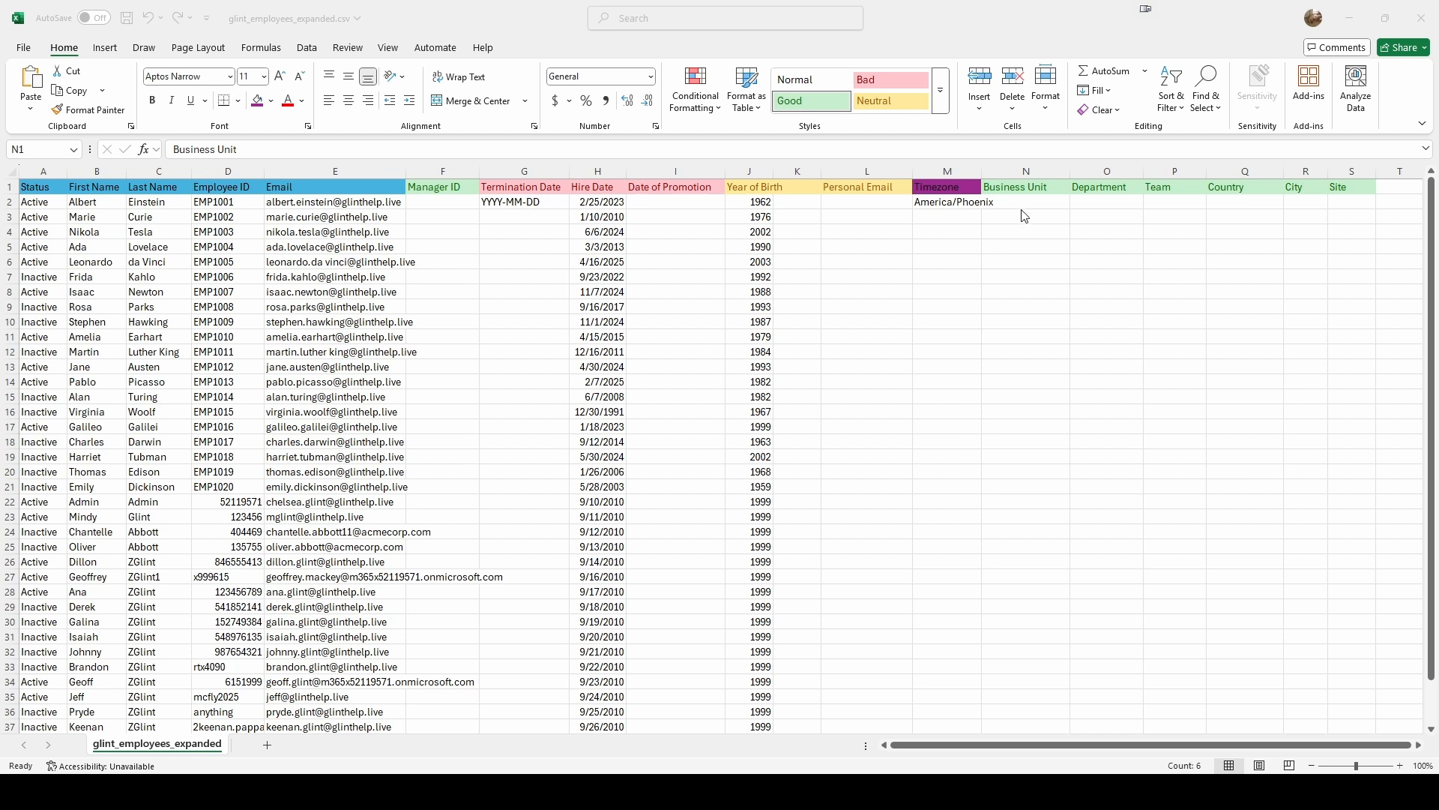
Examine the attribute headers from Business Unit through Department, Team, Country, City and Site one by one.
click(1037, 190)
click(1037, 190)
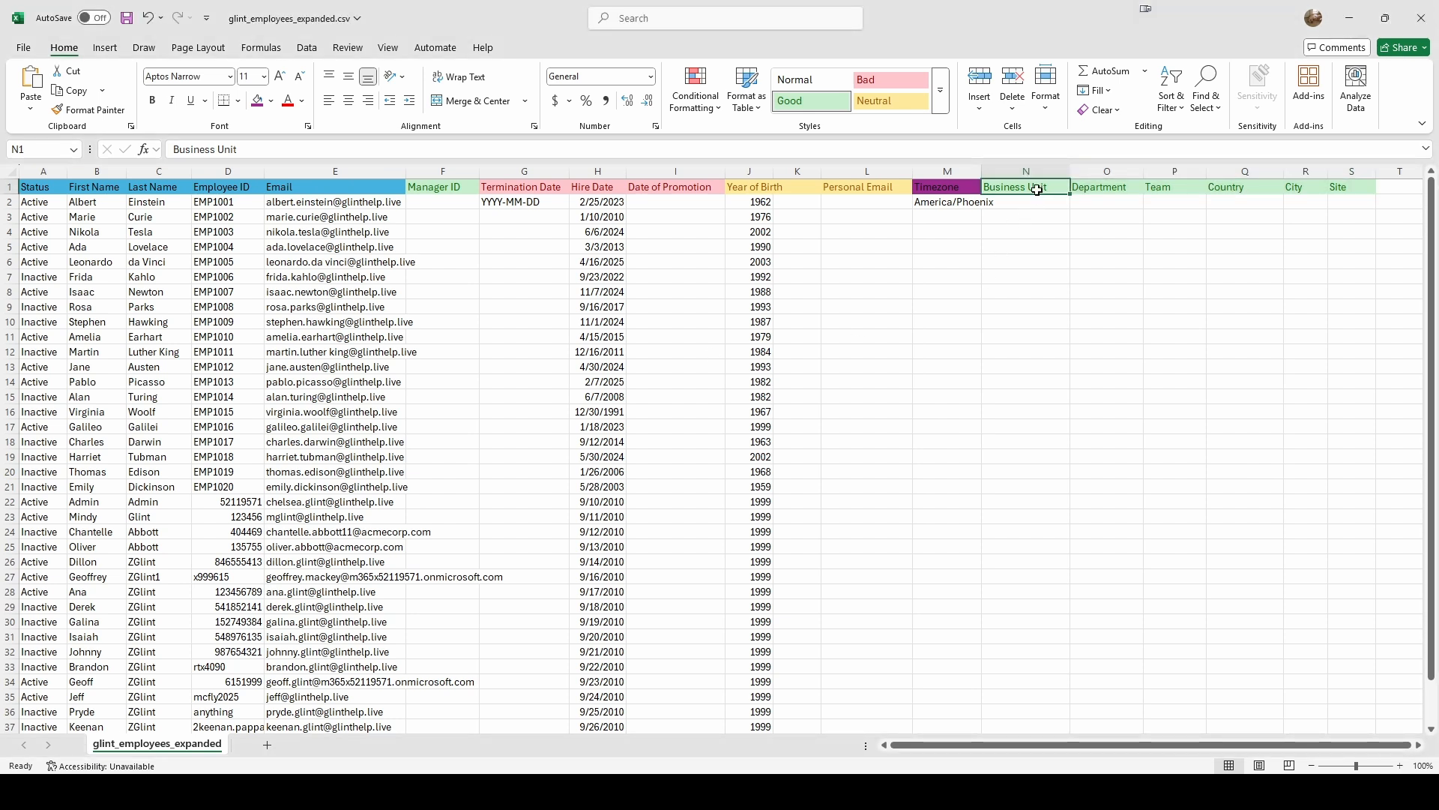
click(1087, 189)
click(1158, 189)
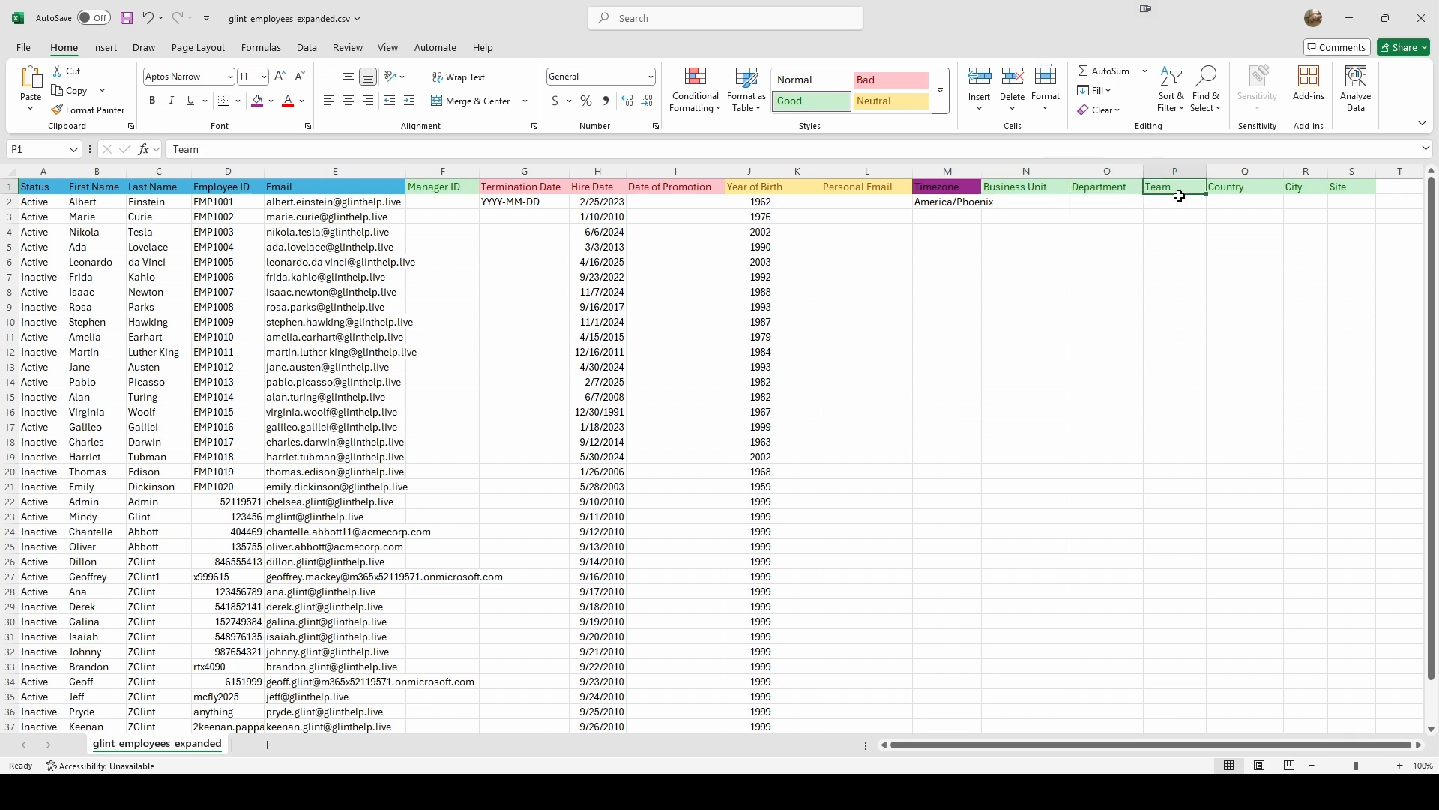
click(1235, 193)
click(1292, 188)
click(1336, 185)
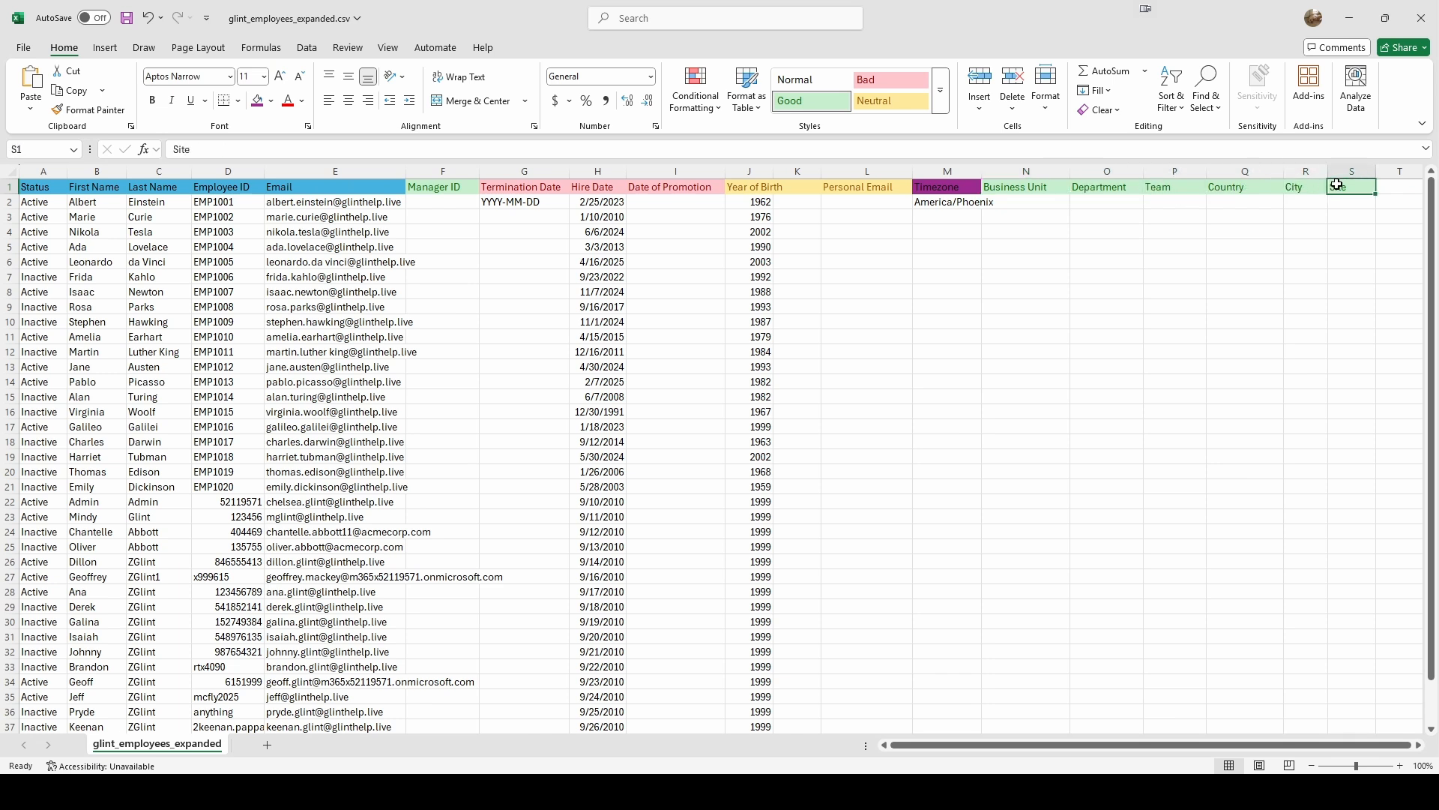
click(1340, 201)
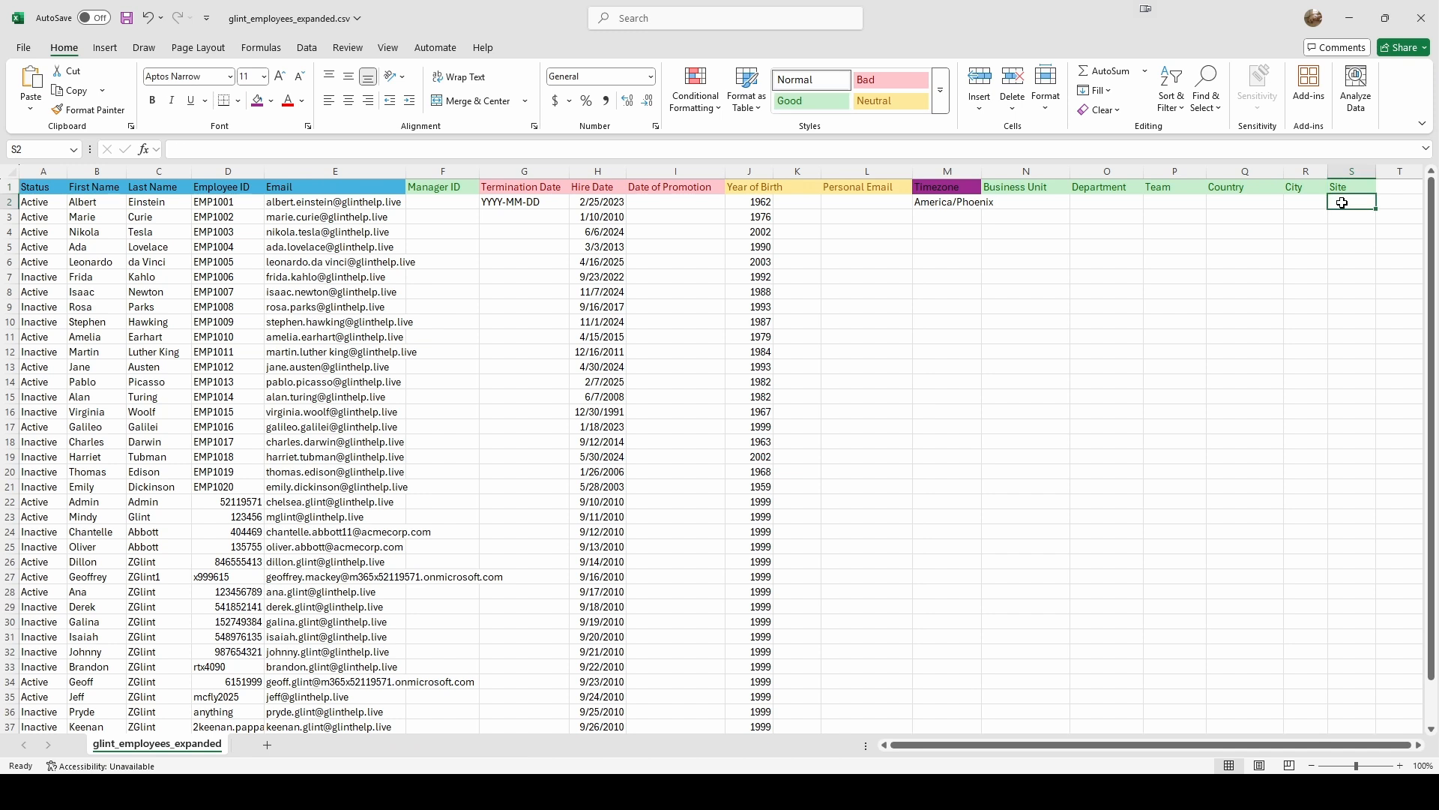
click(1256, 201)
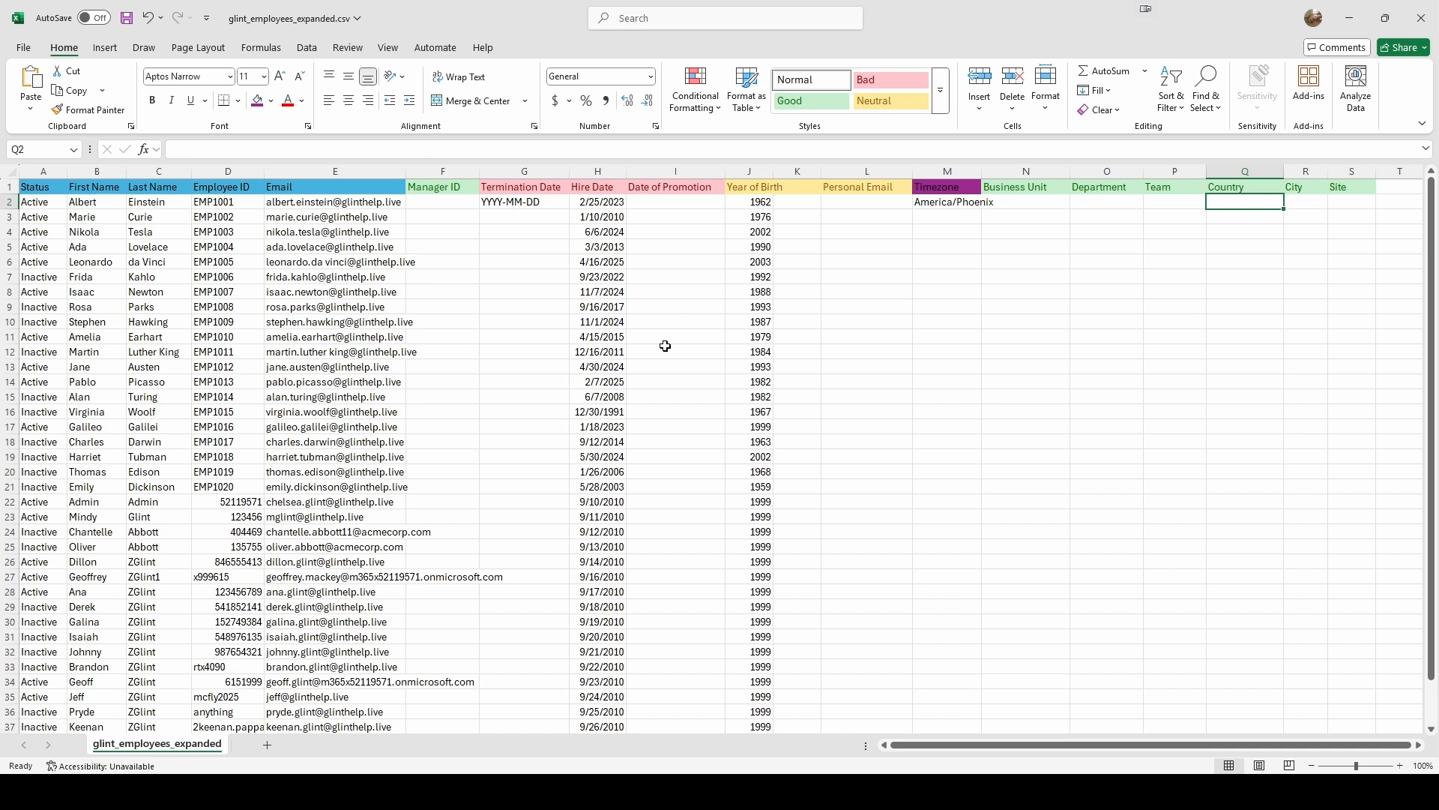
Delete rows 3 to 40, below the first employee record.
mouse_move(9, 218)
mouse_down()
mouse_move(218, 483)
mouse_move(322, 723)
mouse_move(427, 719)
mouse_move(424, 699)
mouse_up()
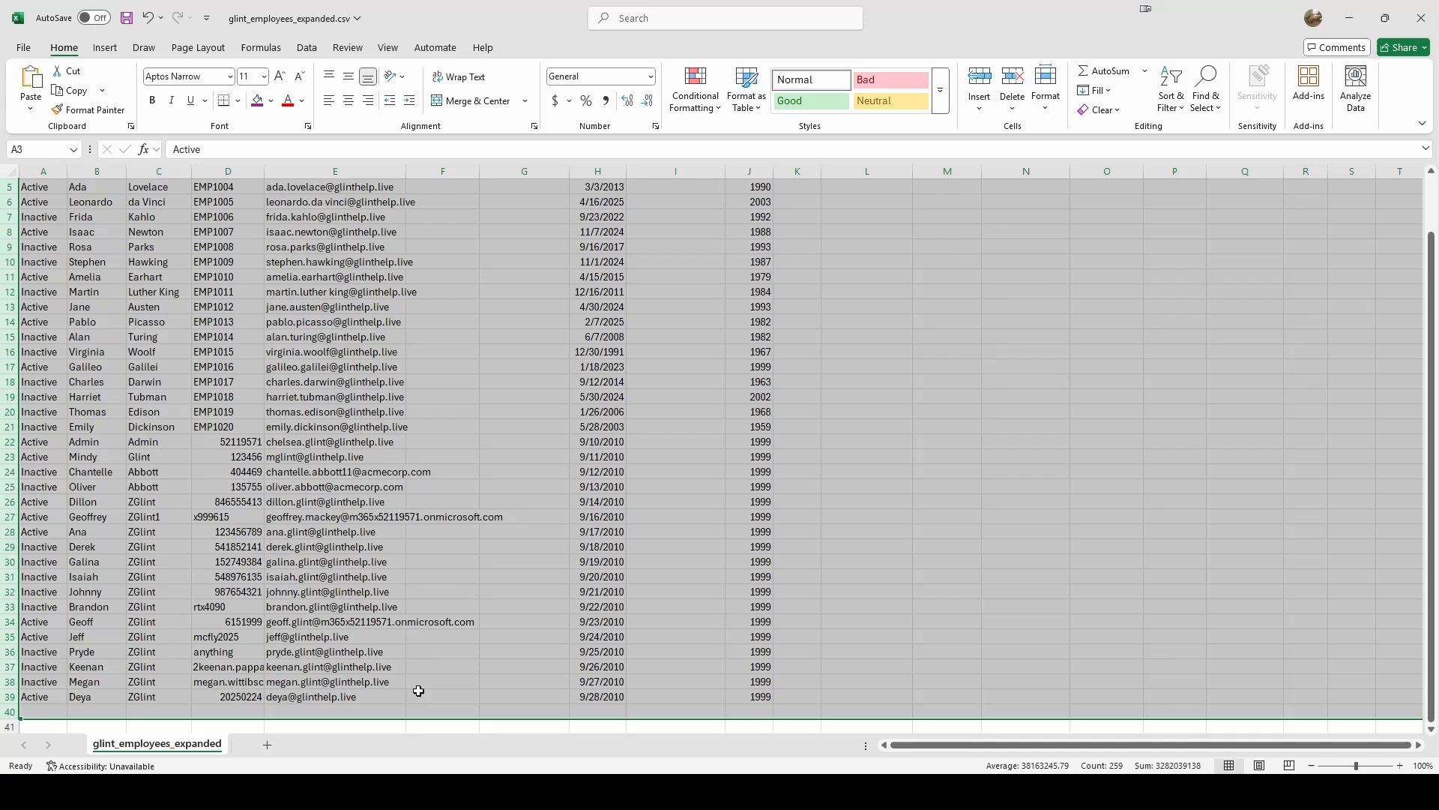
right_click(378, 557)
click(419, 416)
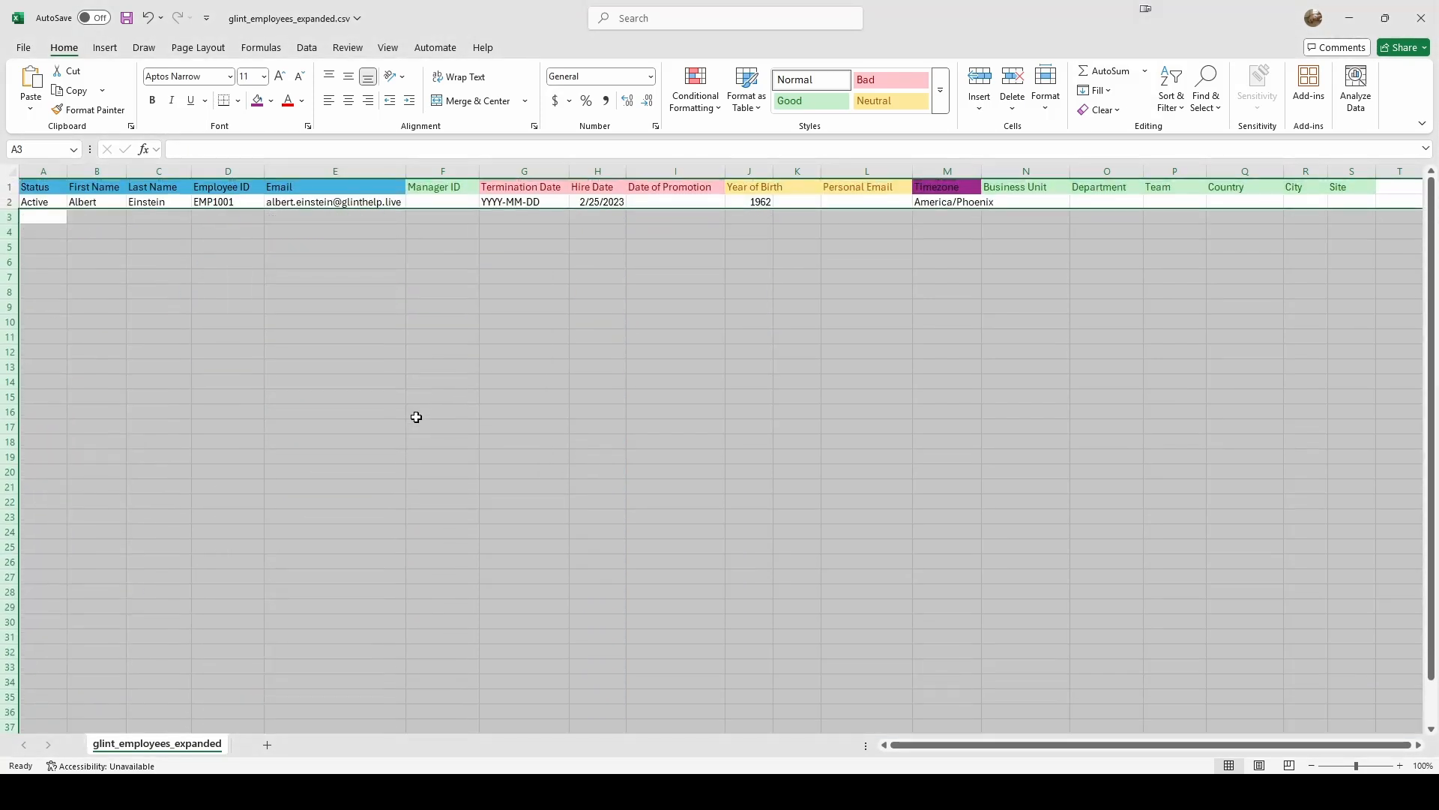
click(363, 250)
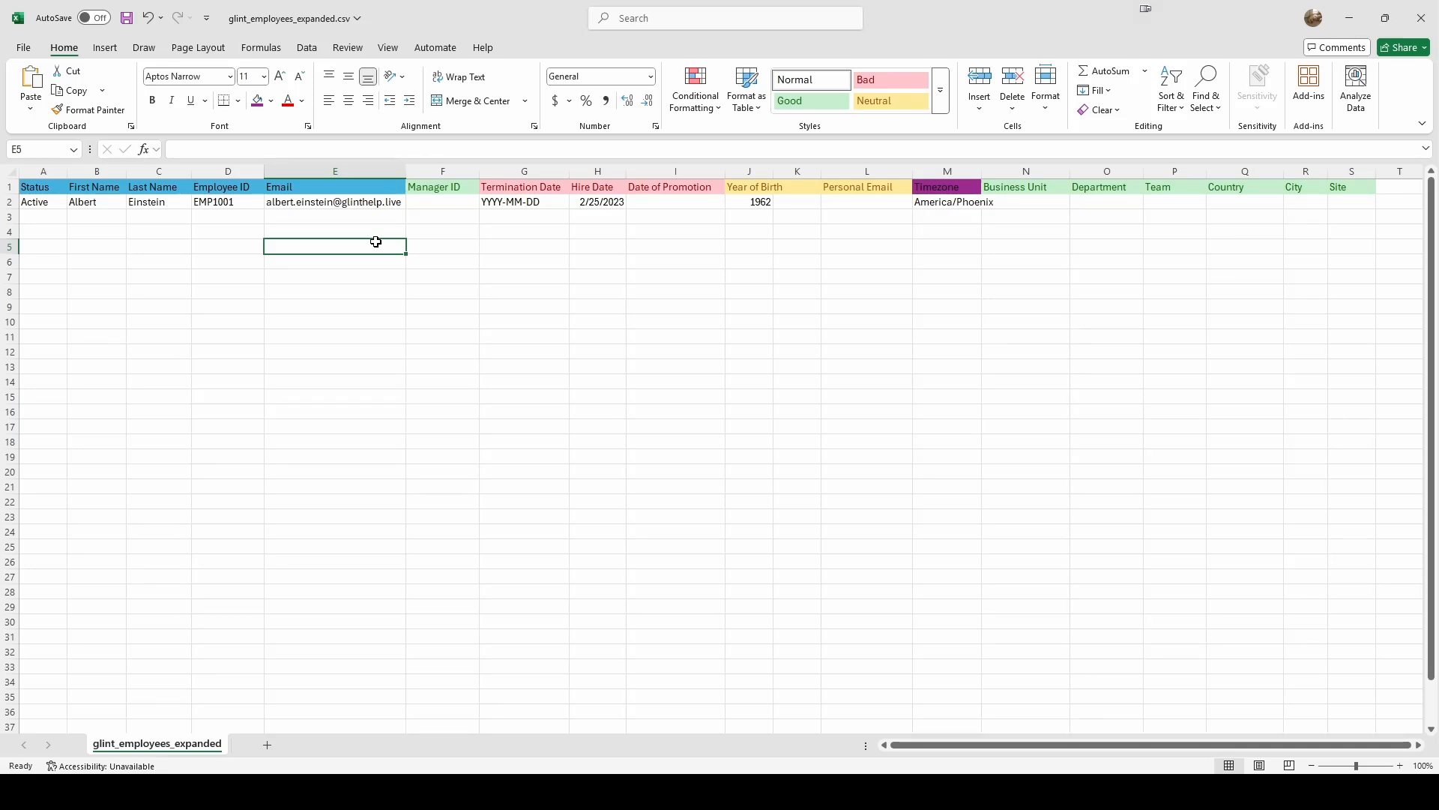
Replace the placeholder in the first employee's Termination Date cell with 12/15/1999.
click(428, 201)
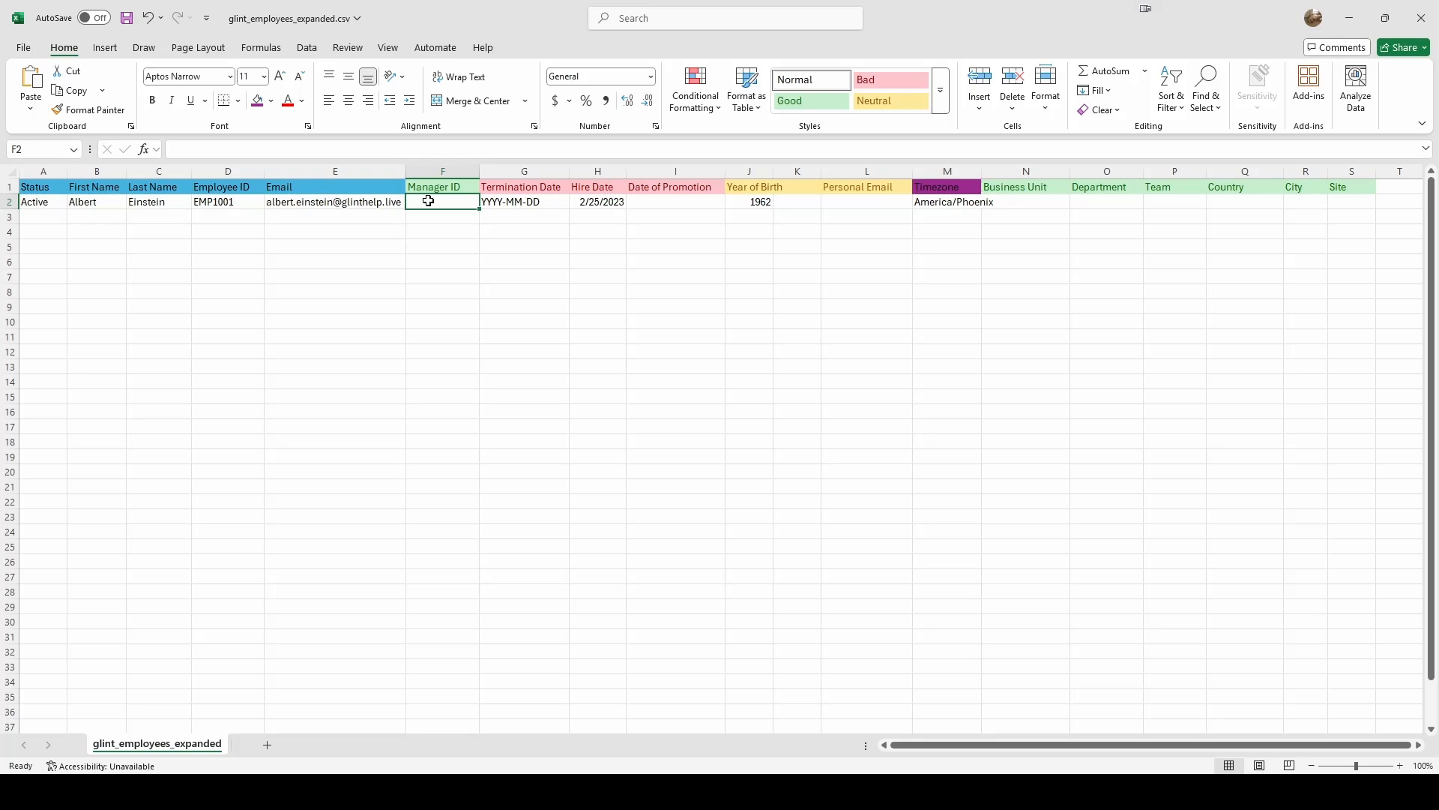
click(517, 202)
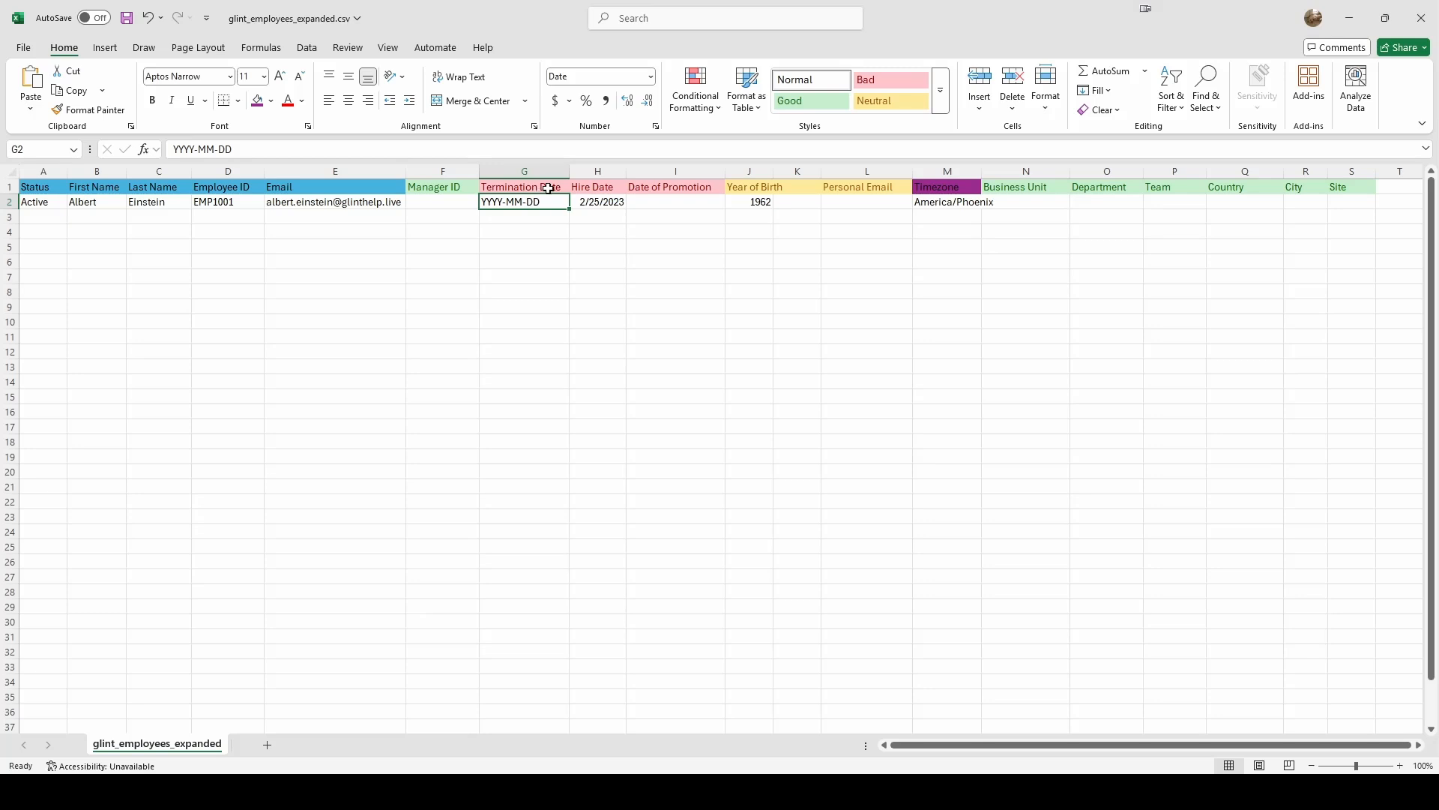
click(545, 187)
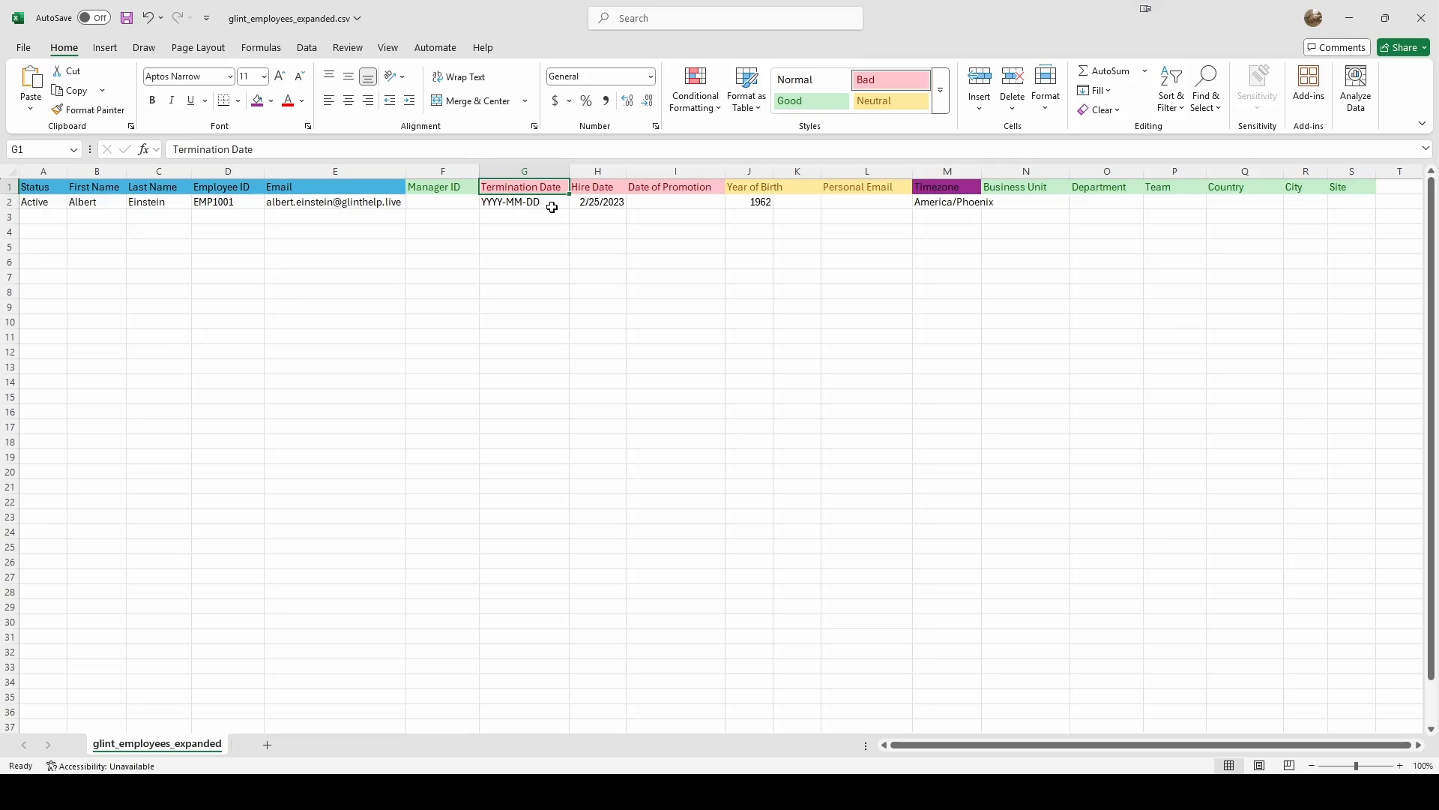
click(538, 203)
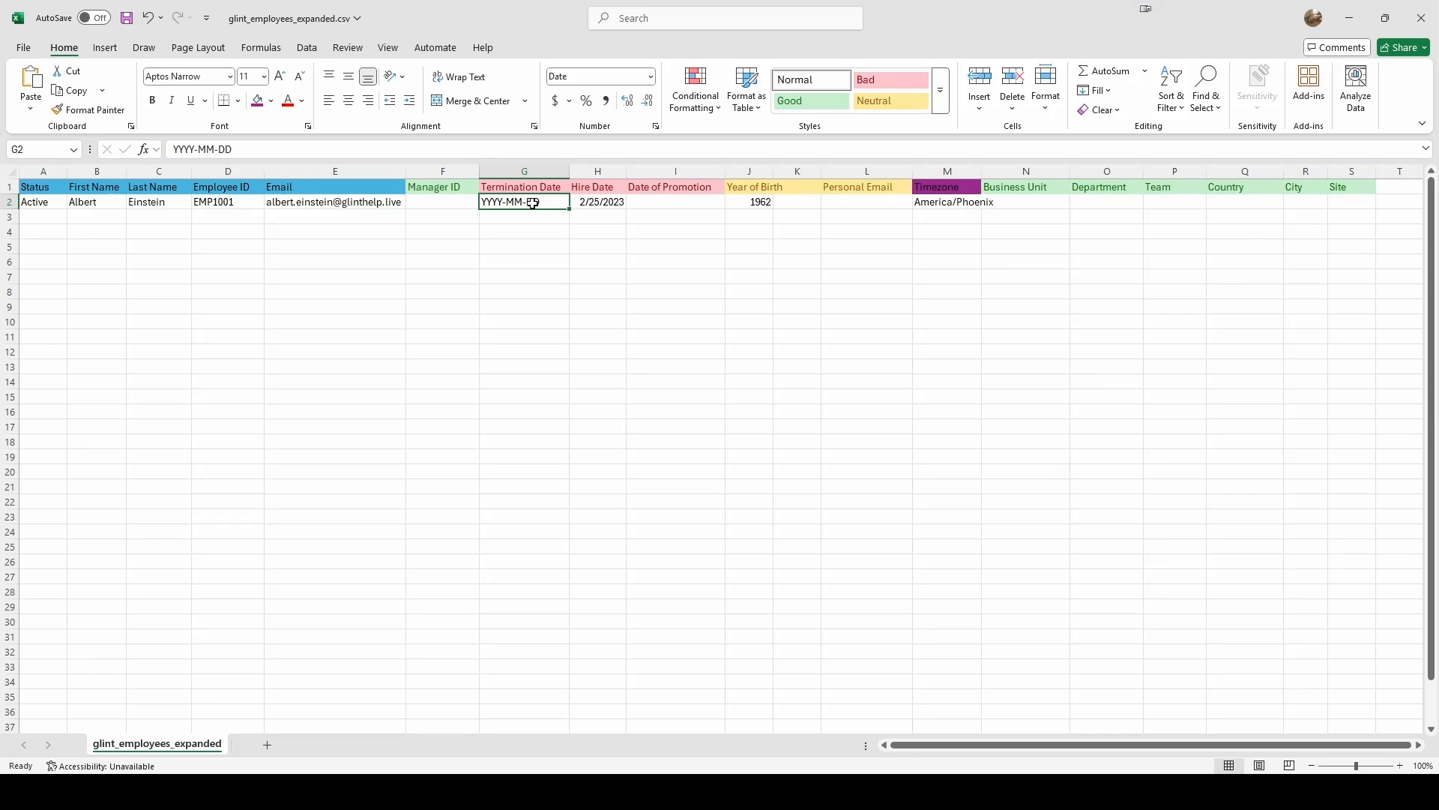
key(BackSpace)
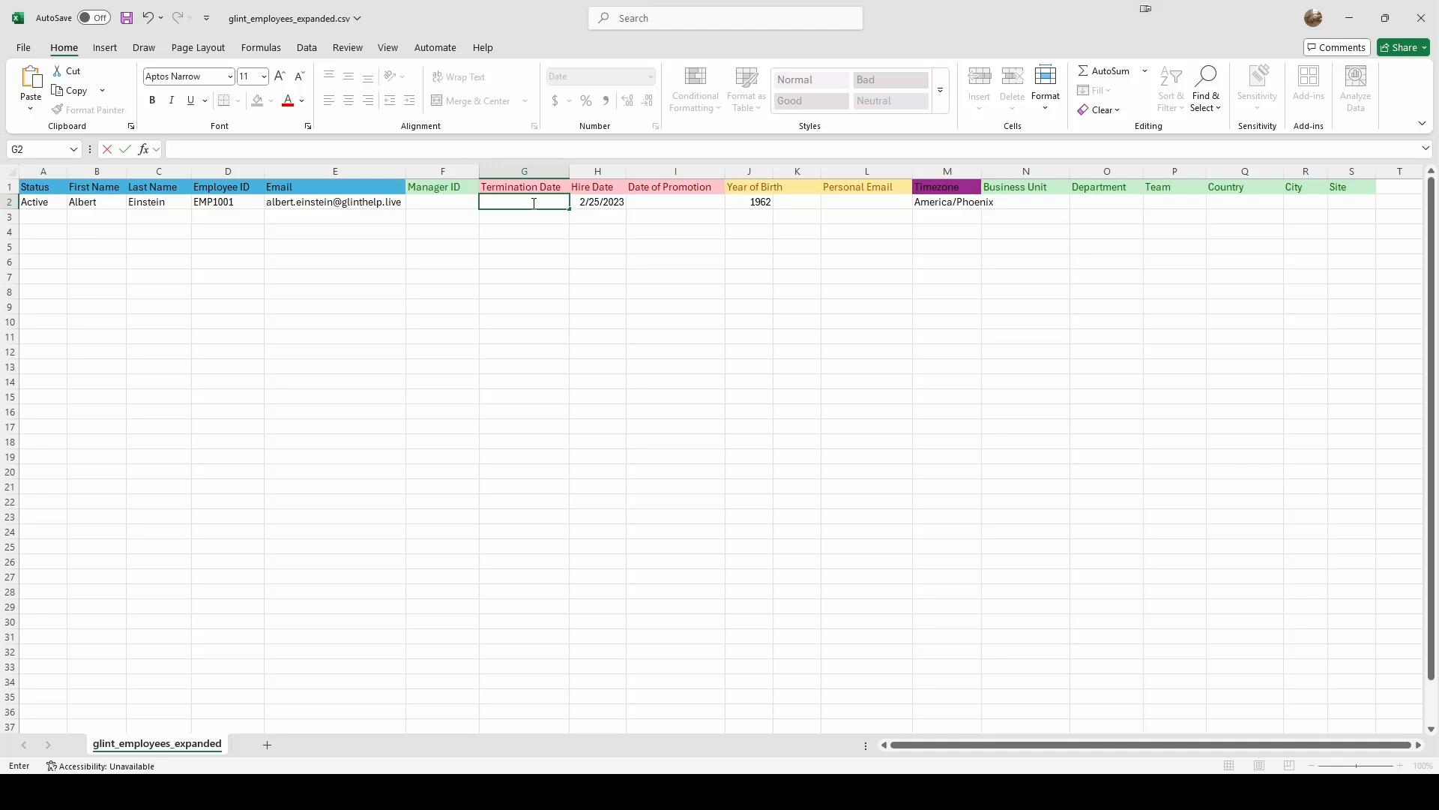
text(12/15/1999)
click(540, 222)
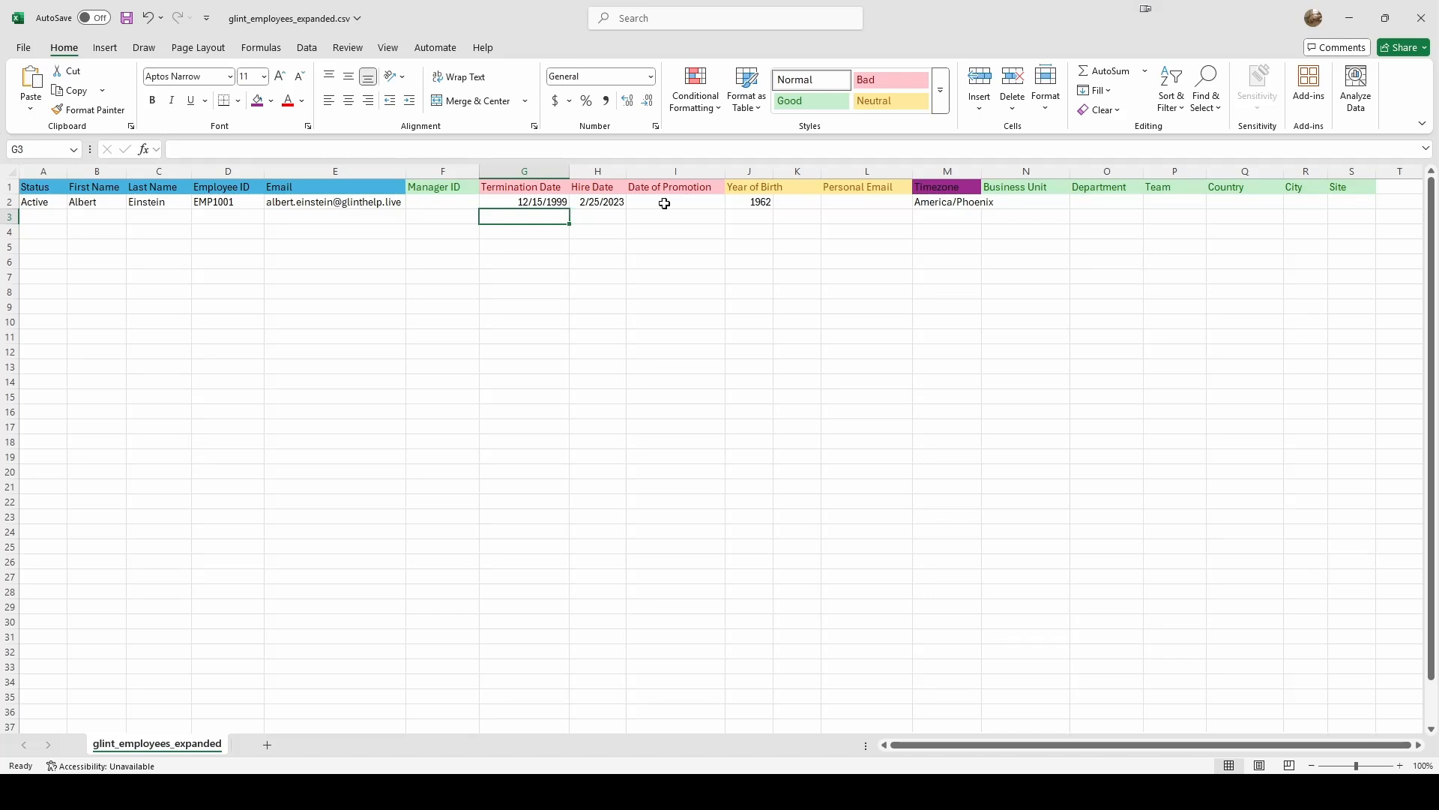
Enter 07/04/1998 as the Date of Promotion in the first employee's row.
click(674, 201)
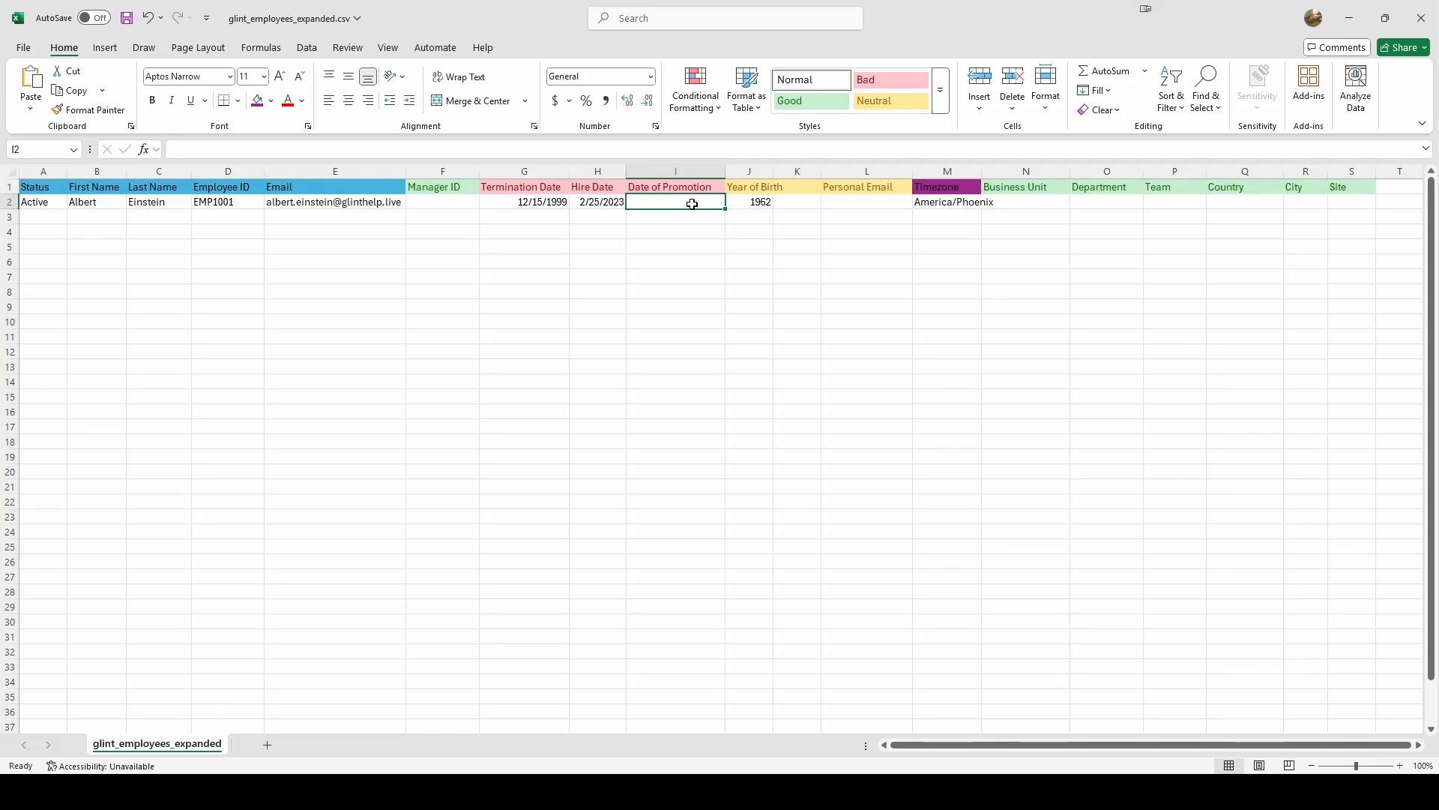
text(07/)
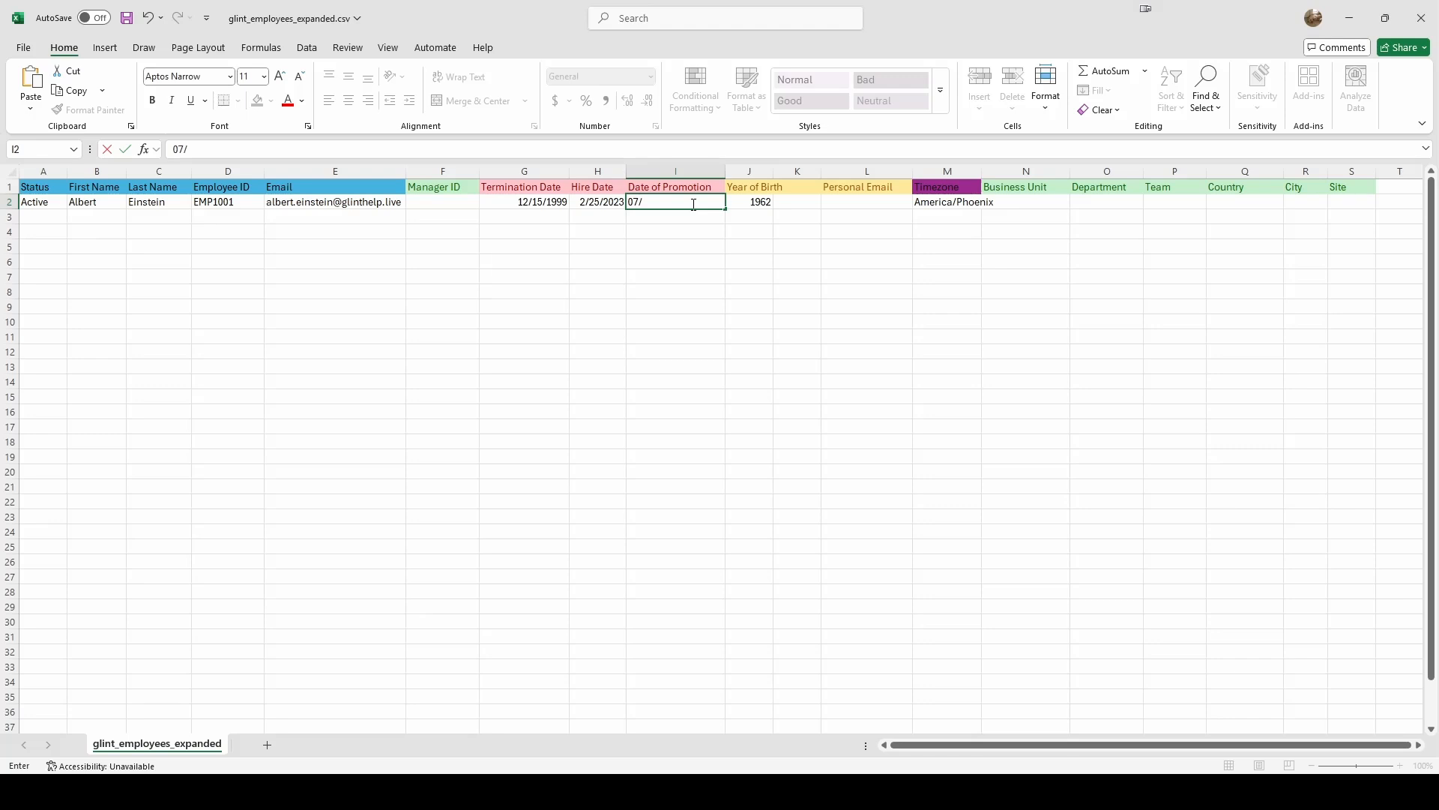
text(04/1998)
click(650, 216)
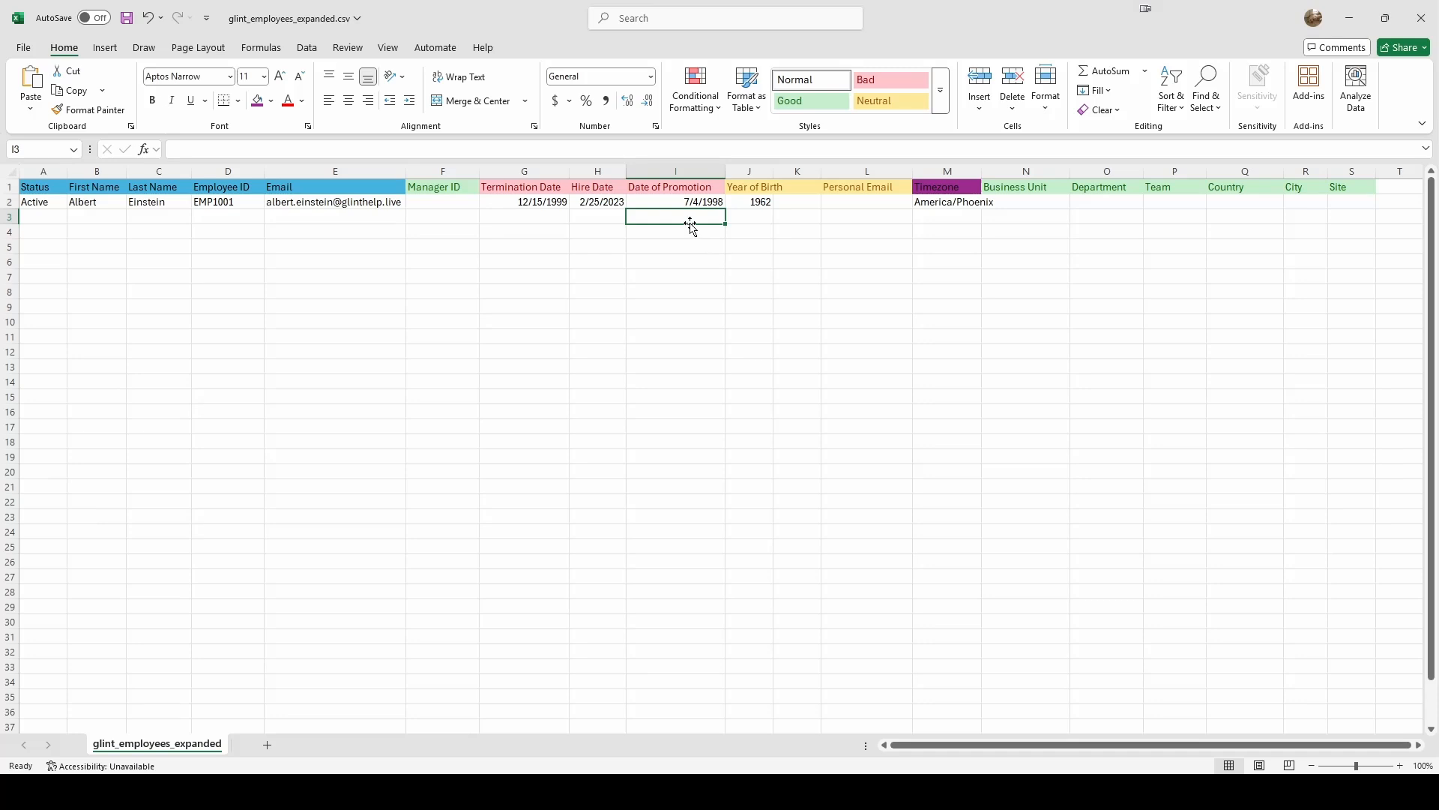
click(504, 204)
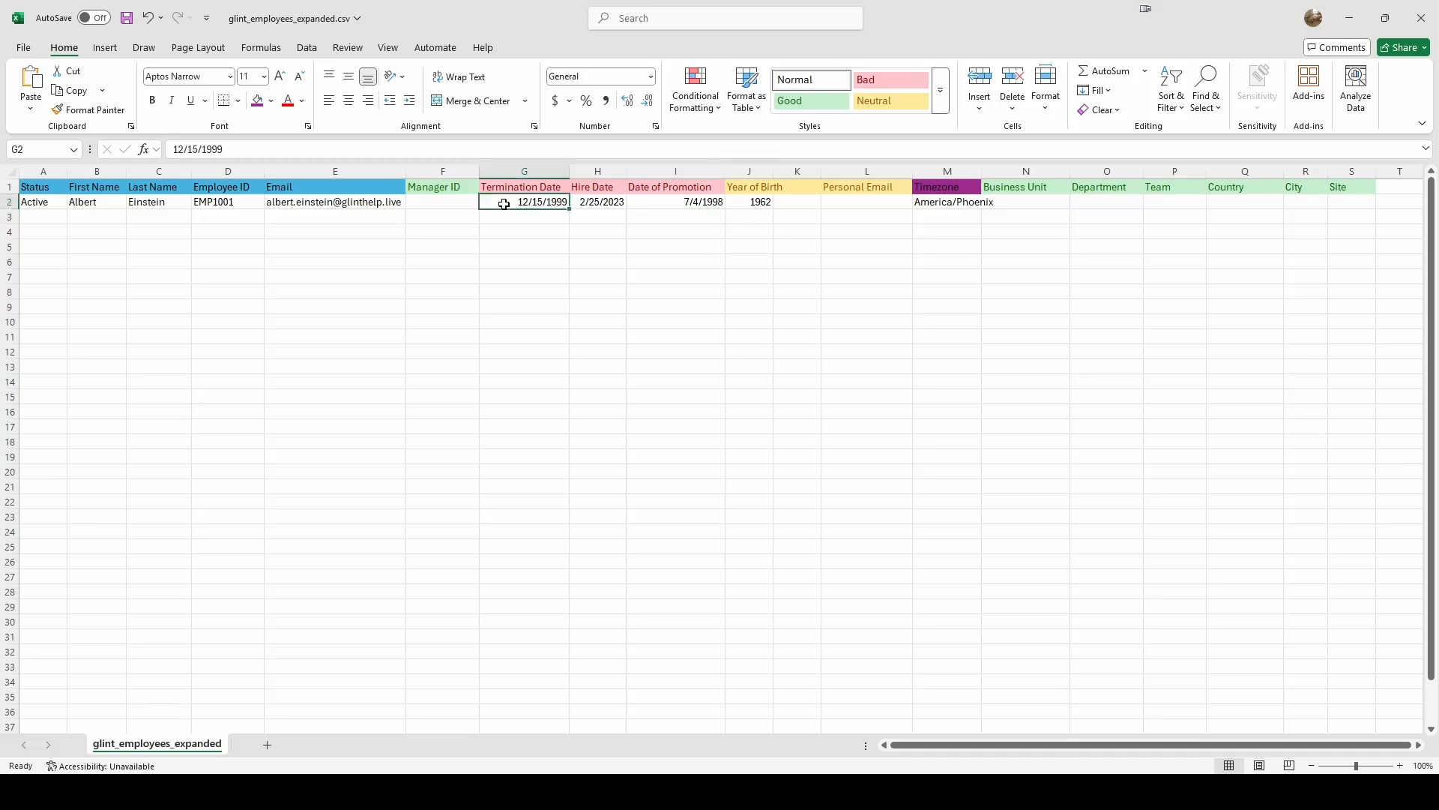
Apply the custom number format MM/DD/YYYY to the Termination Date, Hire Date and Date of Promotion cells in rows 2 to 4.
drag(504, 204, 711, 227)
right_click(671, 219)
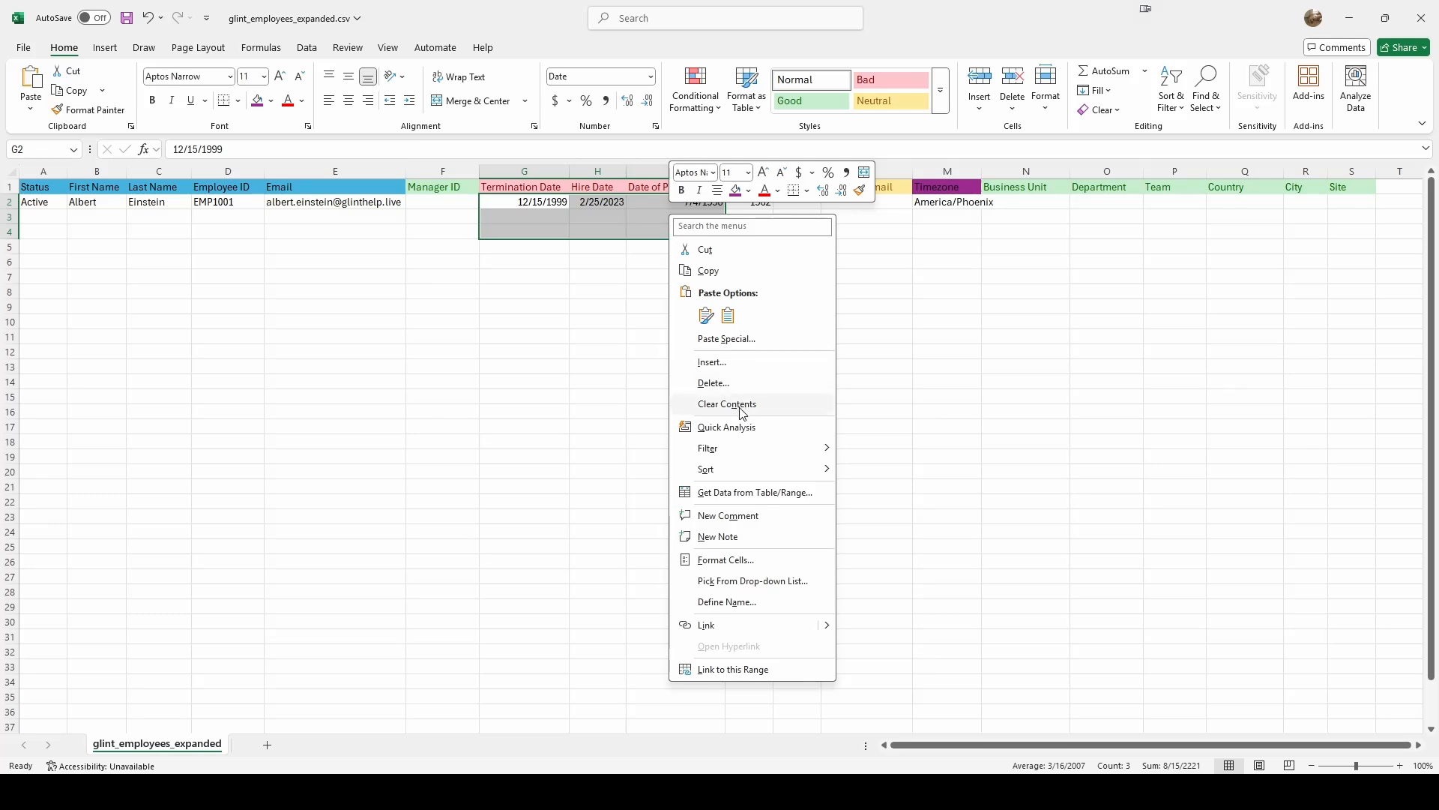
click(740, 565)
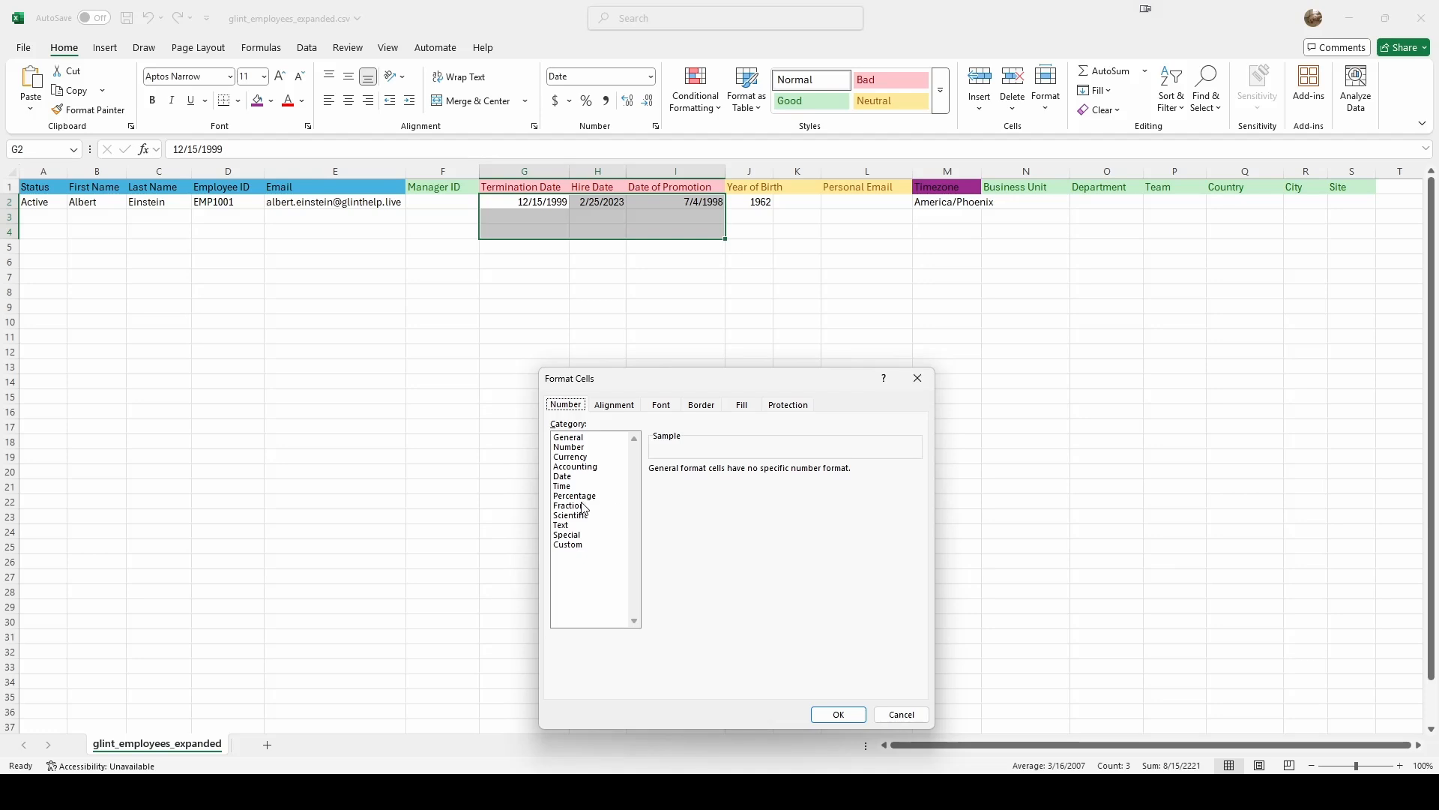
click(573, 545)
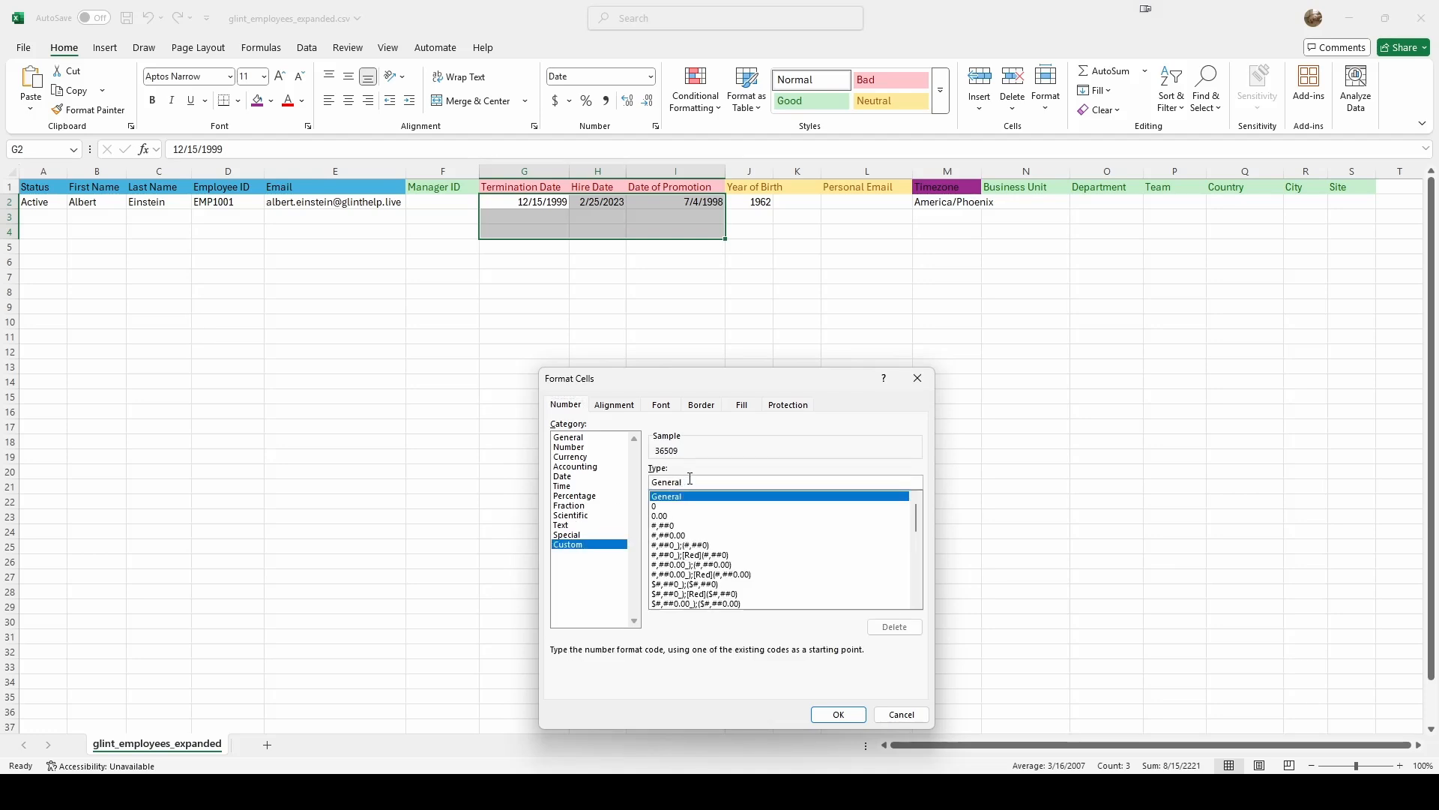
double_click(691, 478)
text(MM)
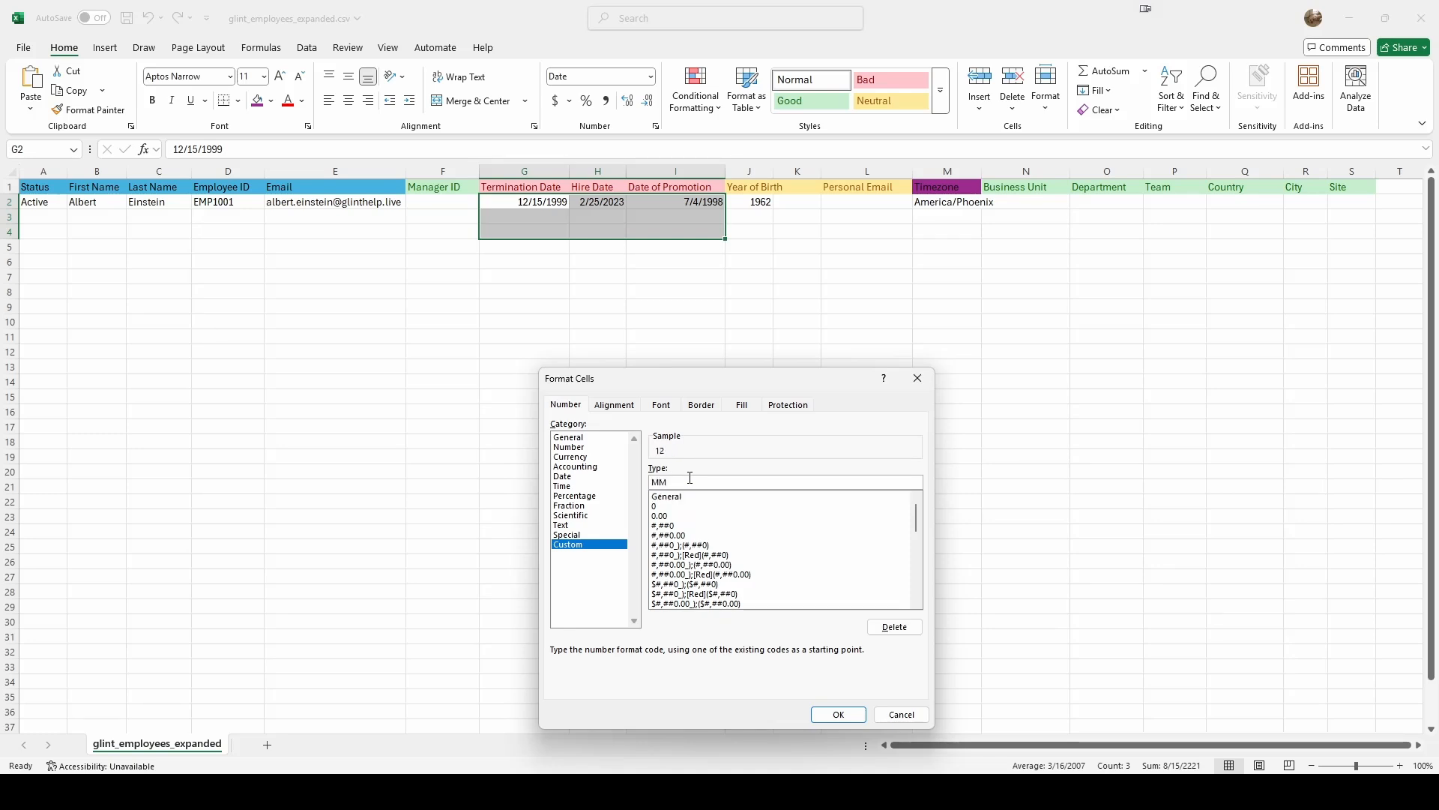
text(/DD/YYYY)
click(838, 715)
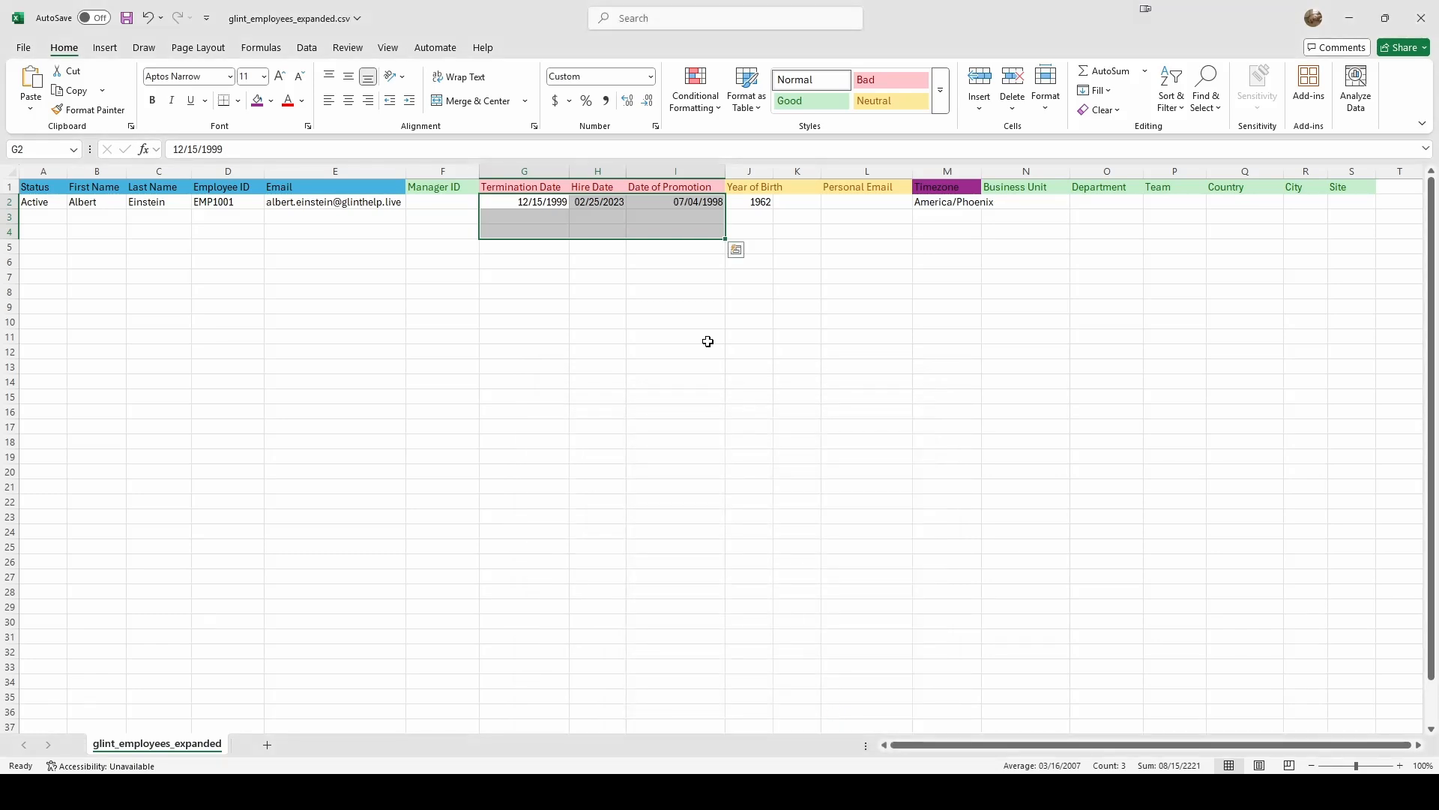
drag(704, 292, 705, 280)
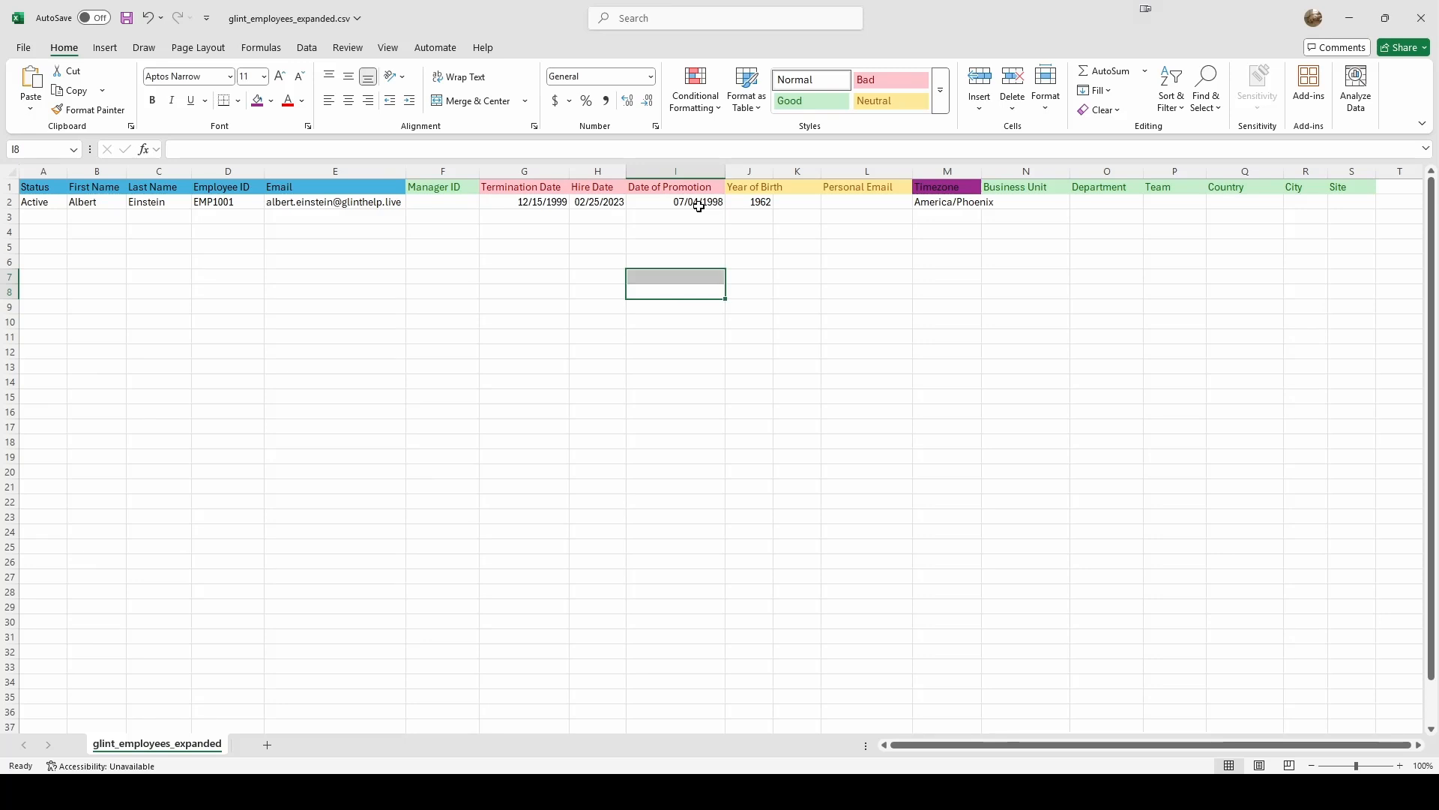
Change the custom format of the Termination Date, Hire Date and Date of Promotion cells in rows 2 and 3 to YYYY/MM/DD.
click(510, 204)
drag(510, 203, 690, 215)
right_click(673, 217)
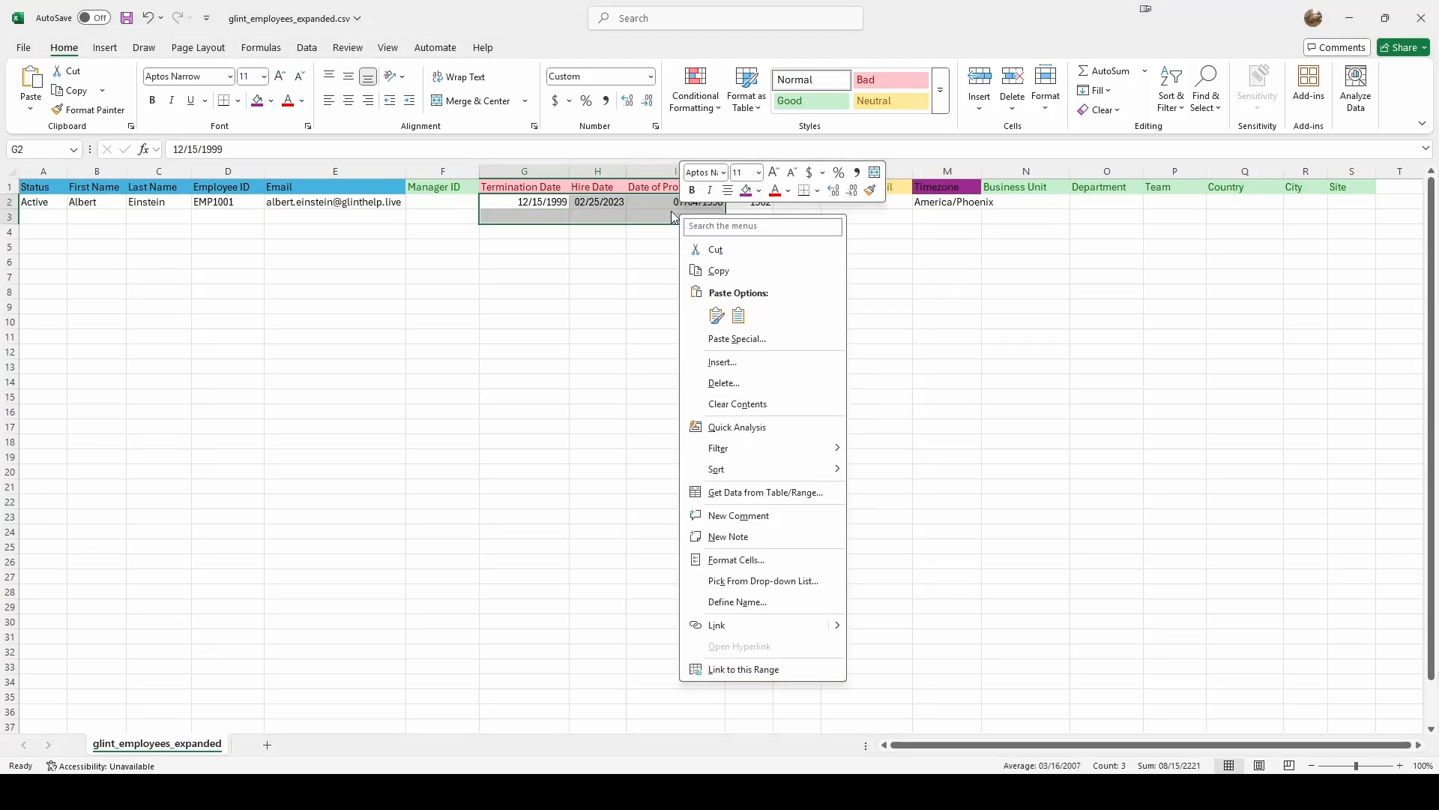
click(742, 560)
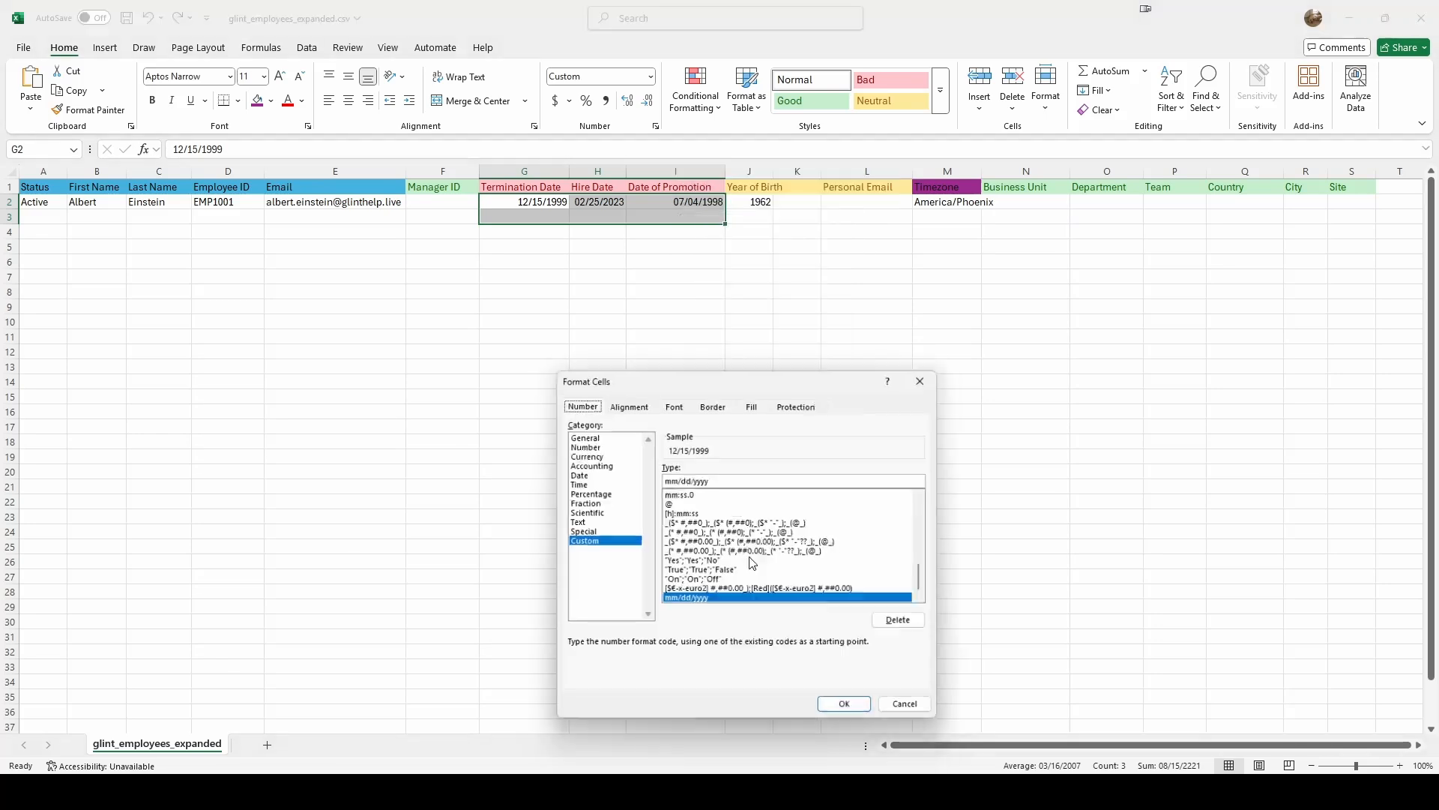
double_click(712, 479)
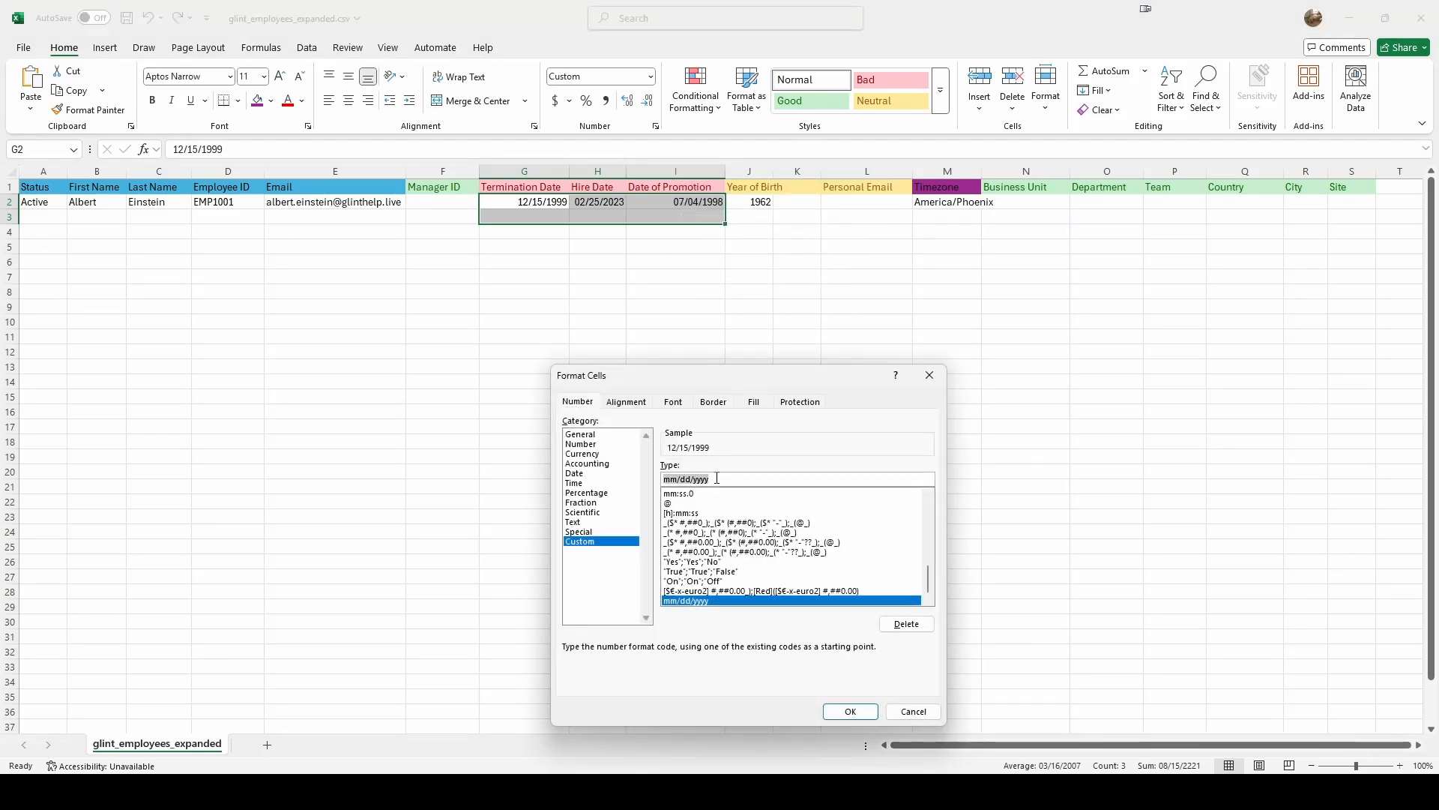
text(yyy)
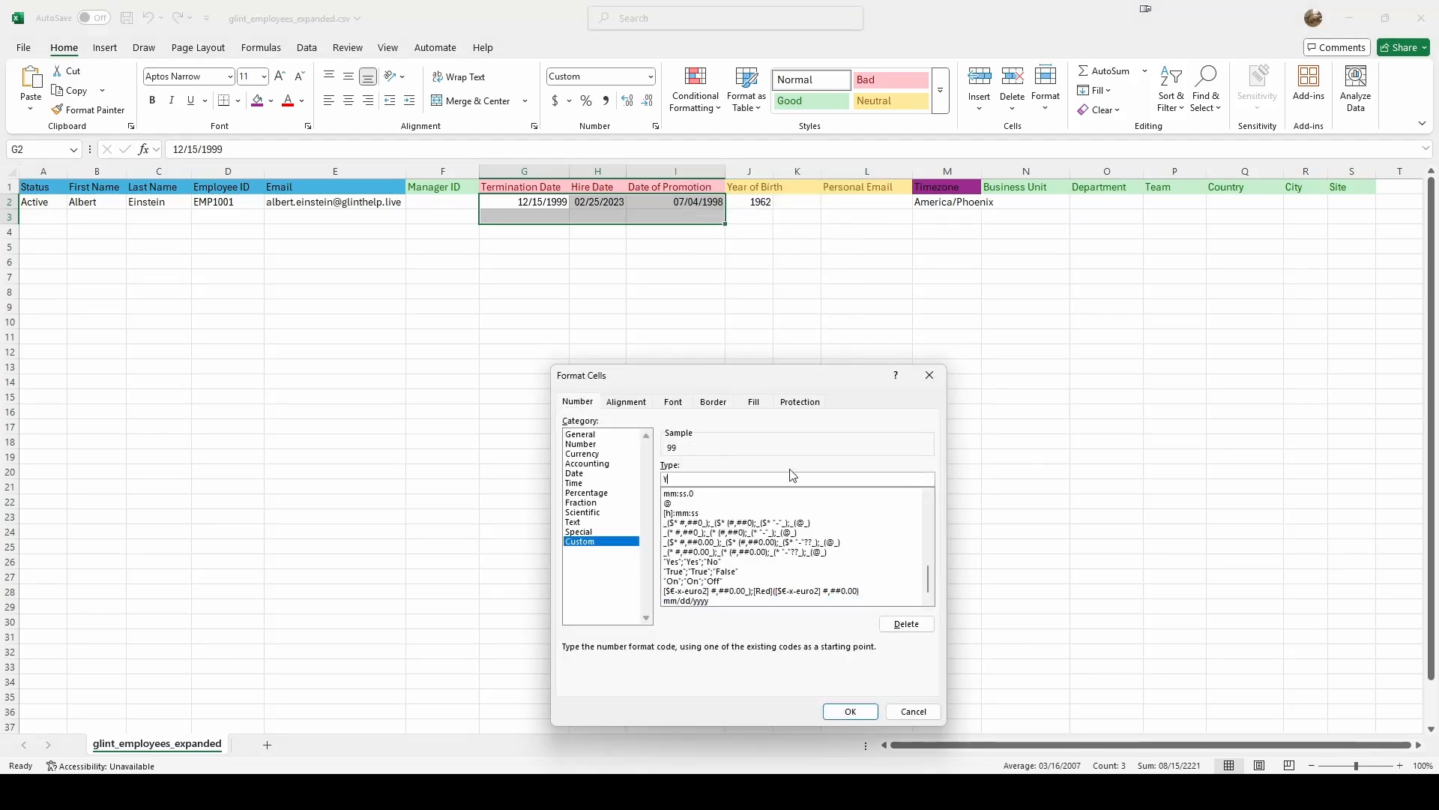
text(Y/MM/DD)
click(853, 712)
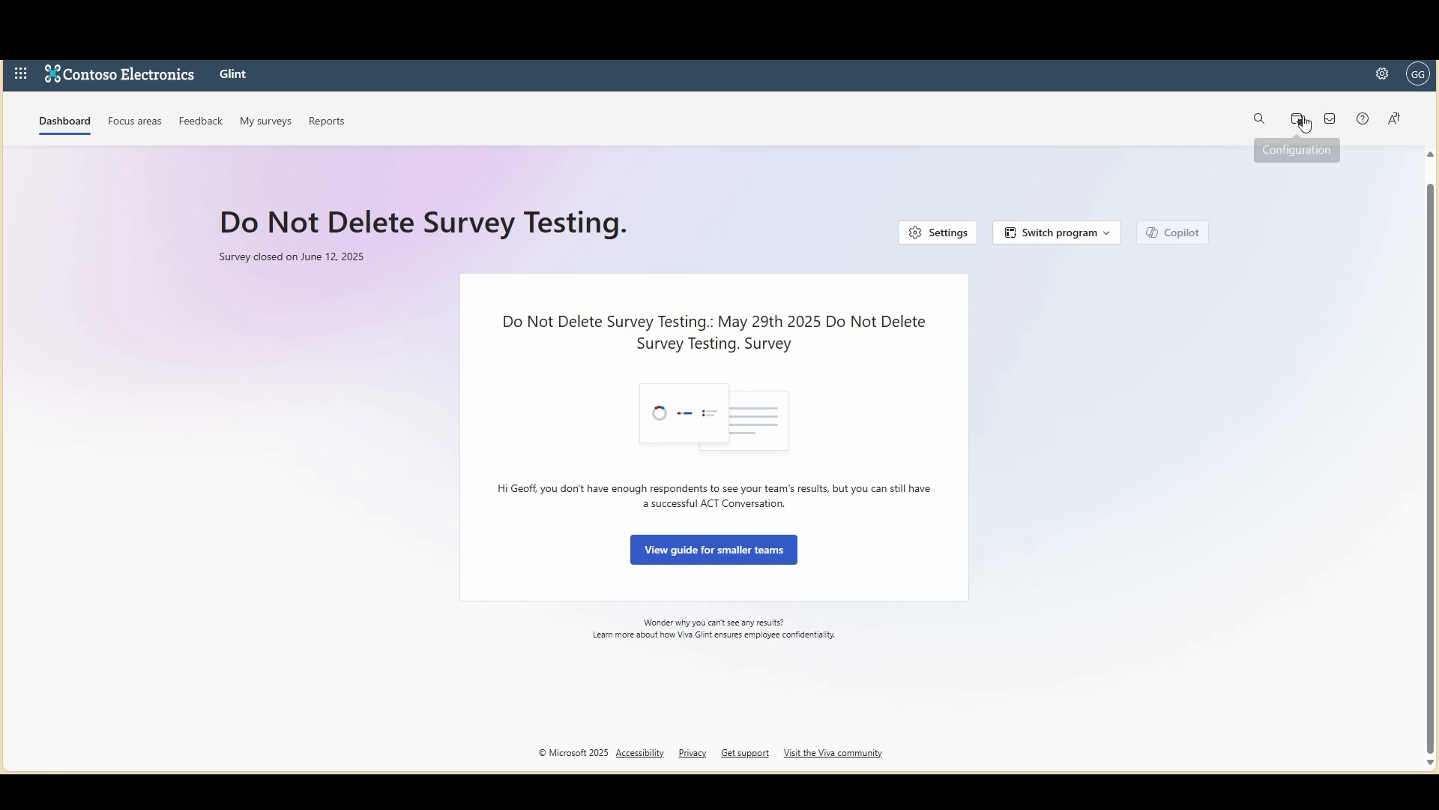
Switch to Viva Glint and start an Attribute updates import from the People section of the admin configuration.
click(1305, 126)
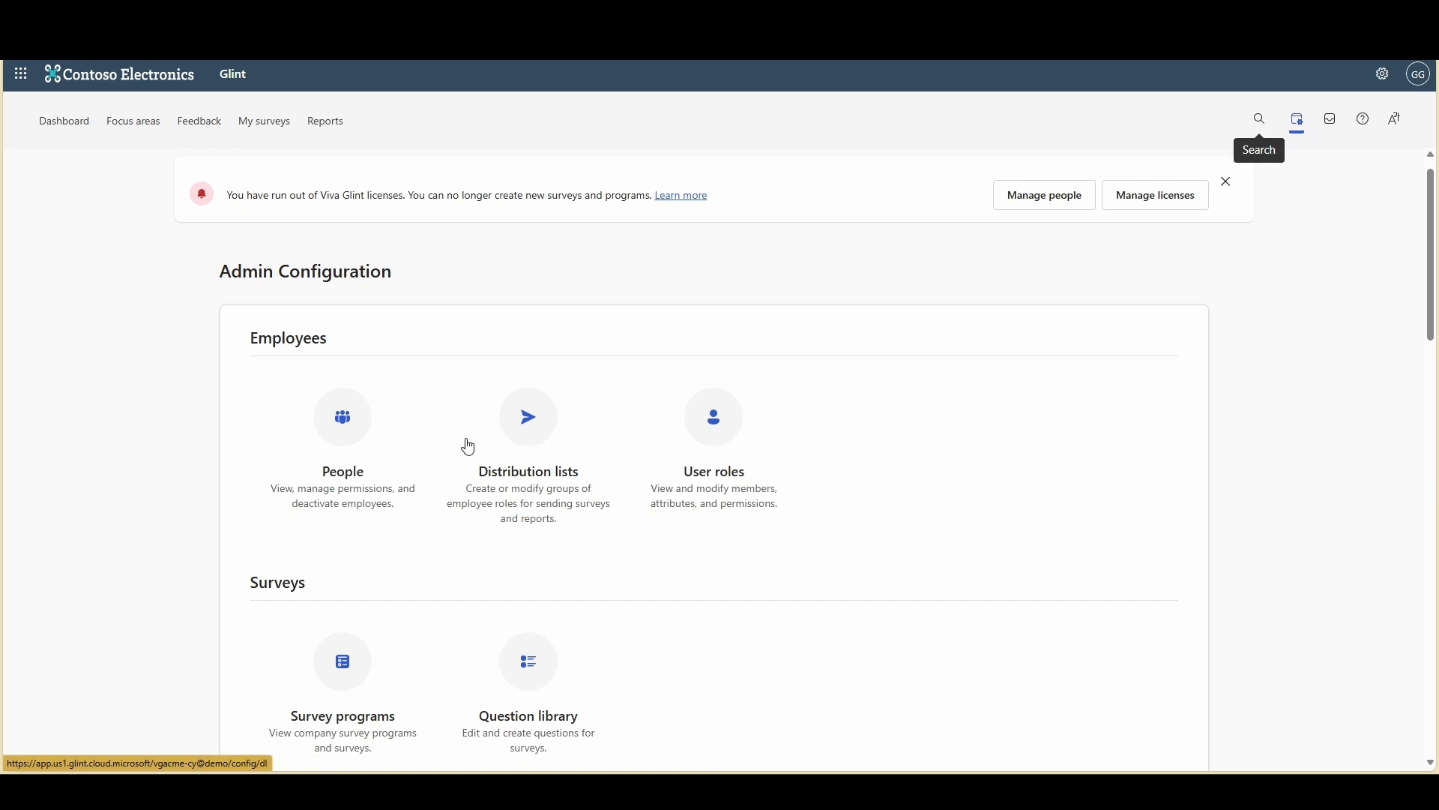
click(341, 437)
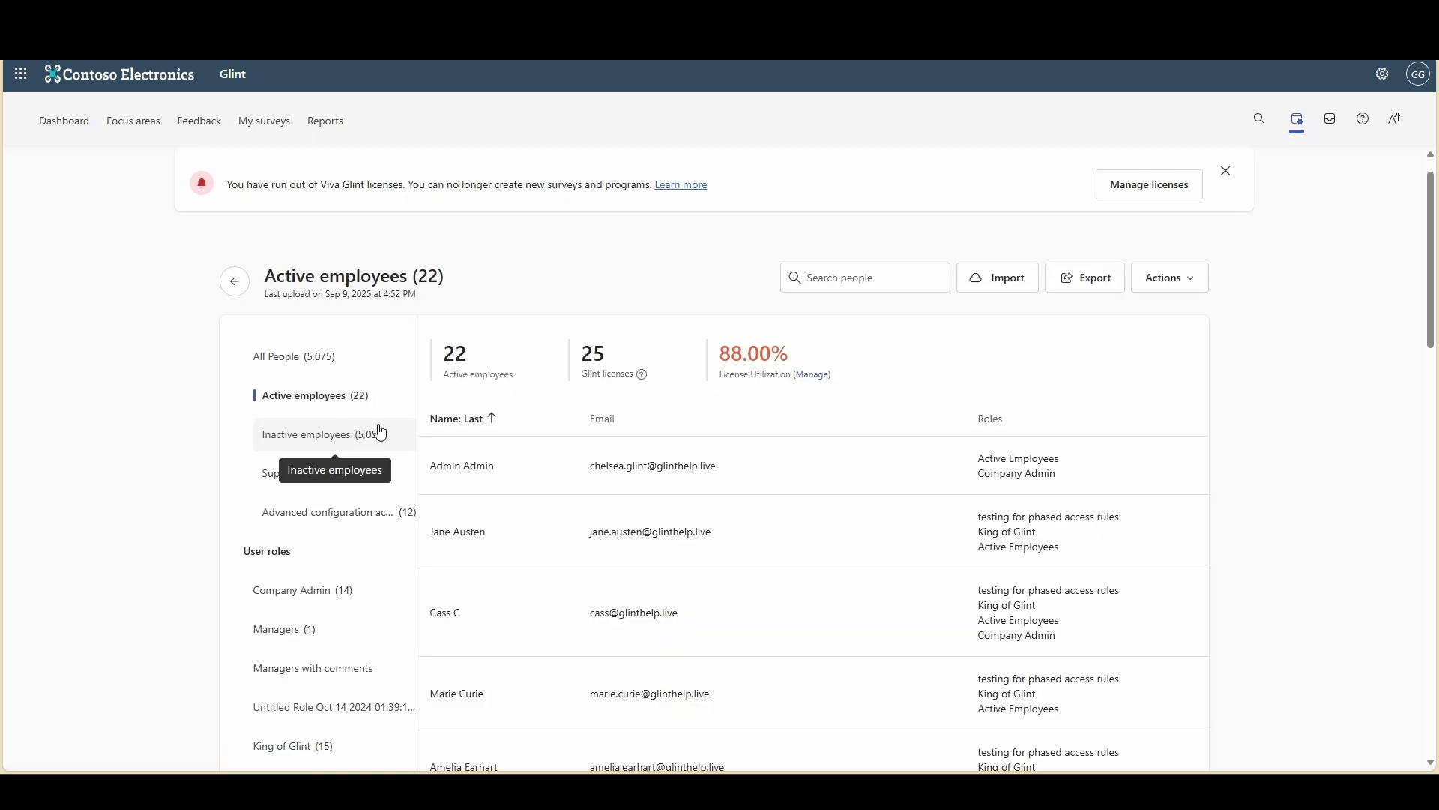
click(1002, 280)
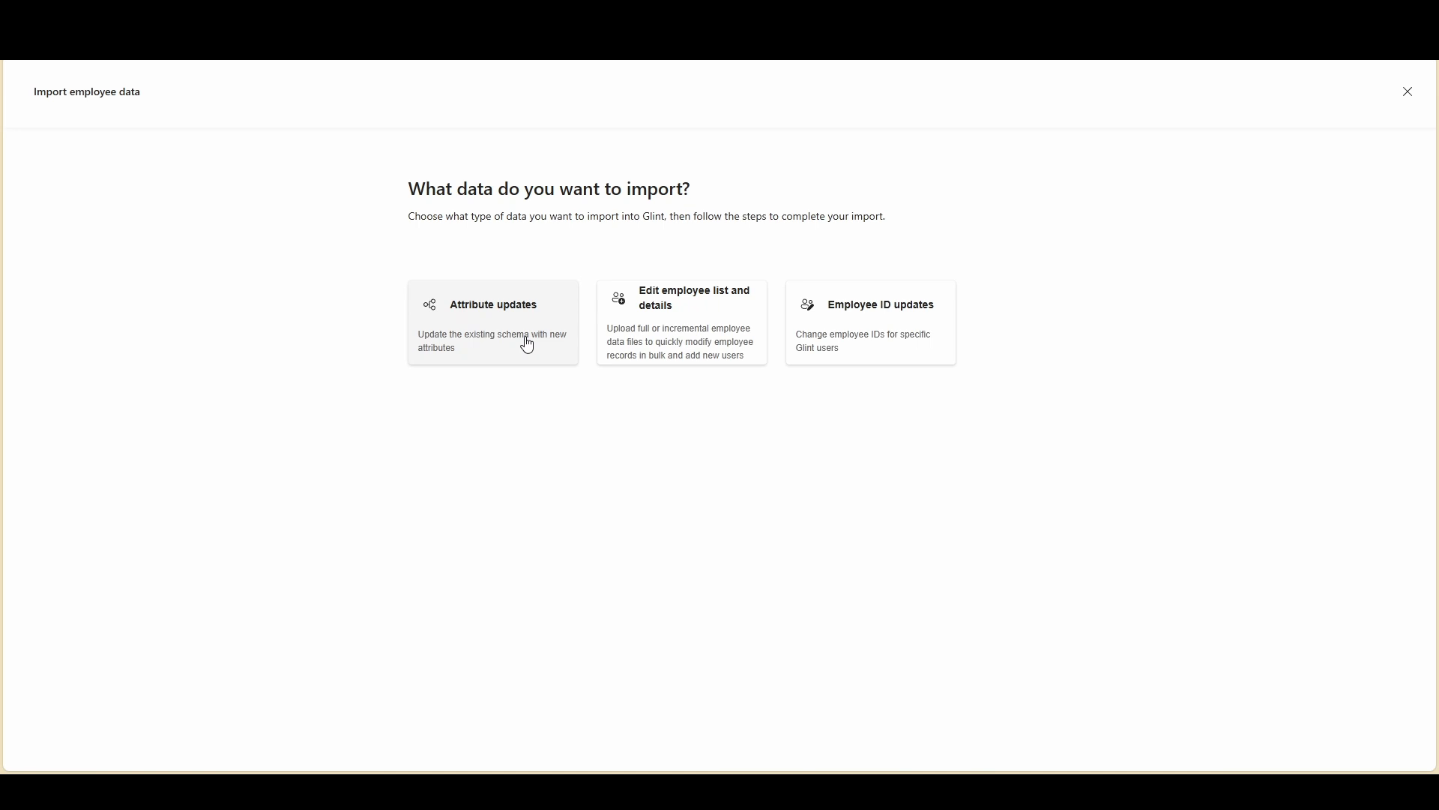
click(529, 345)
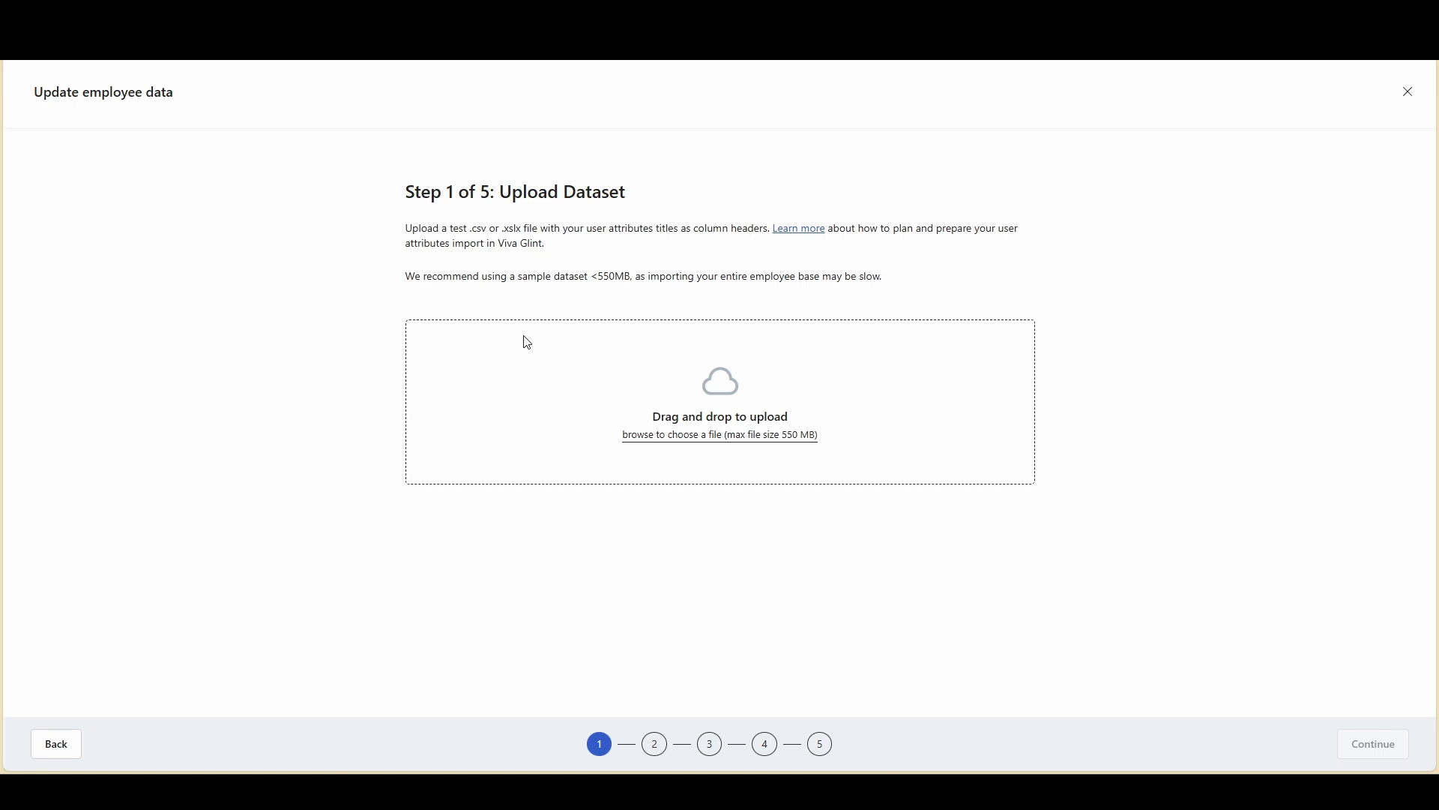
Upload glint_employees_expanded.csv as the dataset and continue to the employee data field preview.
click(735, 435)
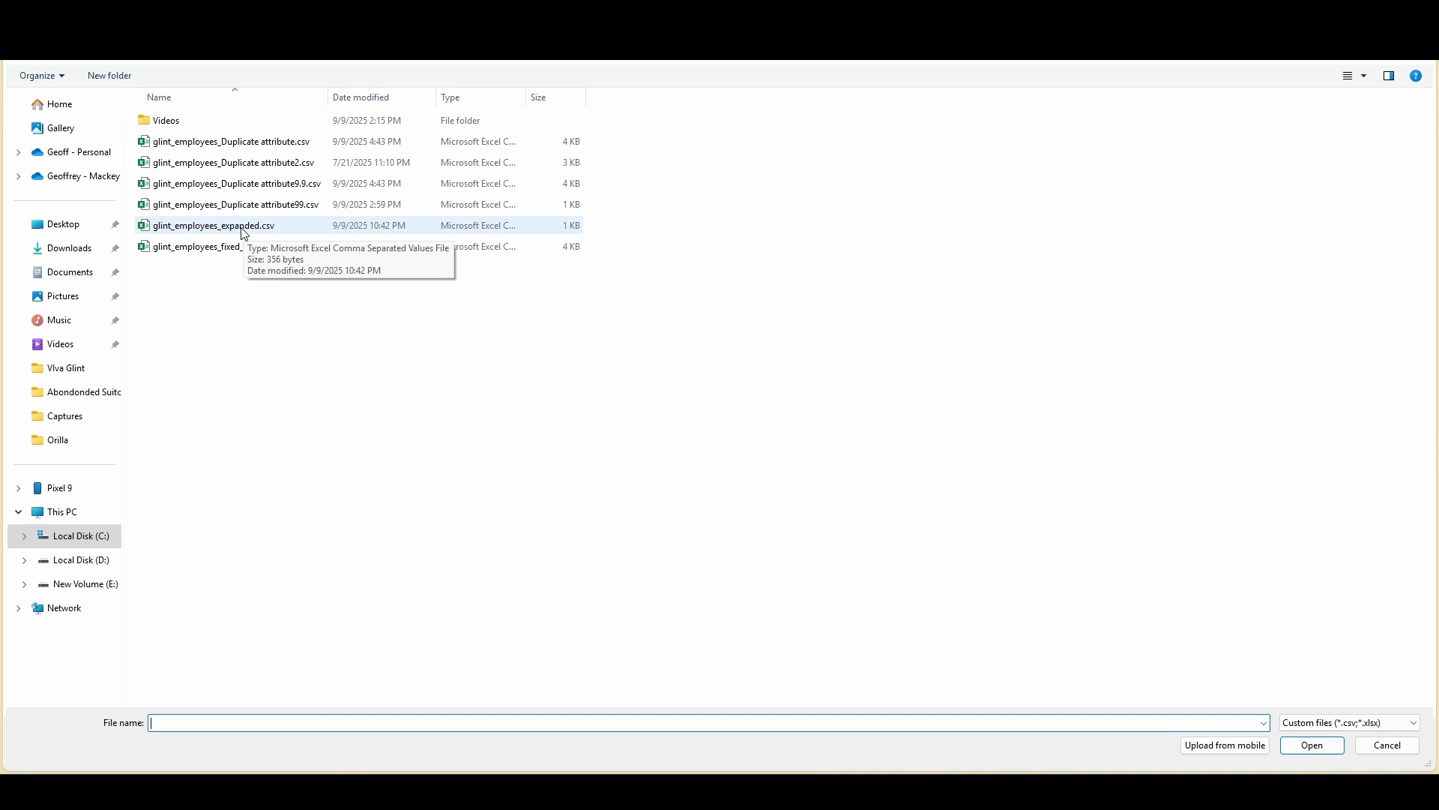
double_click(244, 226)
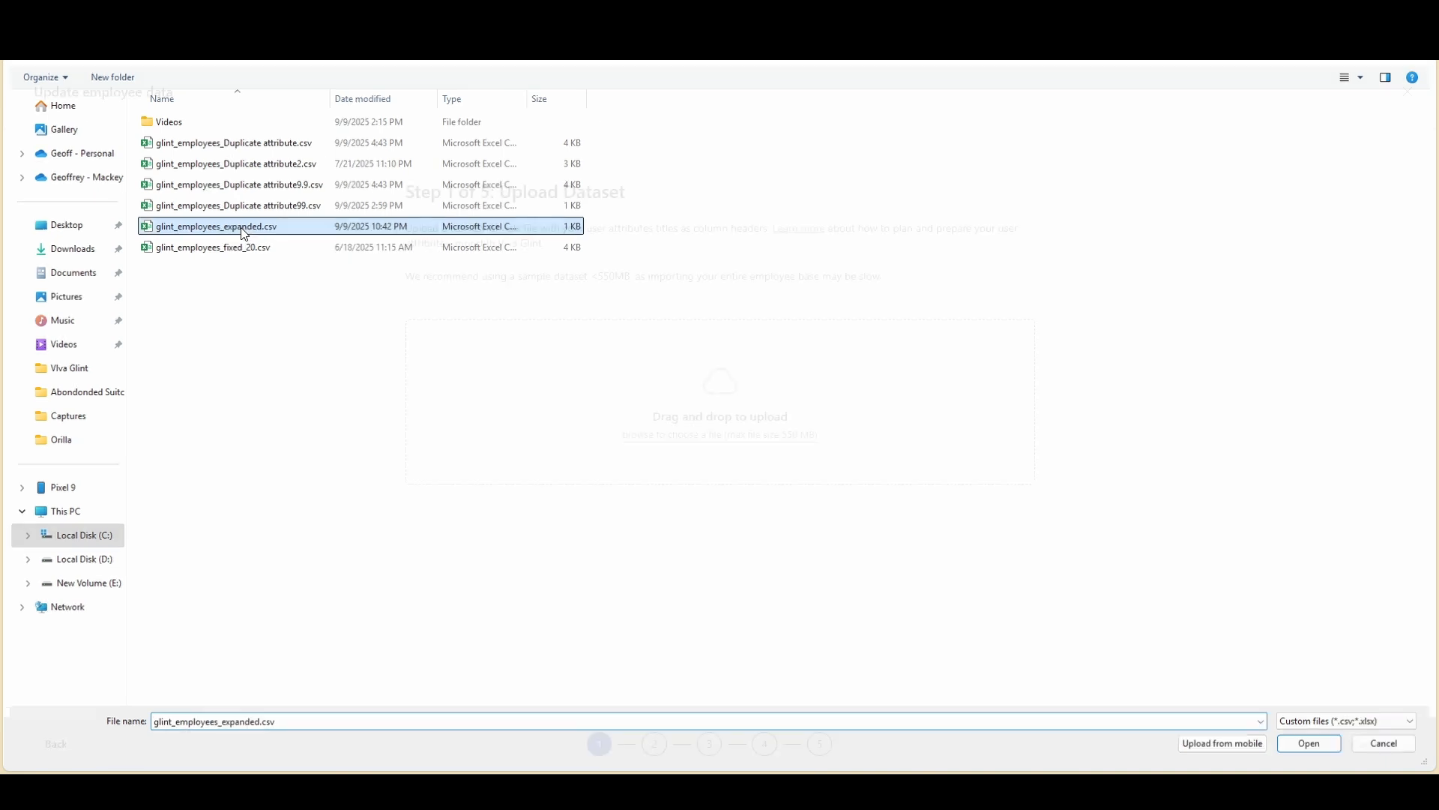
click(1375, 746)
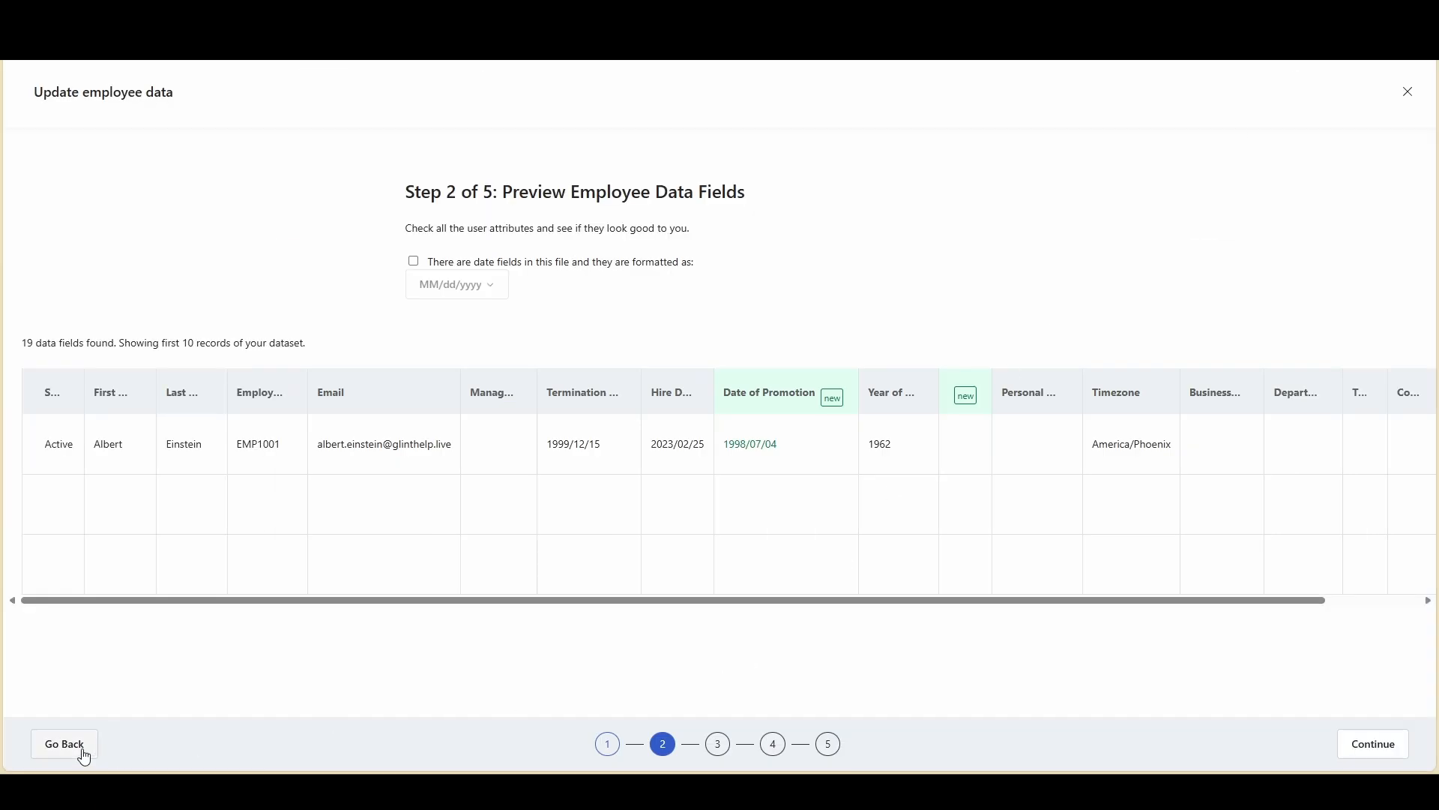
Return to the dataset upload, choose the updated glint_employees_expanded.csv again and continue to the preview.
click(84, 753)
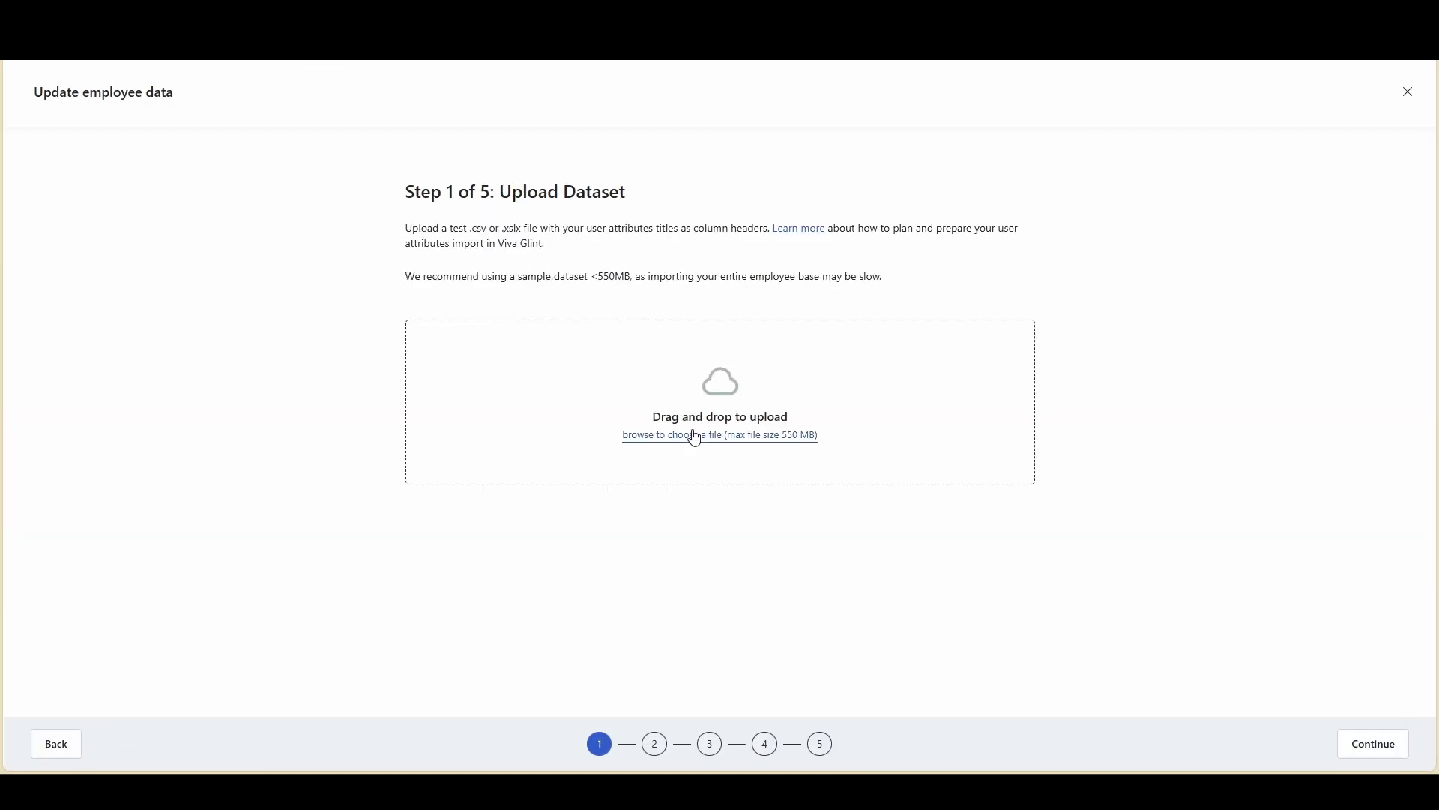
click(695, 436)
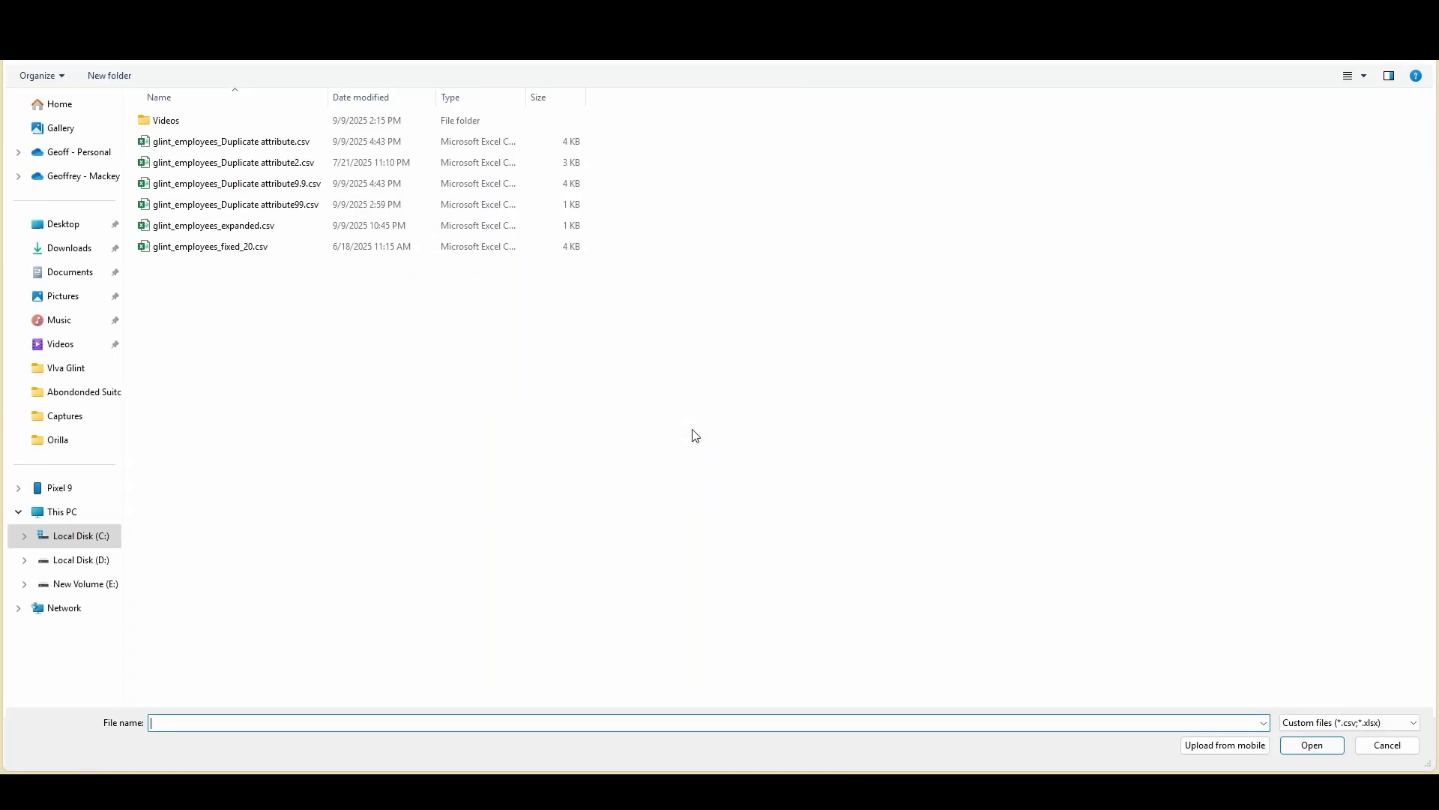
double_click(275, 233)
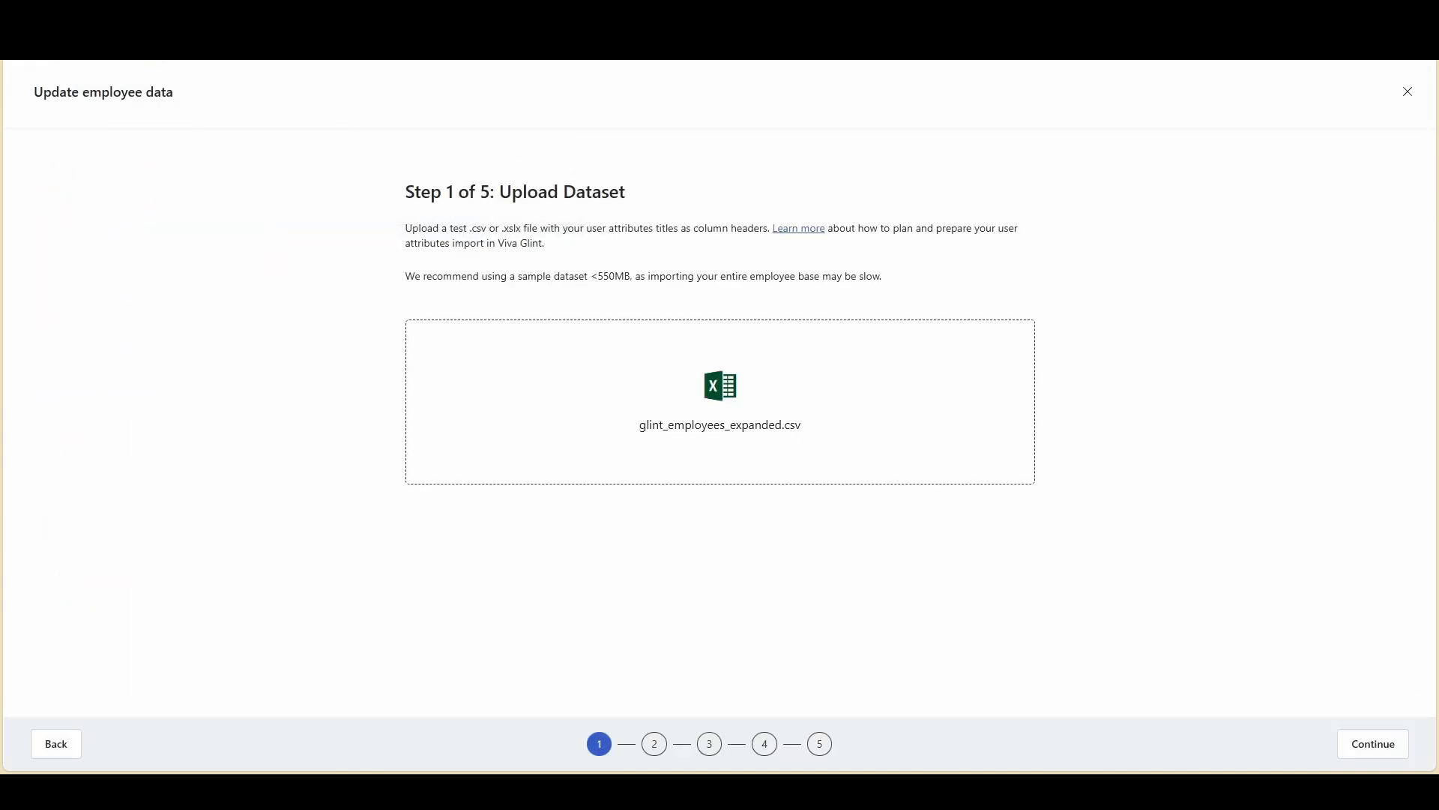
click(1387, 754)
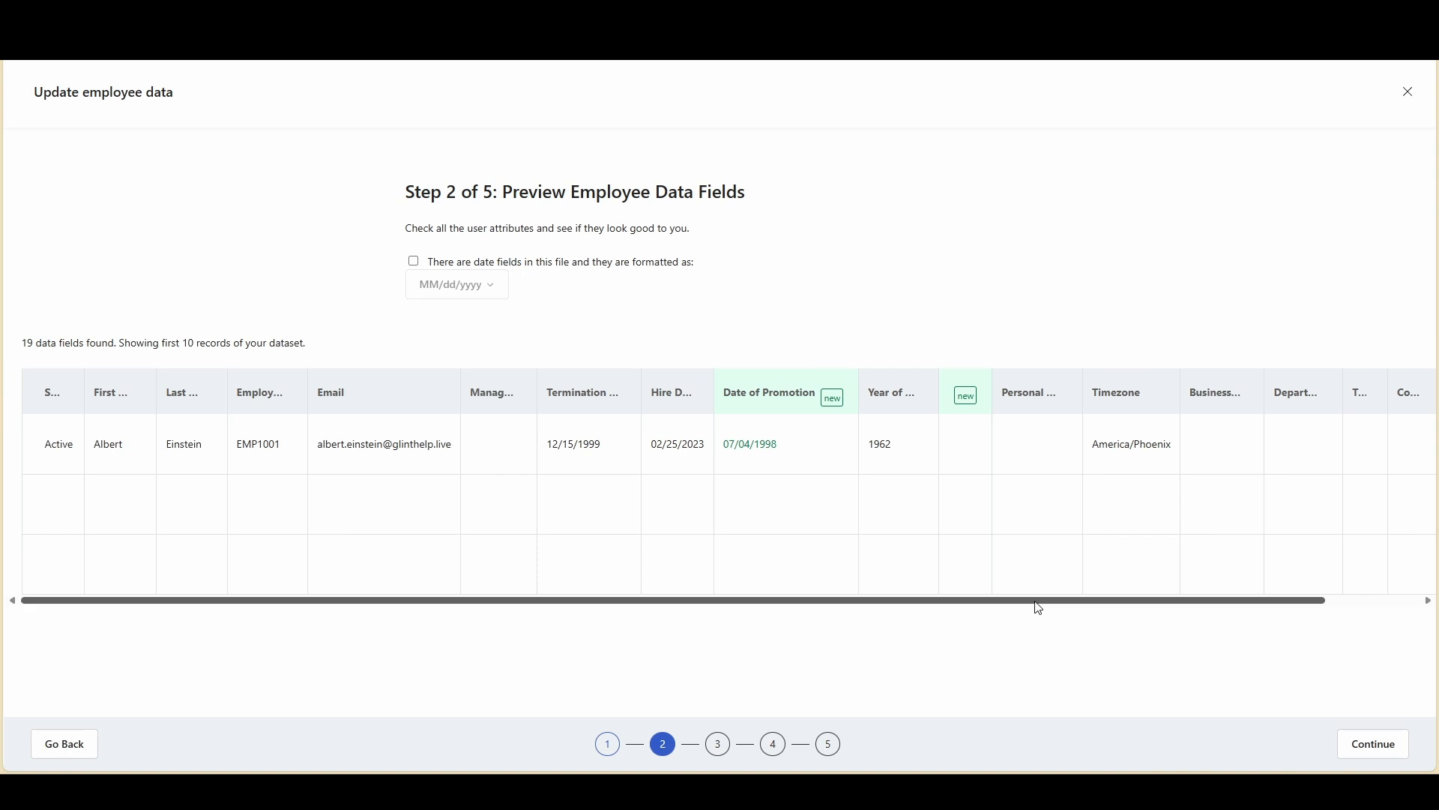
Declare that the file contains date fields formatted as MM/dd/yyyy and continue to the attributes setup.
drag(1040, 609, 890, 617)
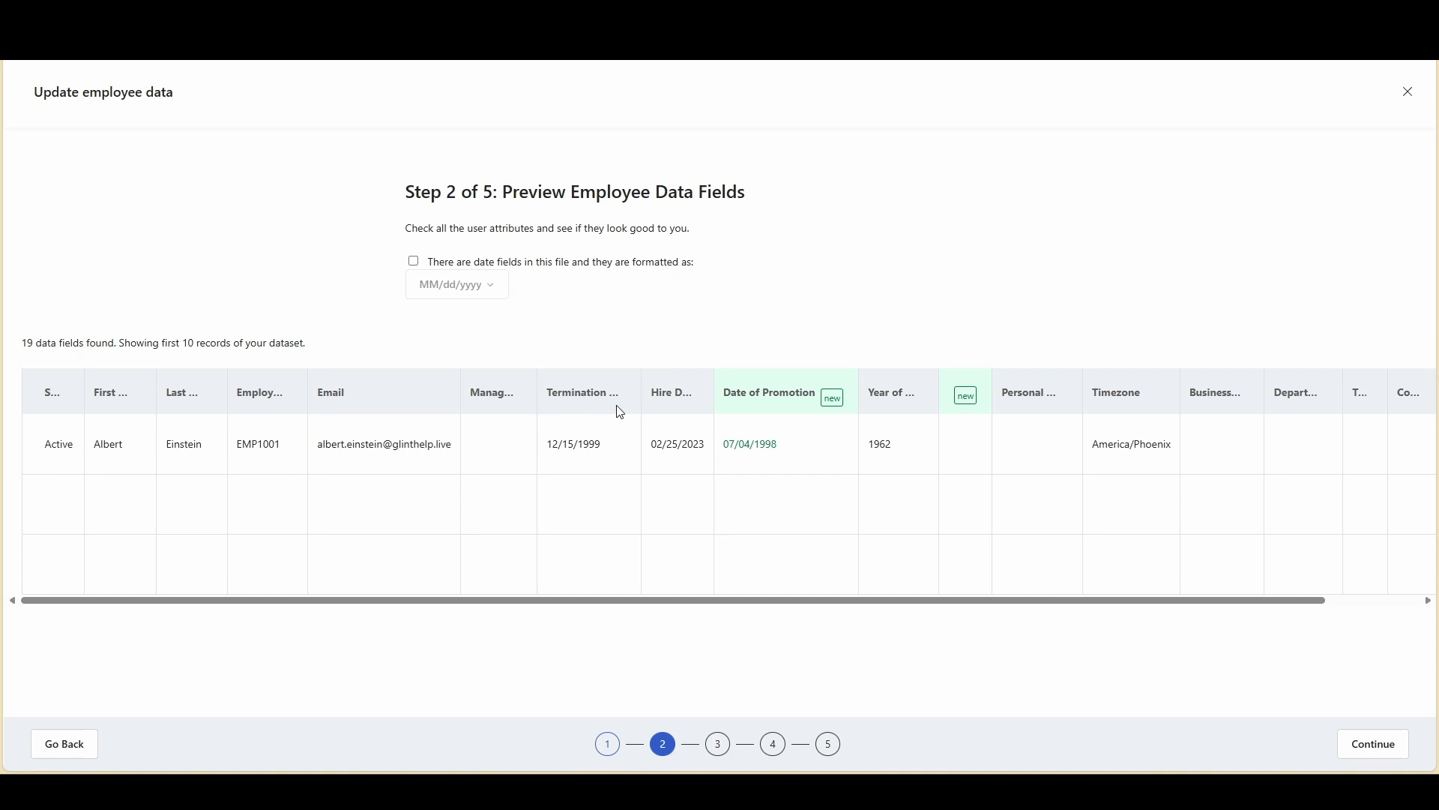
mouse_move(853, 600)
mouse_down()
mouse_move(942, 609)
mouse_move(839, 600)
mouse_up()
drag(860, 604, 887, 600)
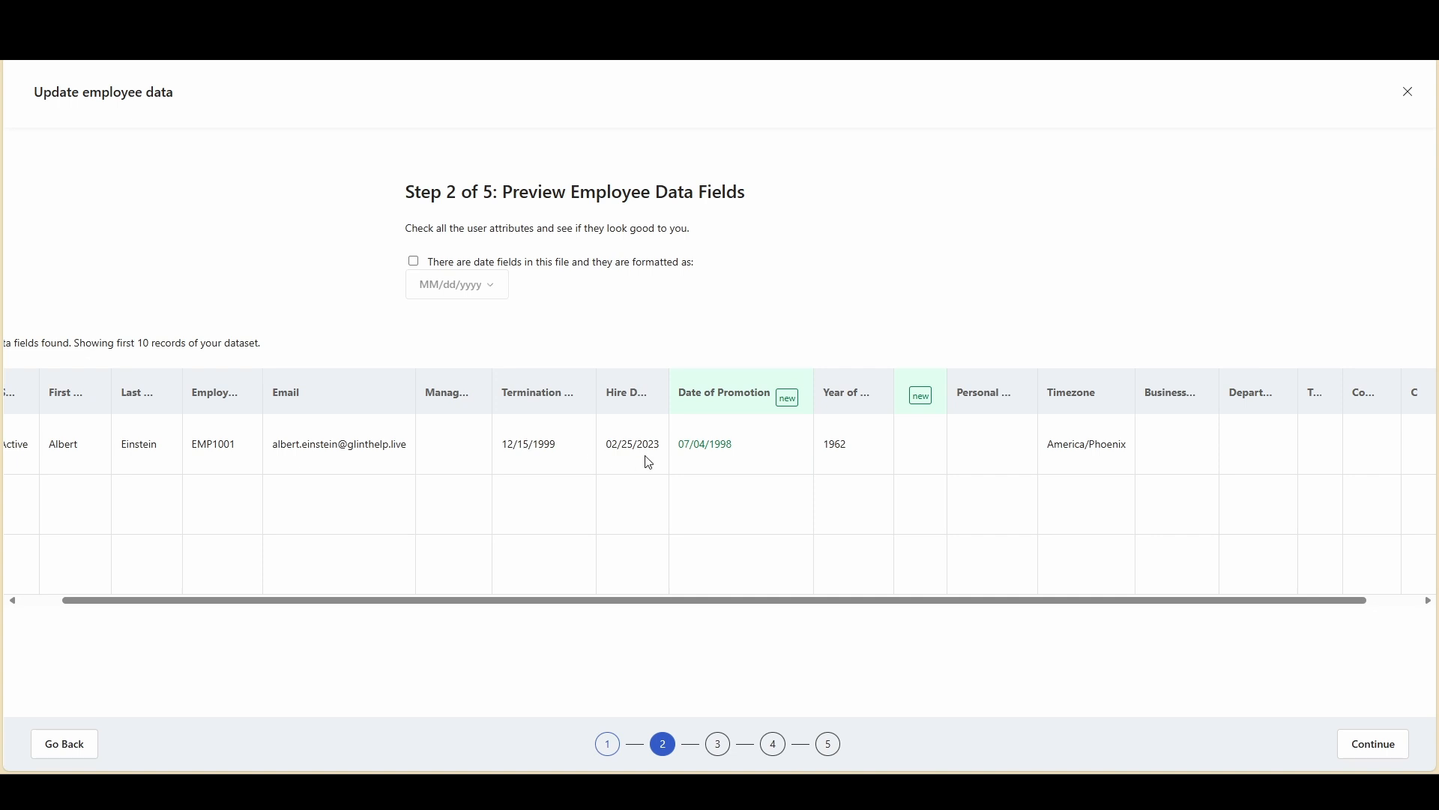
click(415, 264)
click(1359, 749)
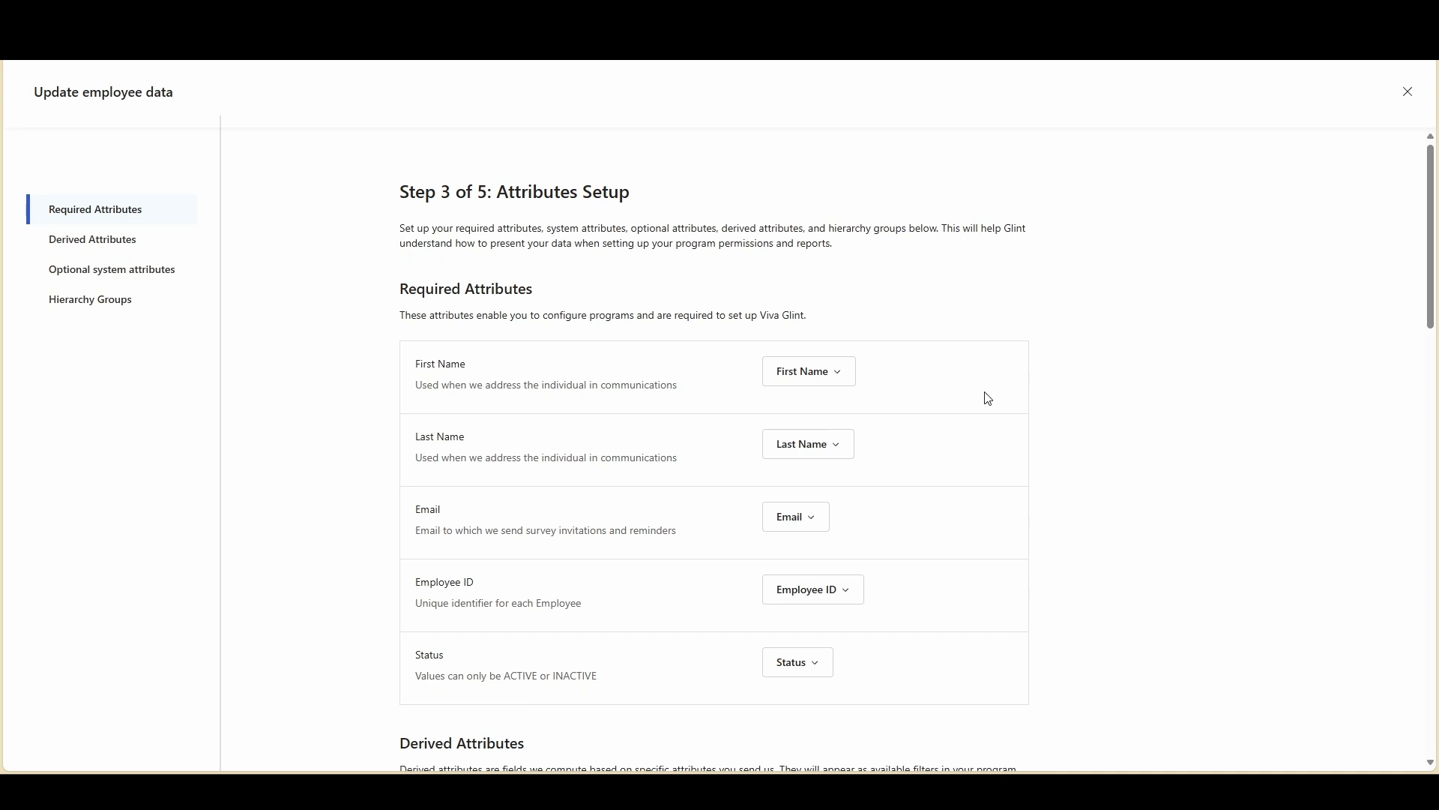
Review the column choices offered for the required First Name and Last Name attributes.
scroll(1039, 415, down, 1)
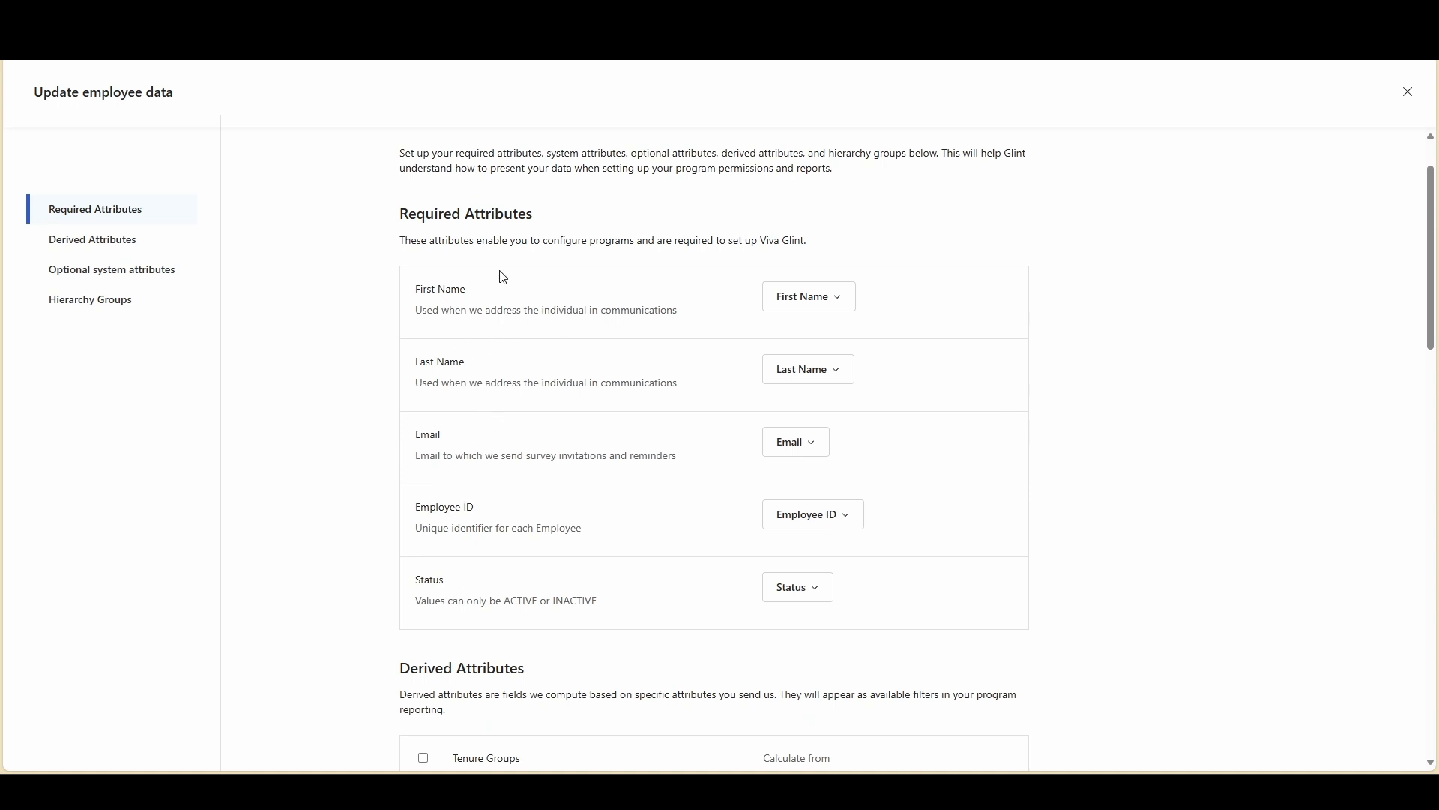
click(836, 304)
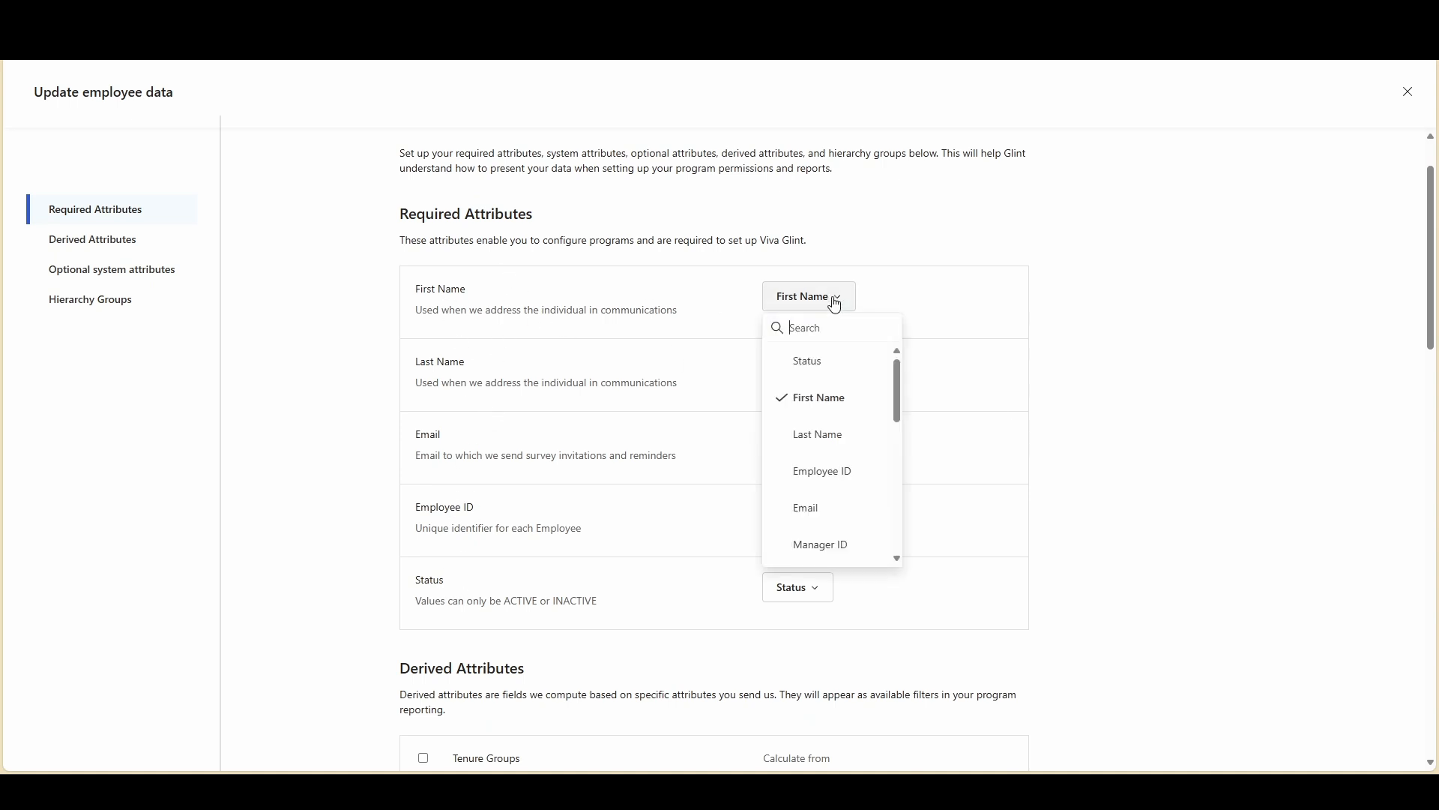
click(875, 283)
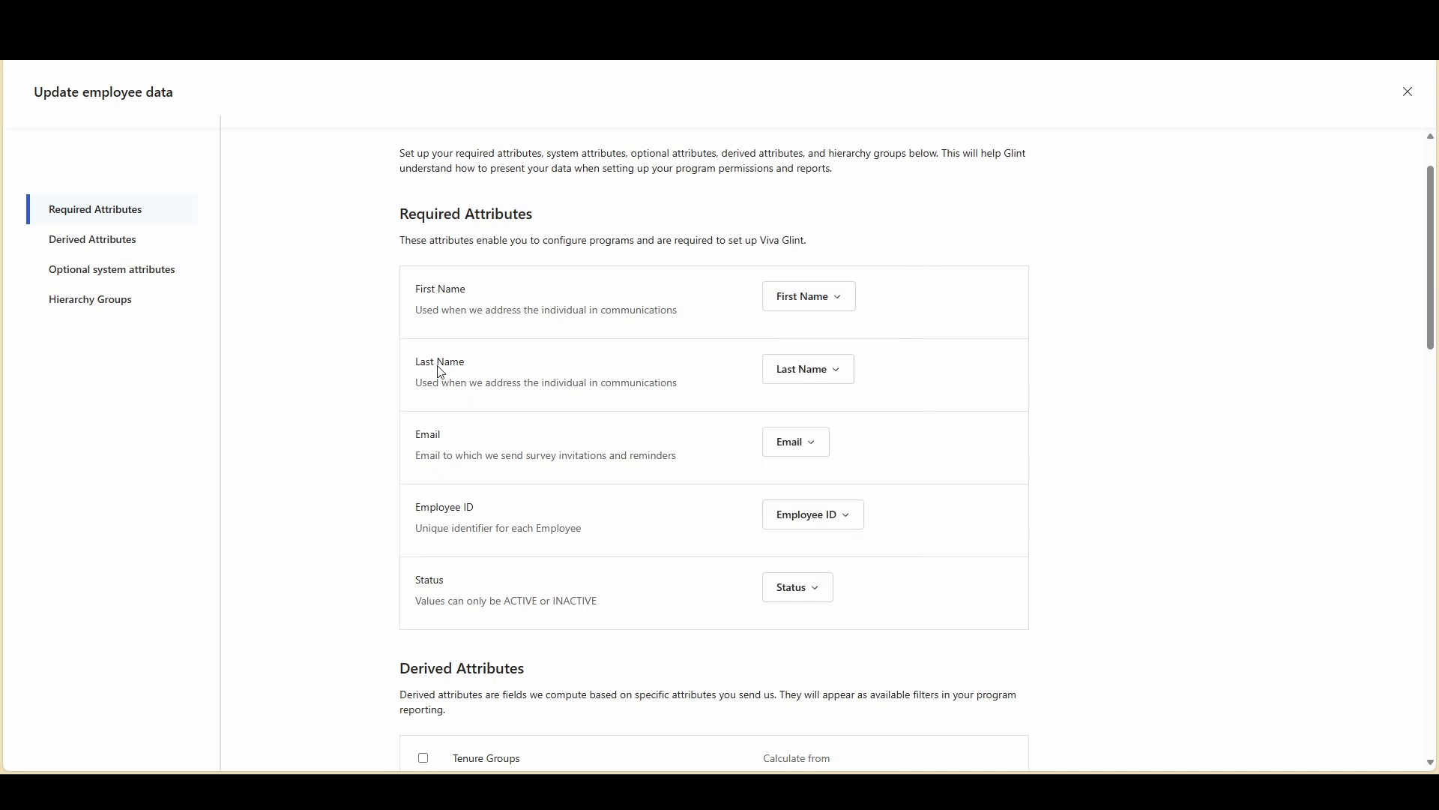
click(797, 384)
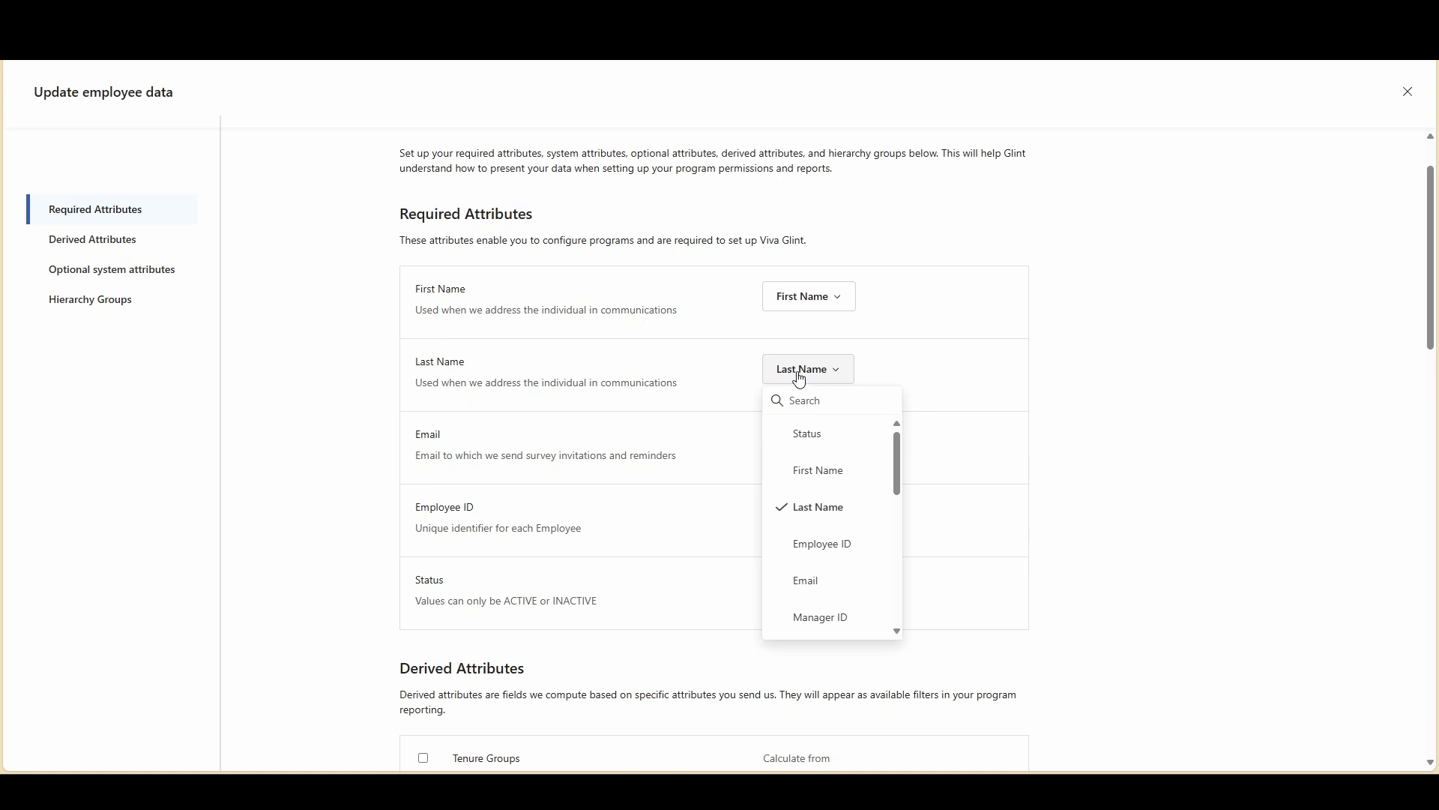
click(937, 371)
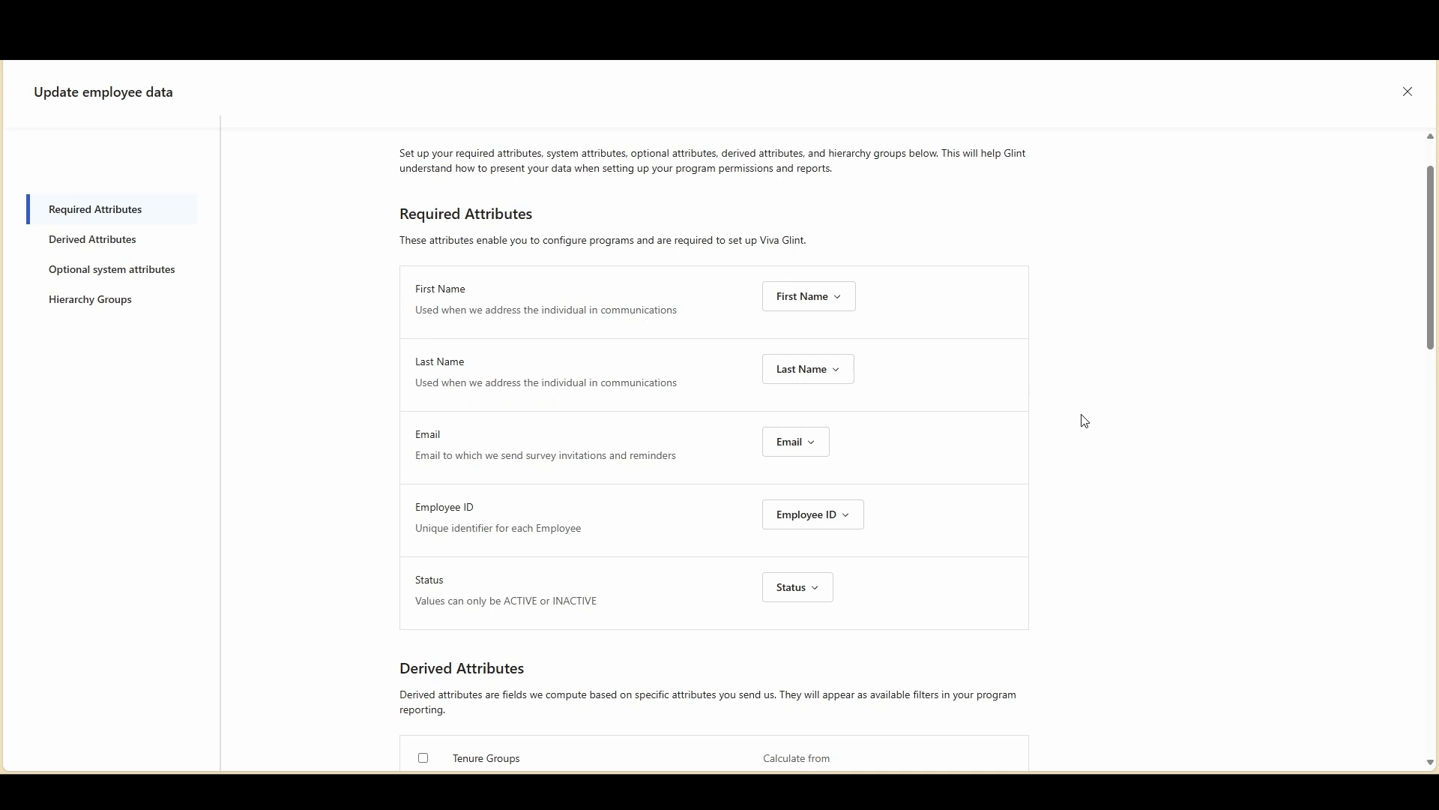
Map the required First Name and Last Name attributes to the file columns of the same names.
click(849, 304)
click(847, 398)
click(832, 368)
click(824, 507)
Enable the Tenure Groups derived attribute and calculate it from Hire Date.
scroll(1207, 426, down, 5)
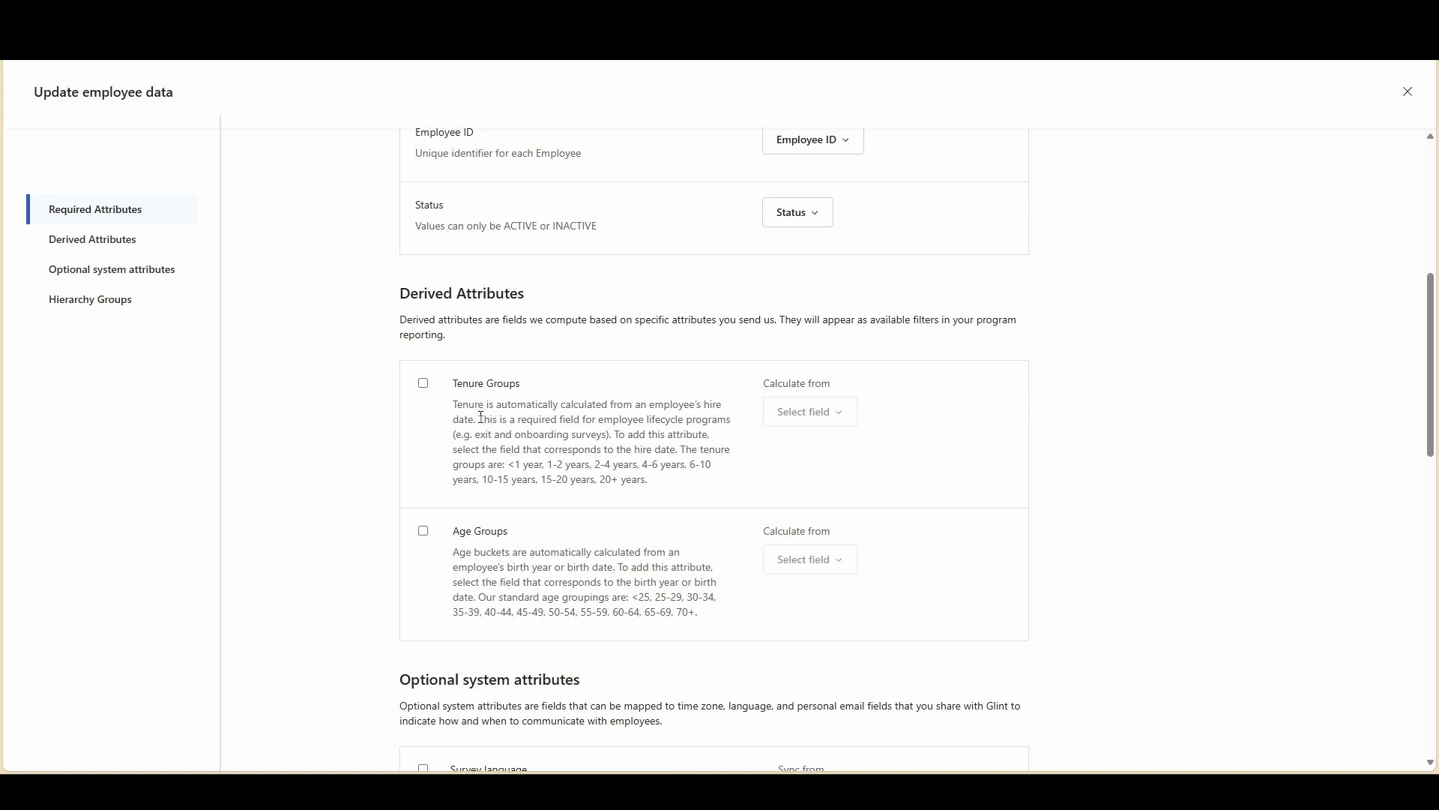
click(423, 385)
click(839, 414)
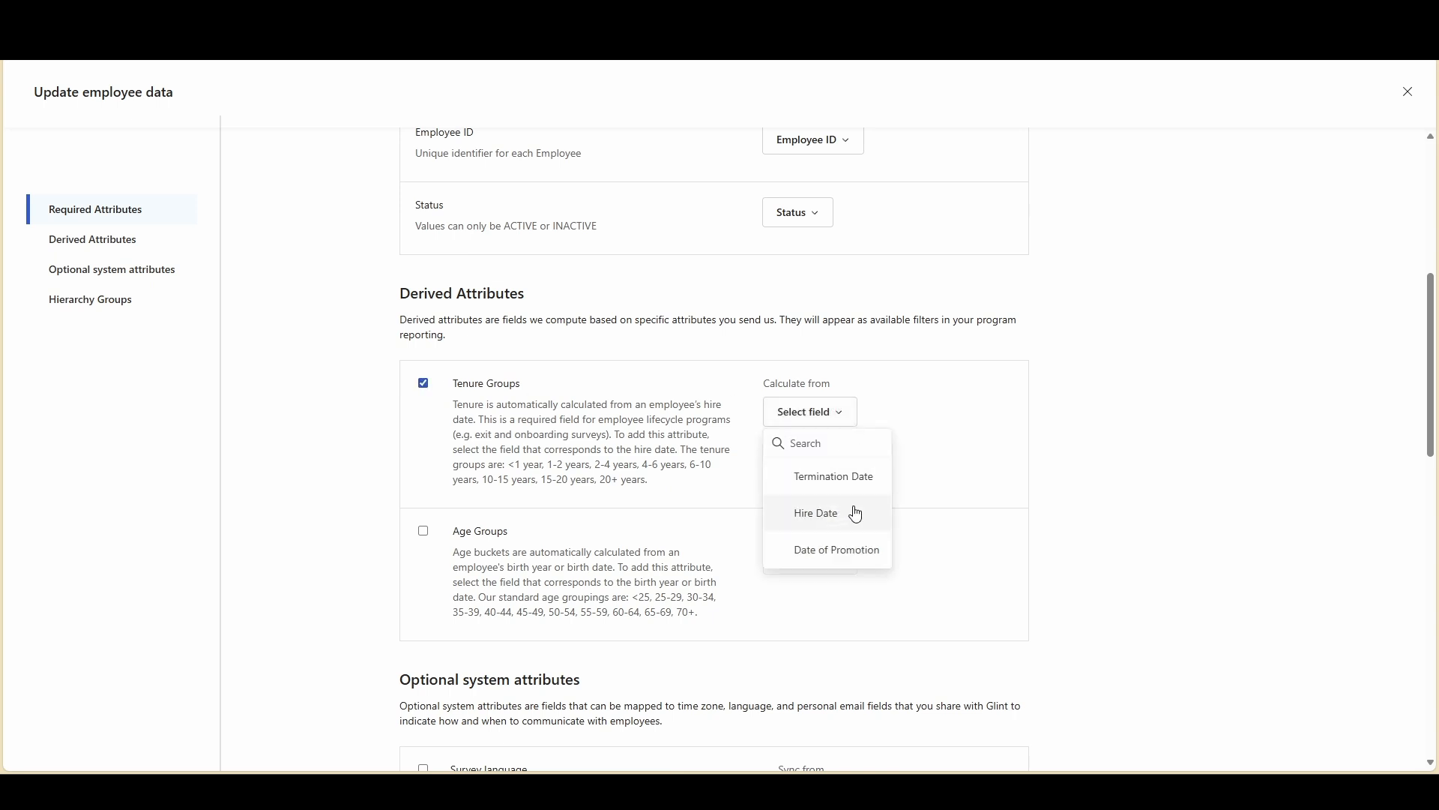
click(857, 515)
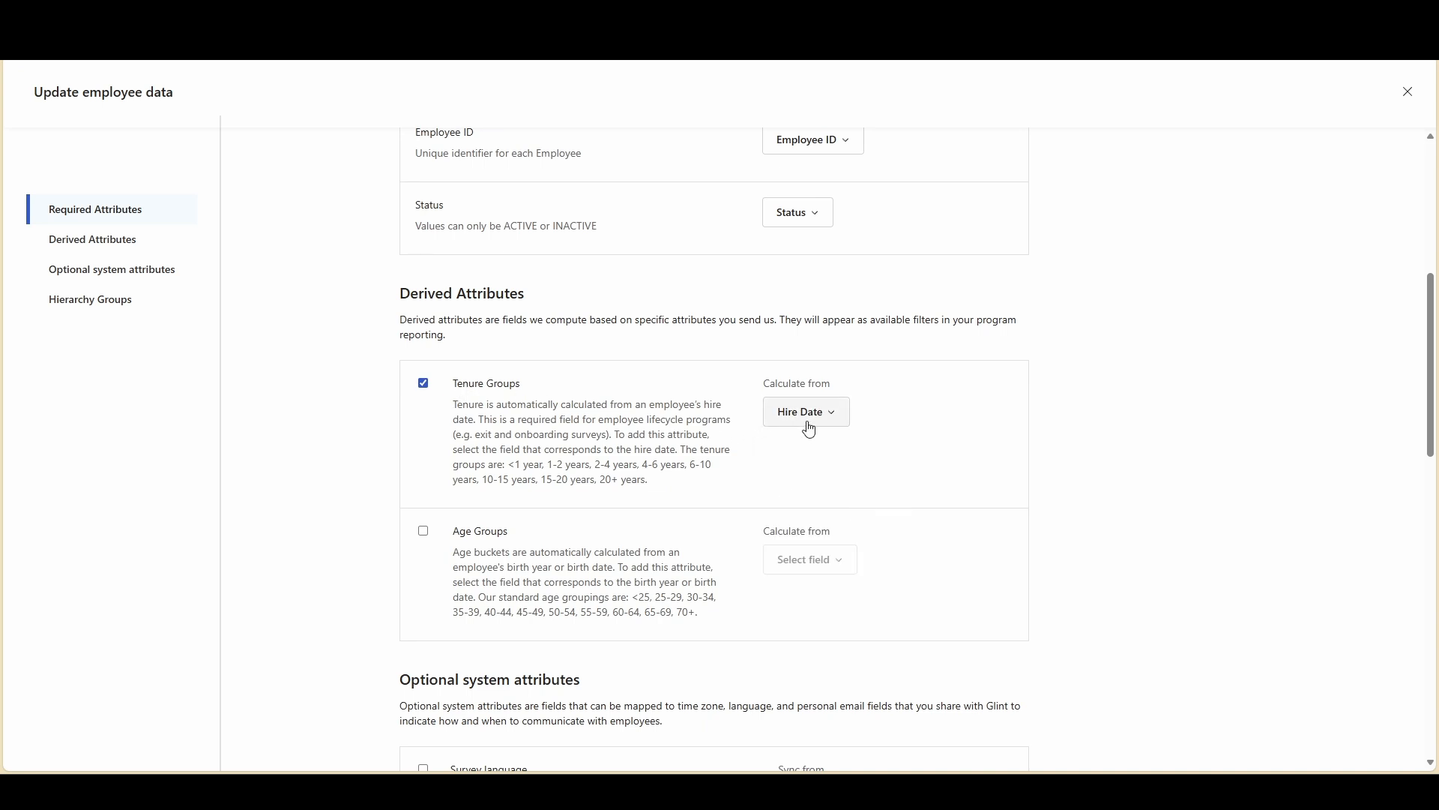
Enable the Age Groups derived attribute and calculate it from Year of Birth.
click(424, 531)
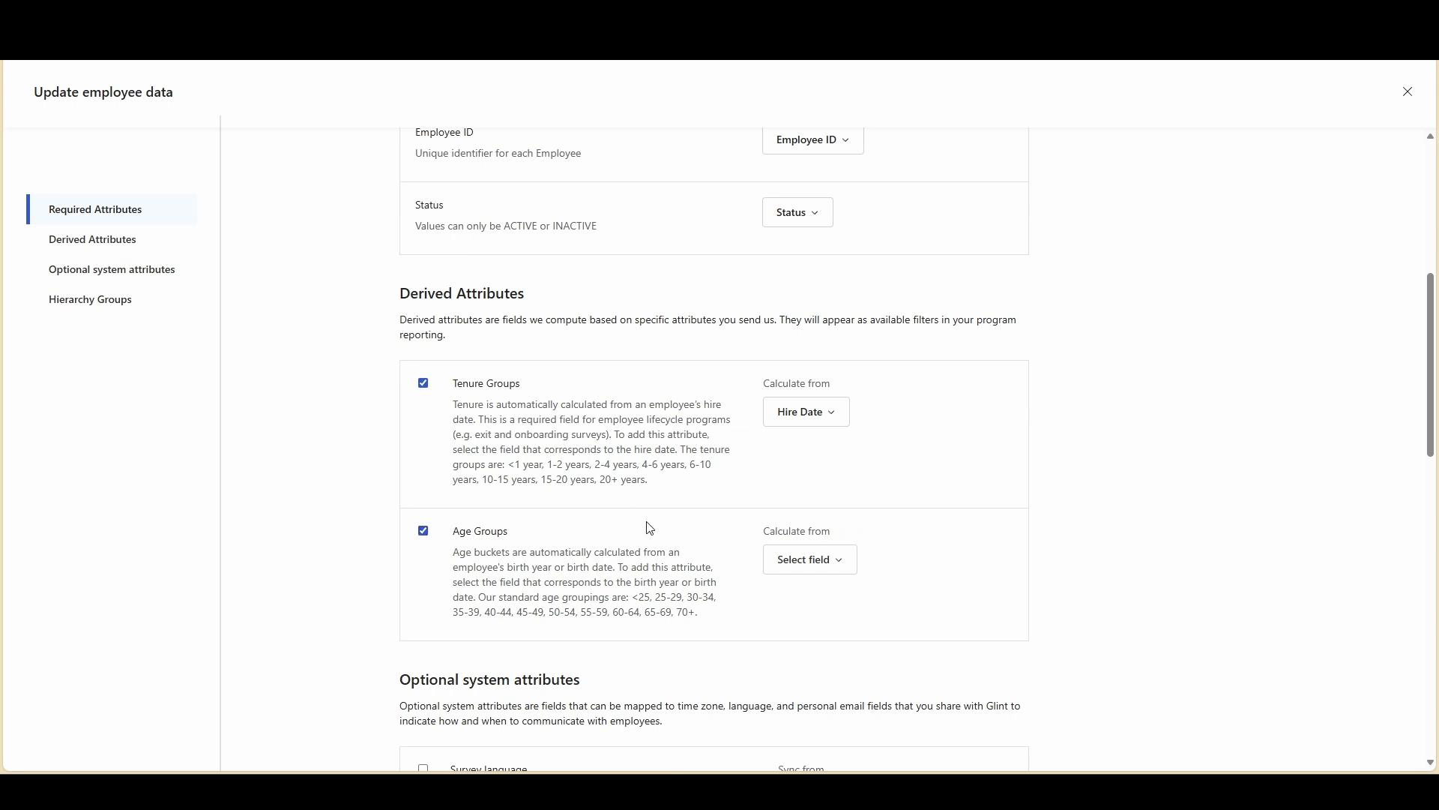
click(816, 562)
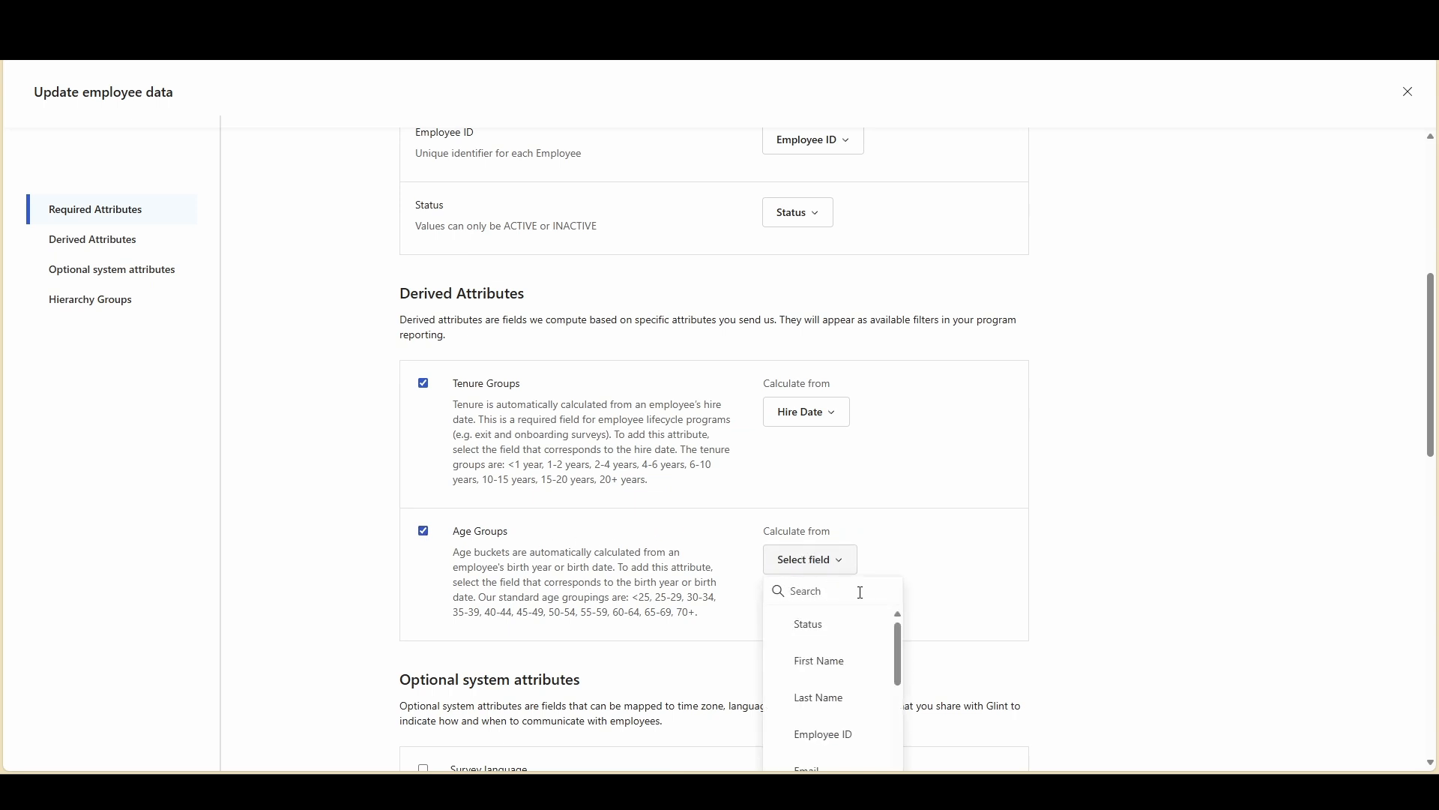
scroll(899, 633, down, 3)
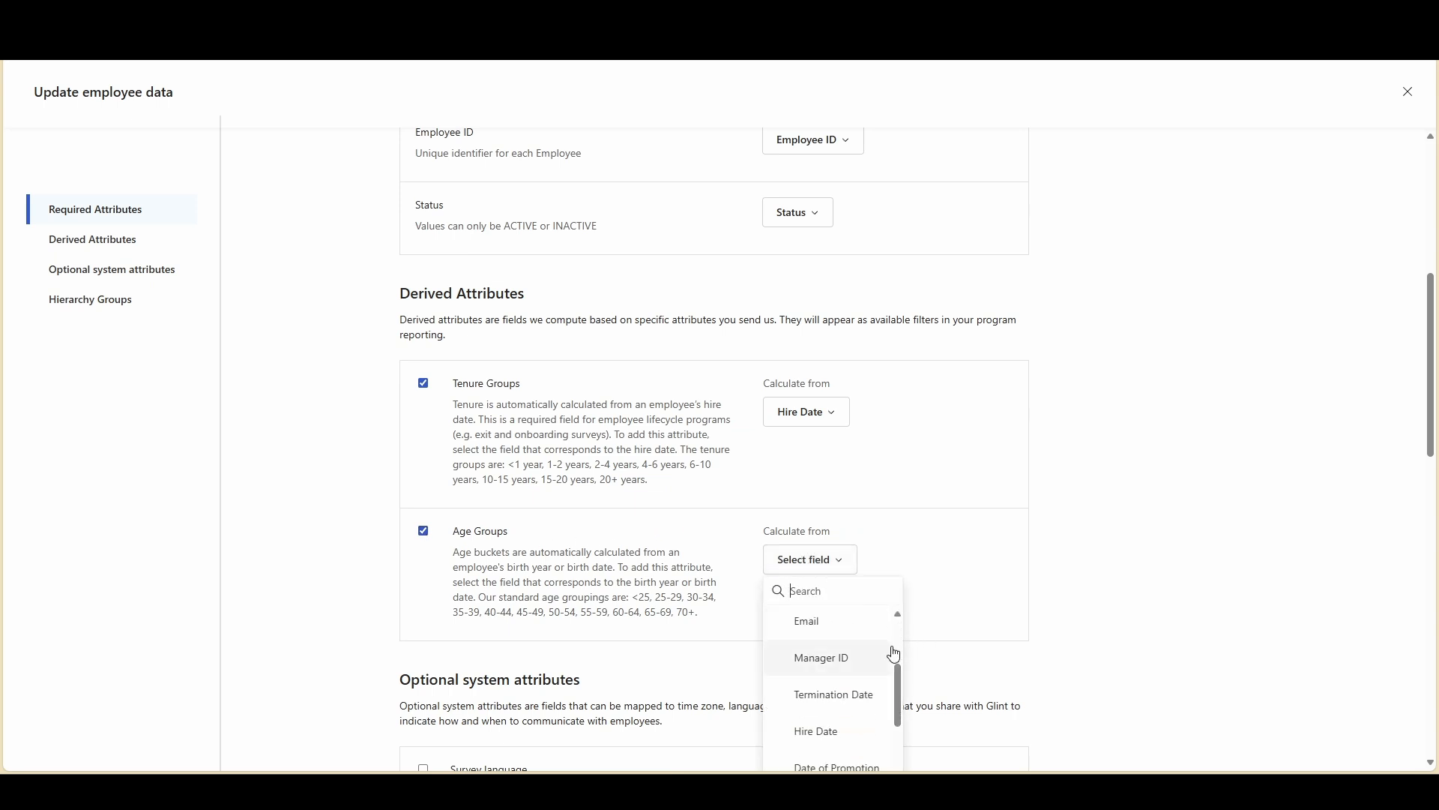
scroll(894, 654, down, 2)
scroll(862, 660, down, 2)
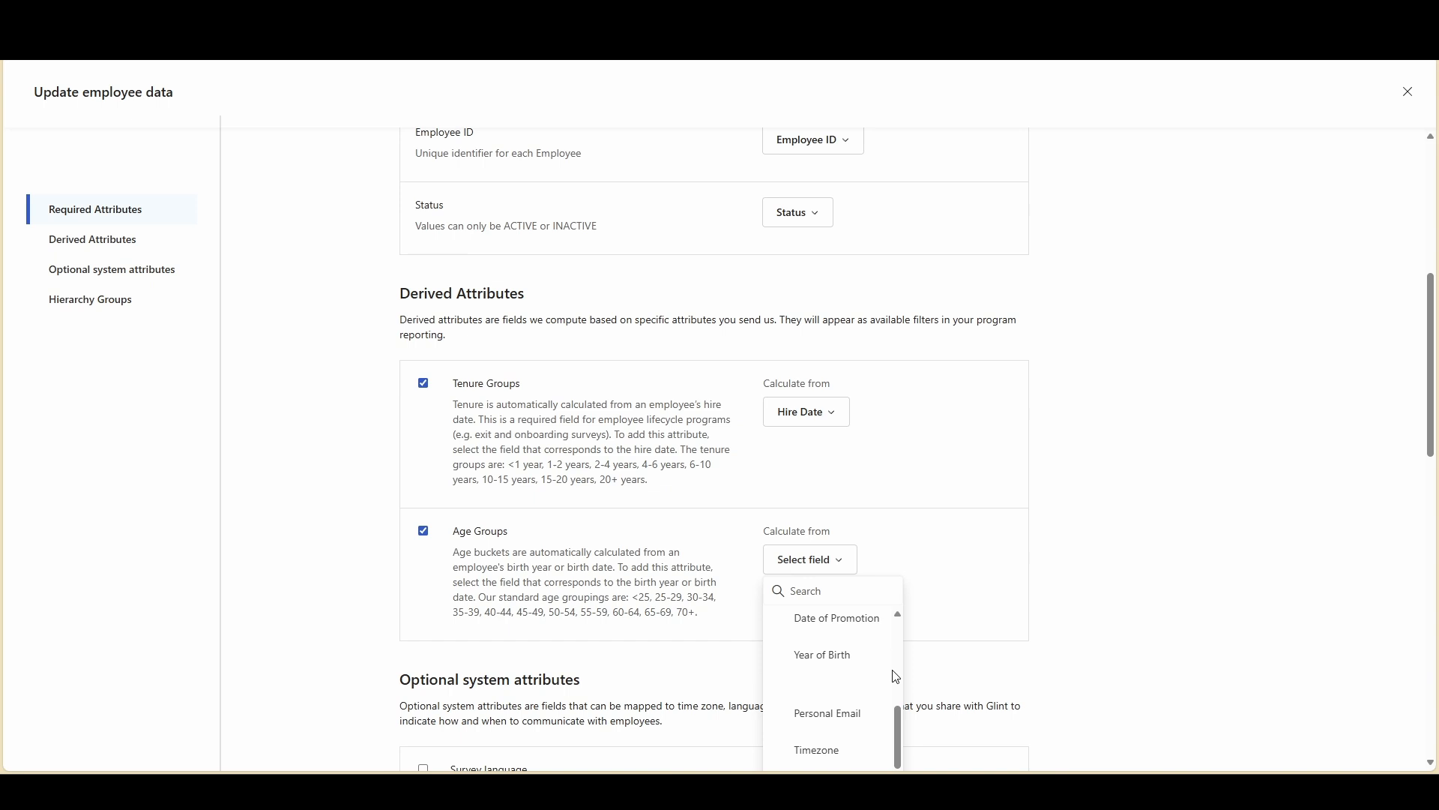
click(850, 665)
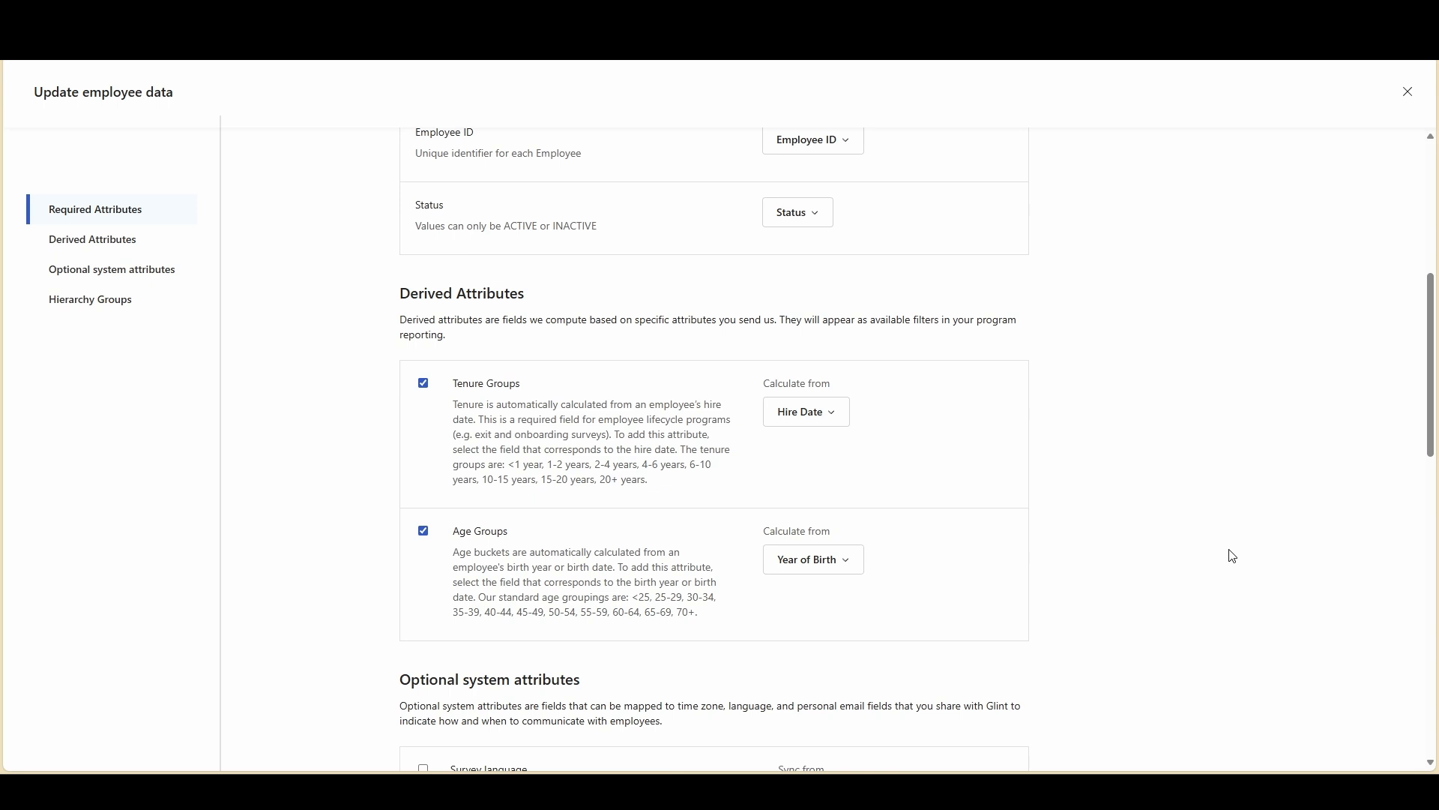
Enable the User timezone optional system attribute and sync it from the Timezone field.
scroll(1233, 556, down, 7)
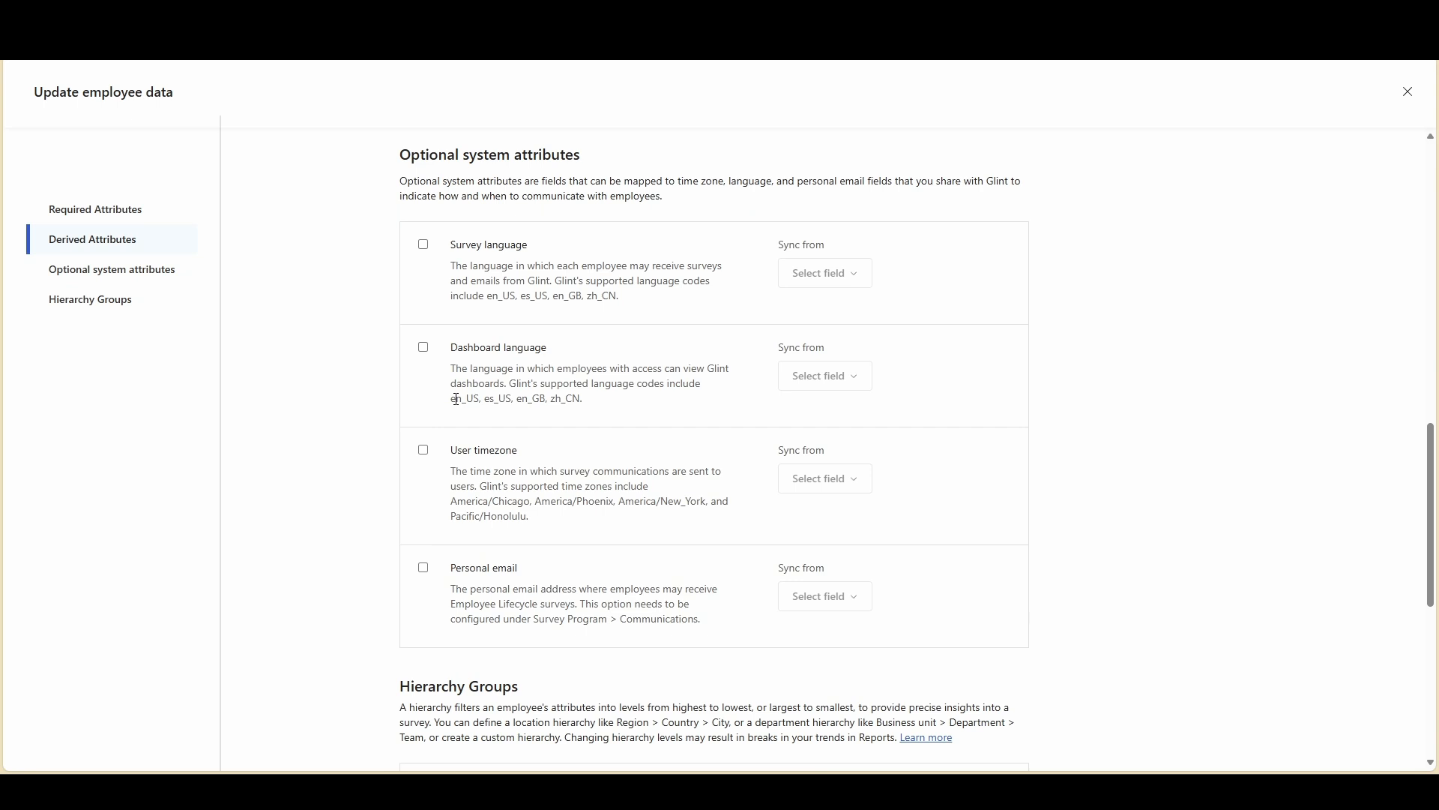
drag(447, 402, 578, 400)
click(580, 399)
click(425, 452)
click(832, 484)
scroll(916, 569, down, 1)
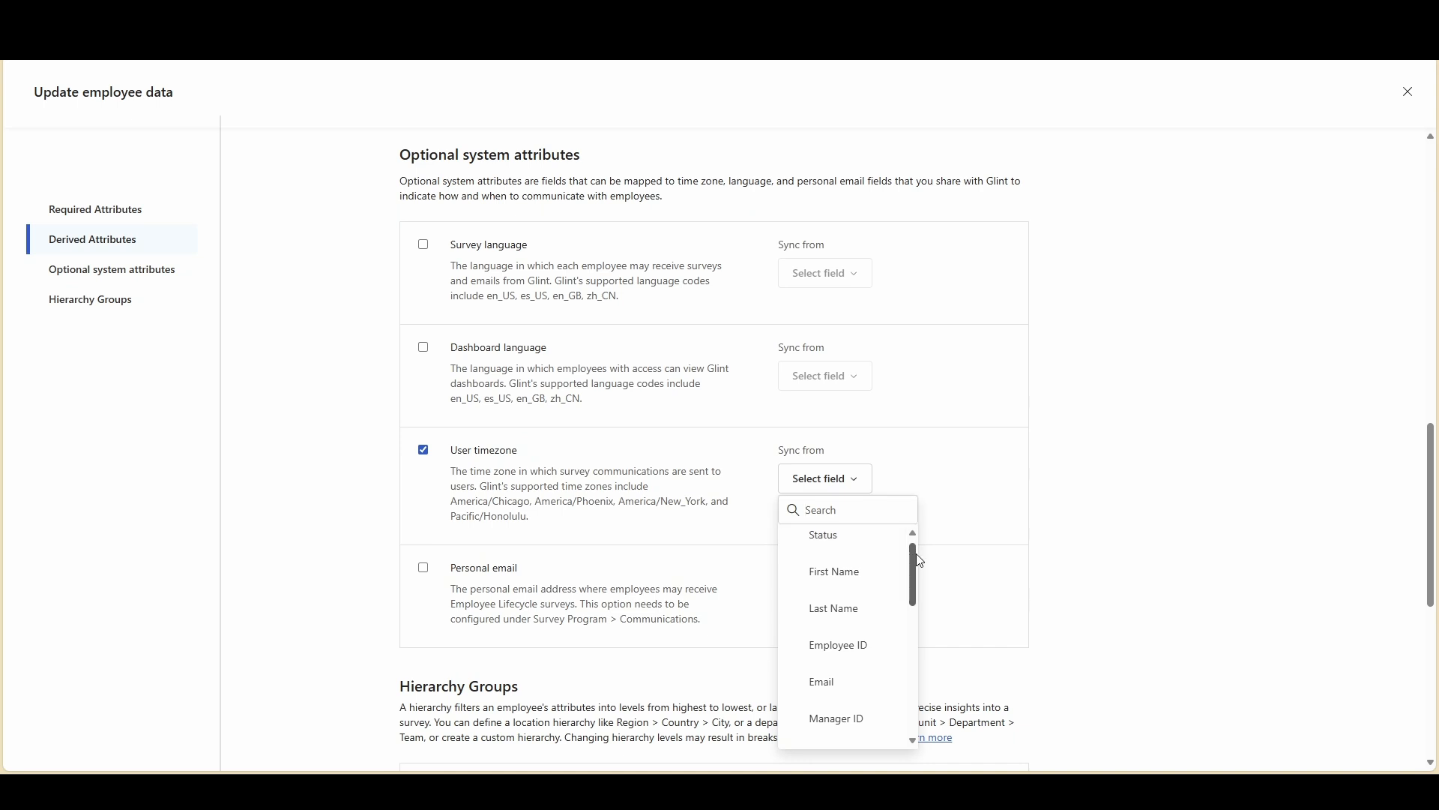
drag(919, 575, 909, 653)
click(851, 633)
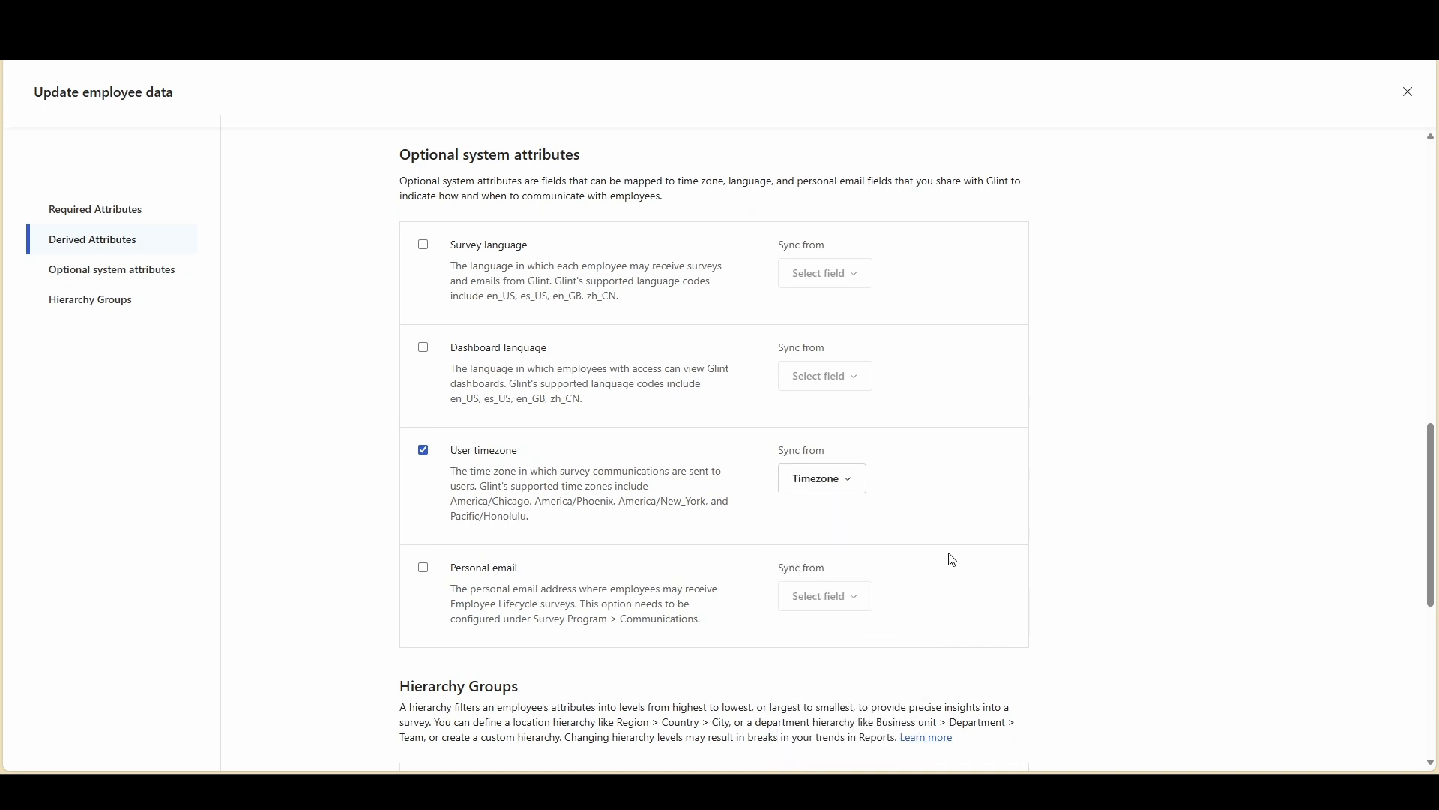
Enable the Personal email optional system attribute and sync it from the Personal Email field.
click(424, 567)
click(820, 600)
scroll(975, 626, down, 3)
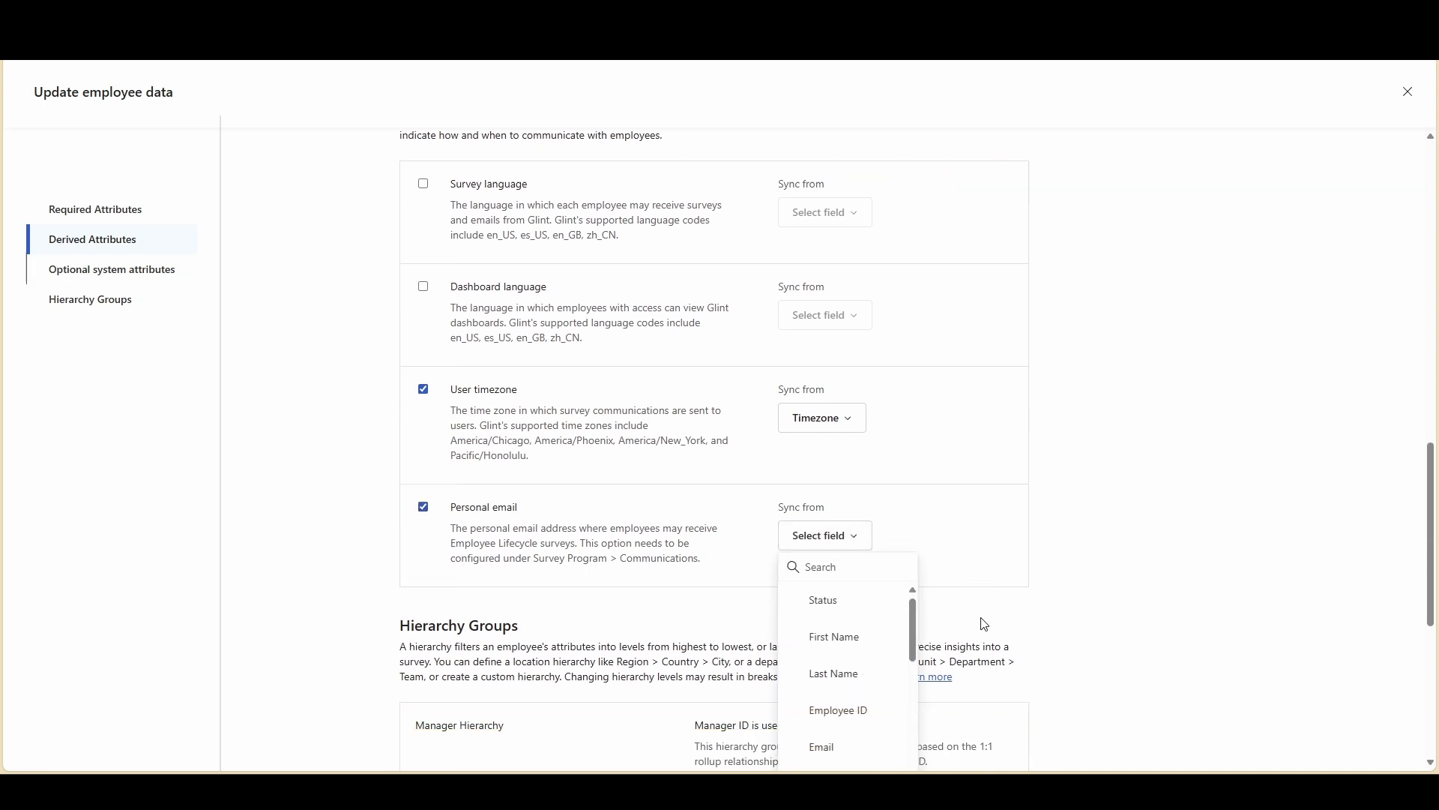
drag(917, 468, 920, 567)
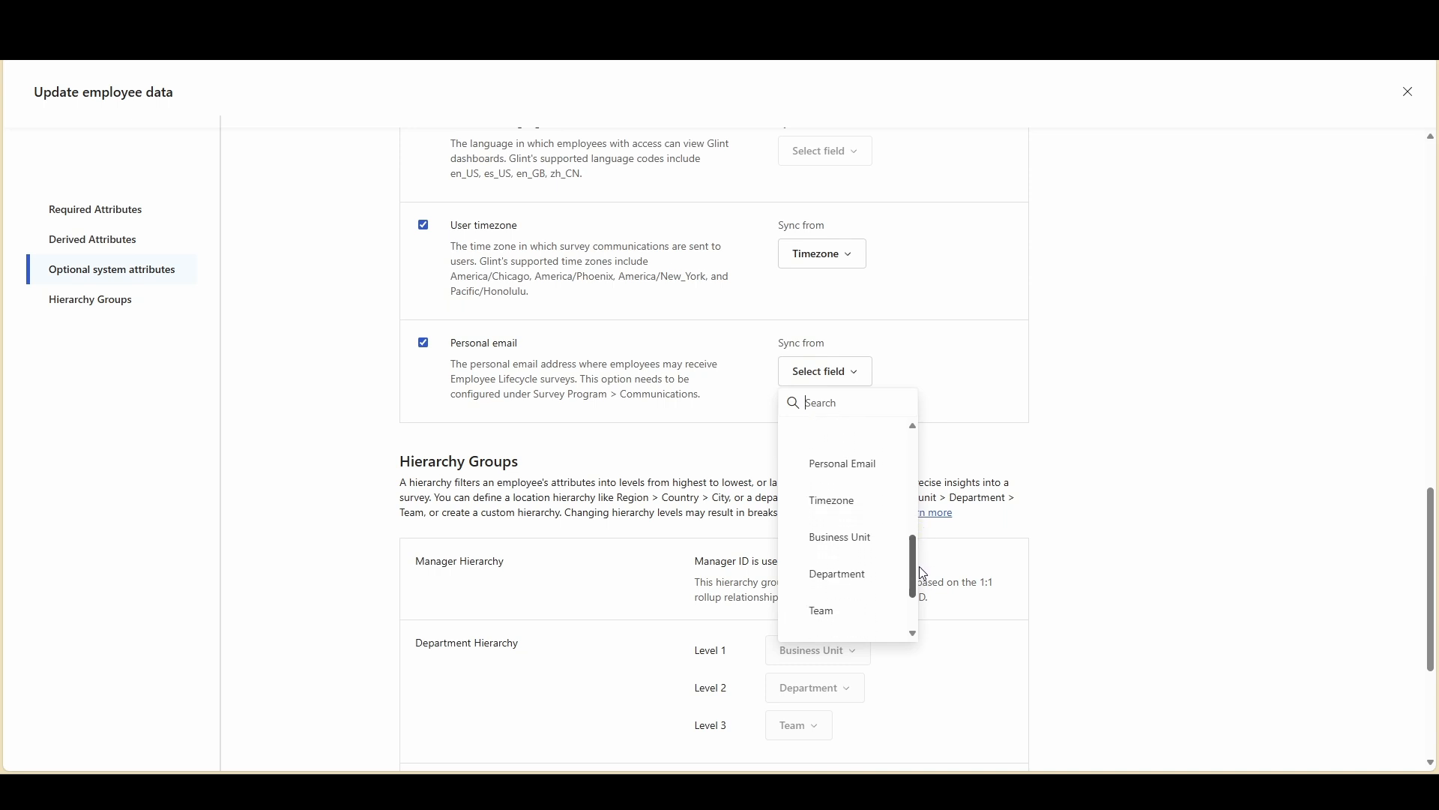
click(886, 472)
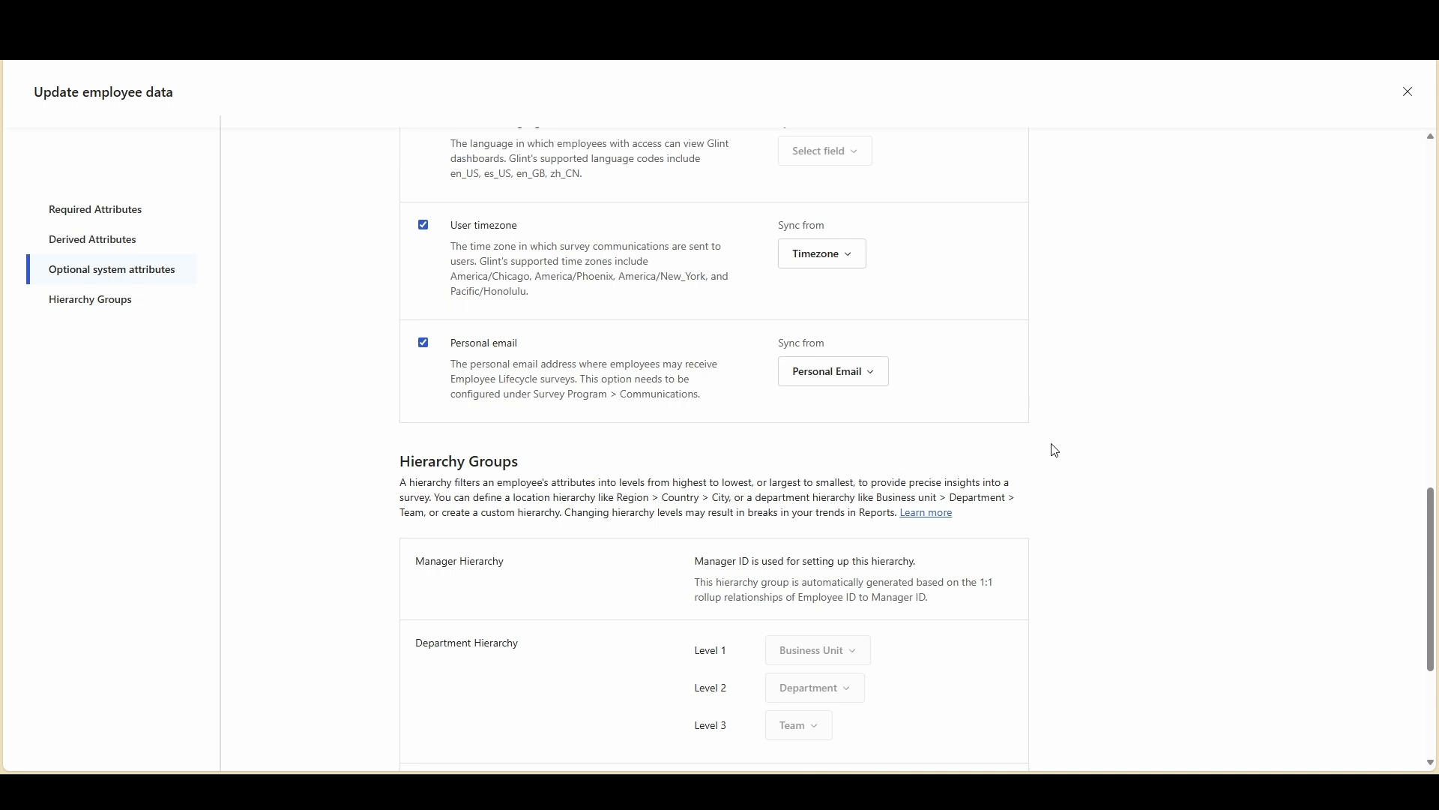
Review the Department and Location hierarchy levels and recheck the field options for Personal email.
scroll(1122, 447, down, 3)
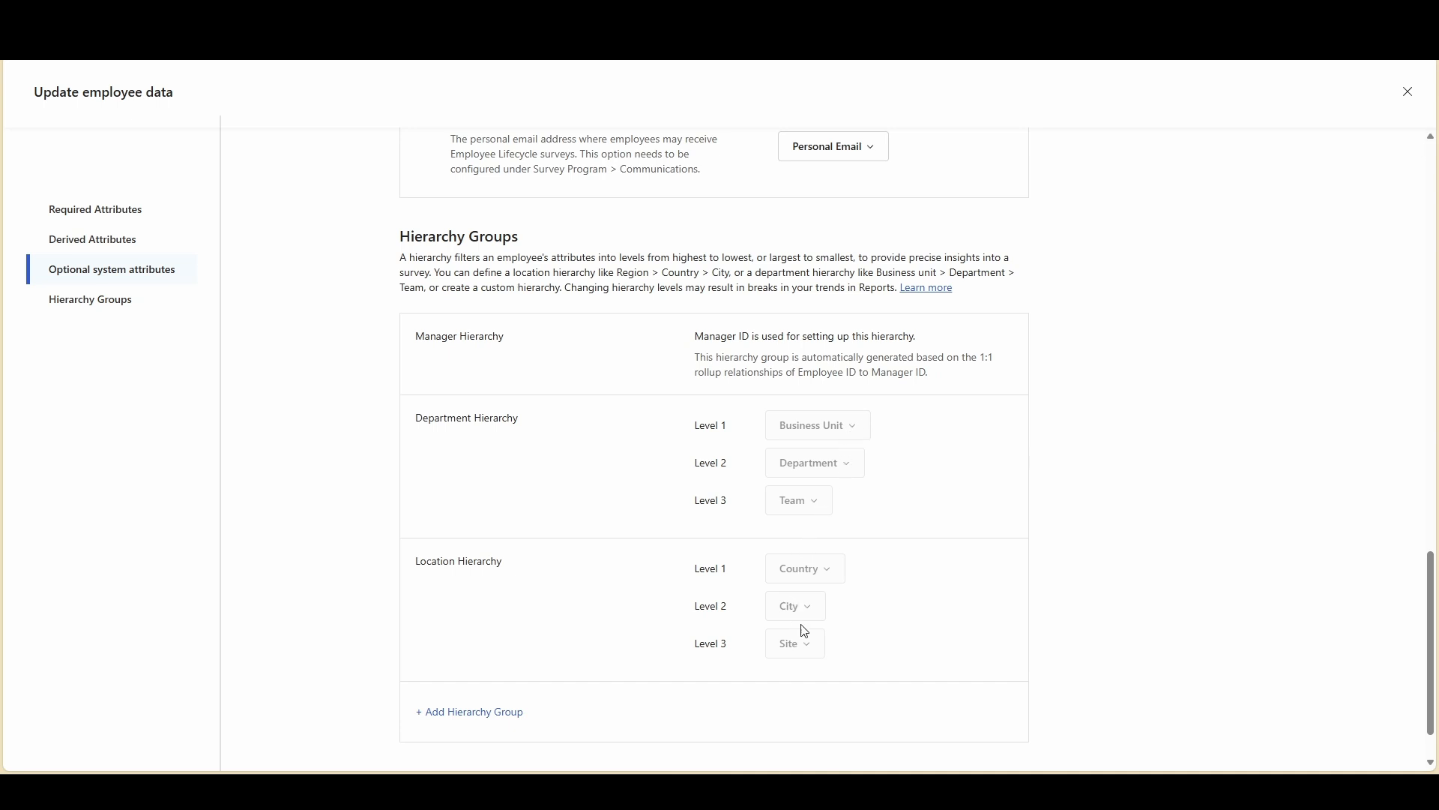
scroll(854, 460, up, 2)
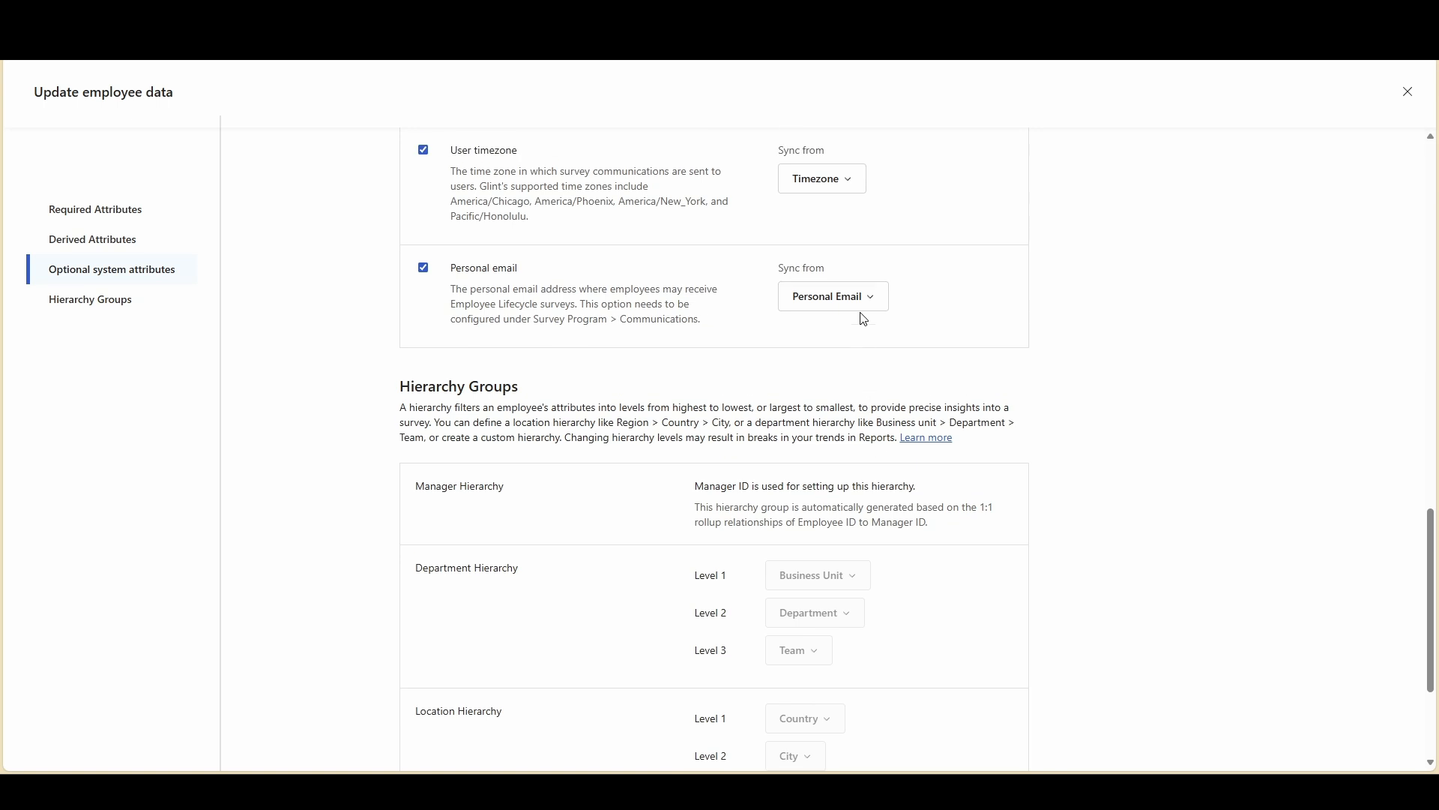
click(863, 300)
click(1000, 307)
Review the attribute mapping summary, continue to the import choice, and select saving the attributes while discarding the employee data.
scroll(1108, 465, down, 2)
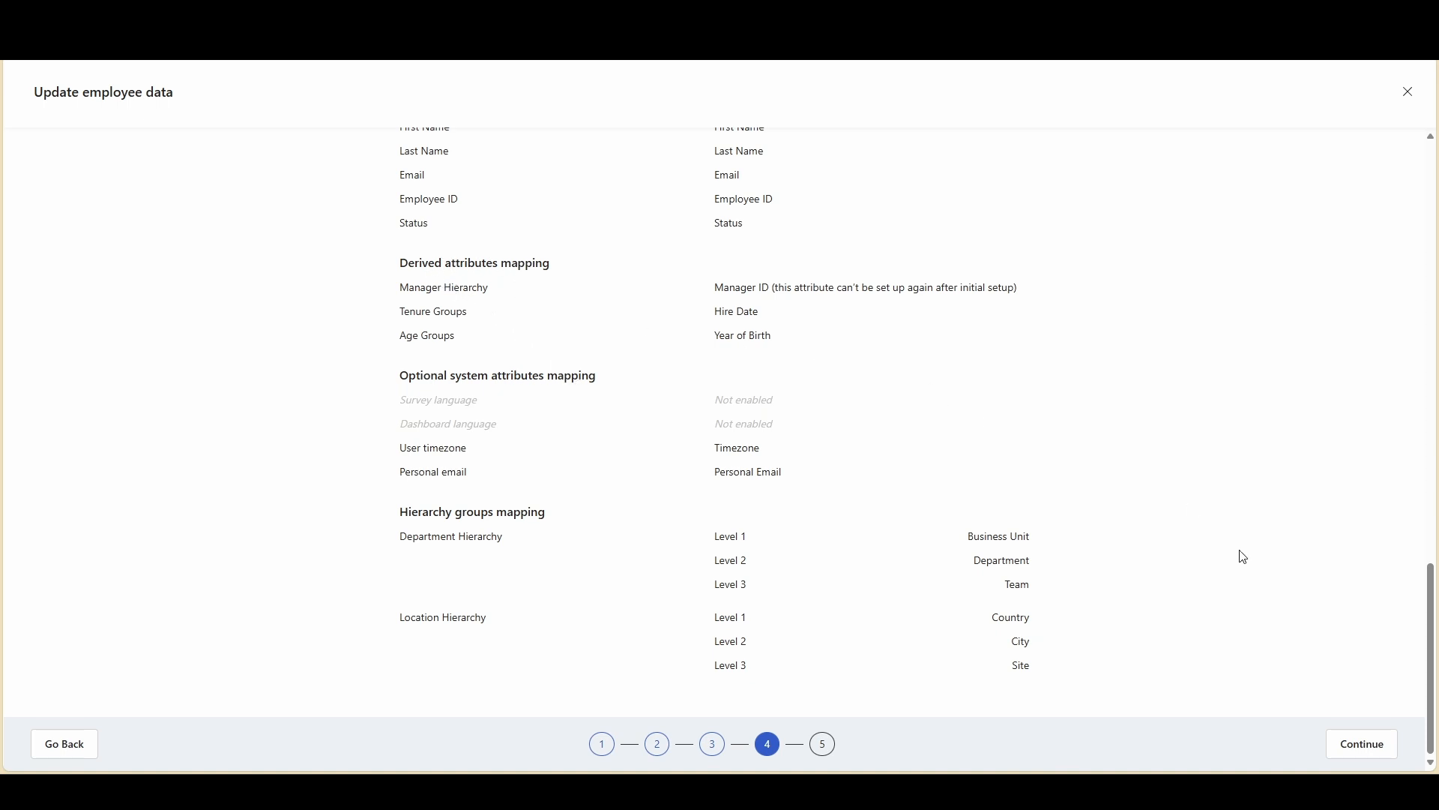
drag(1430, 604, 1430, 551)
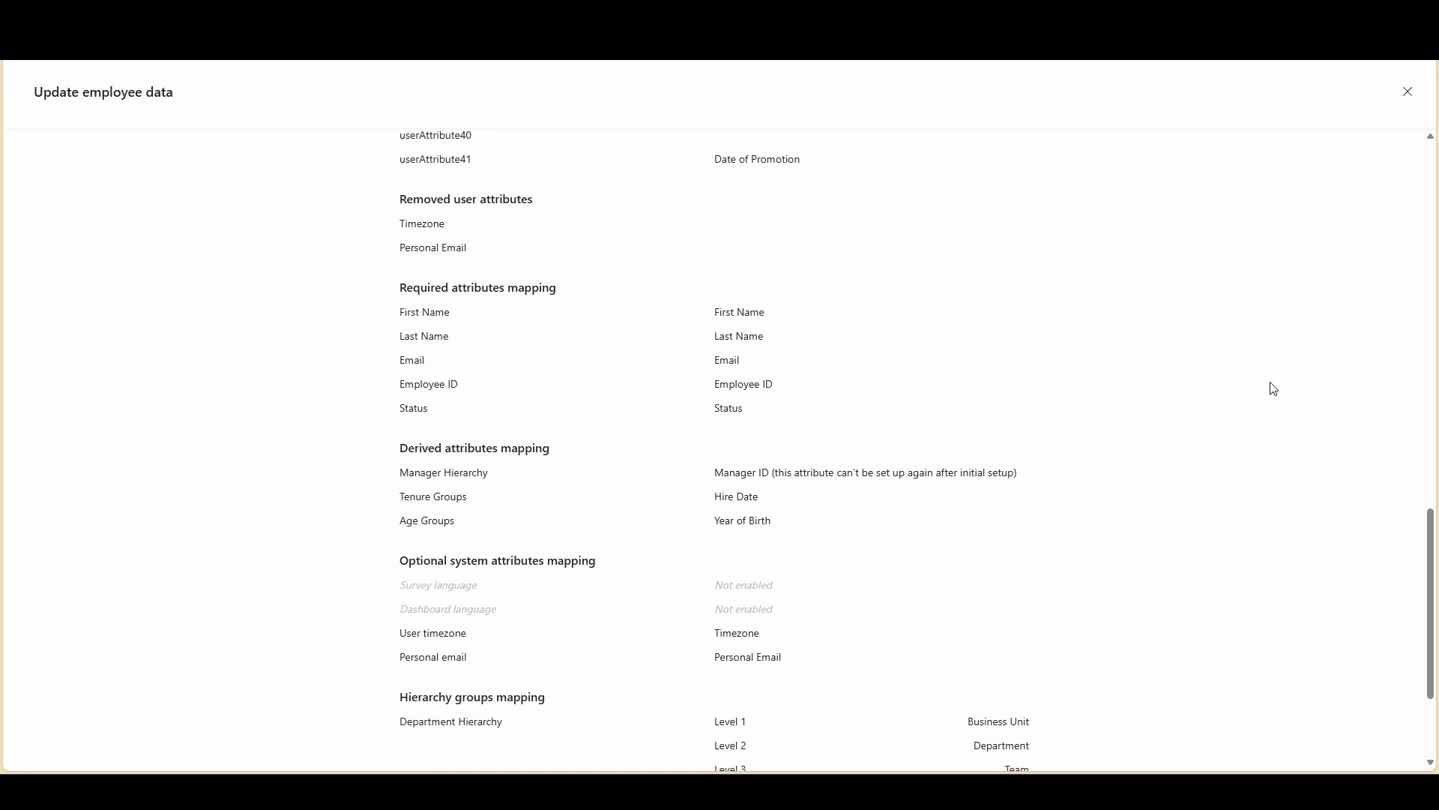
drag(1433, 532, 1391, 552)
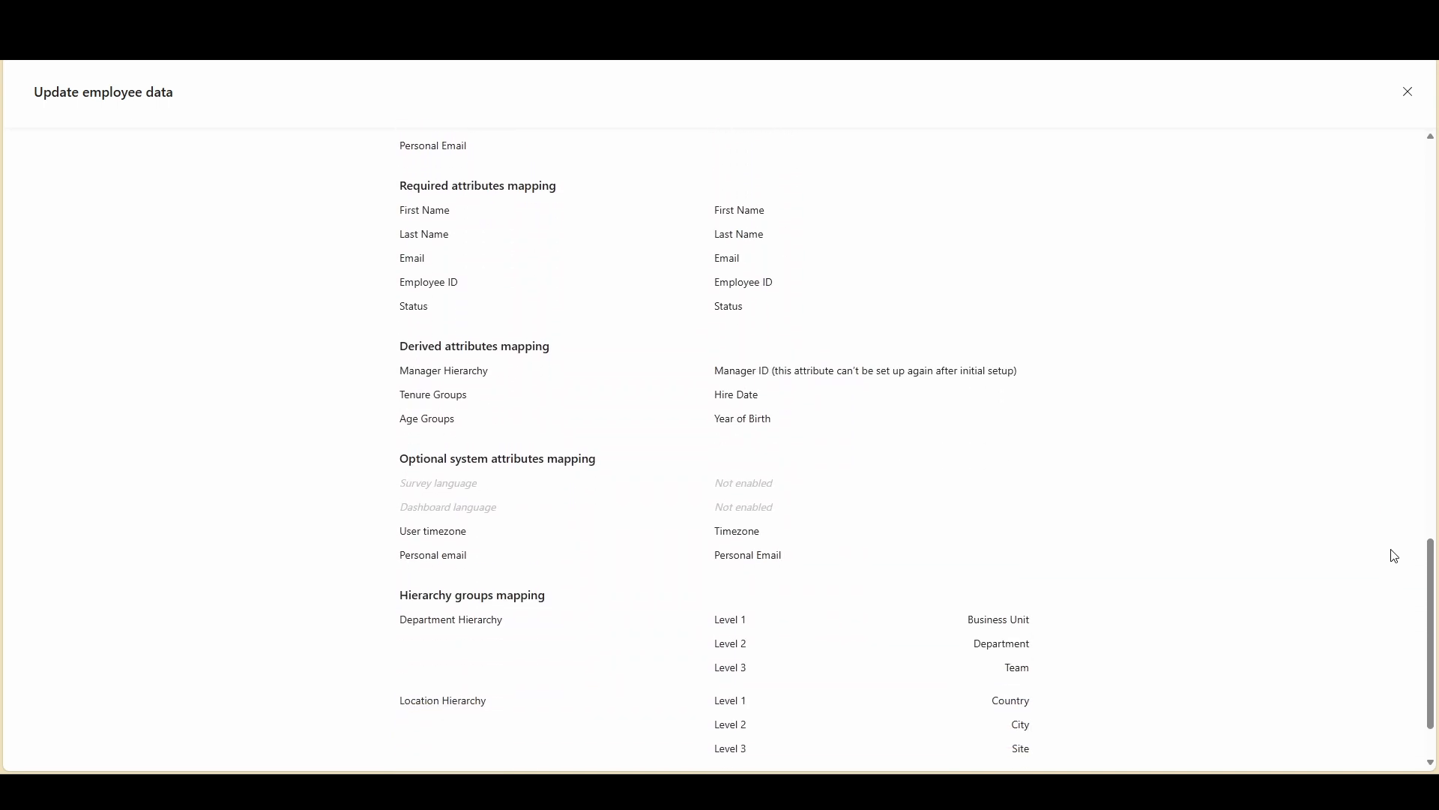
scroll(1329, 578, down, 1)
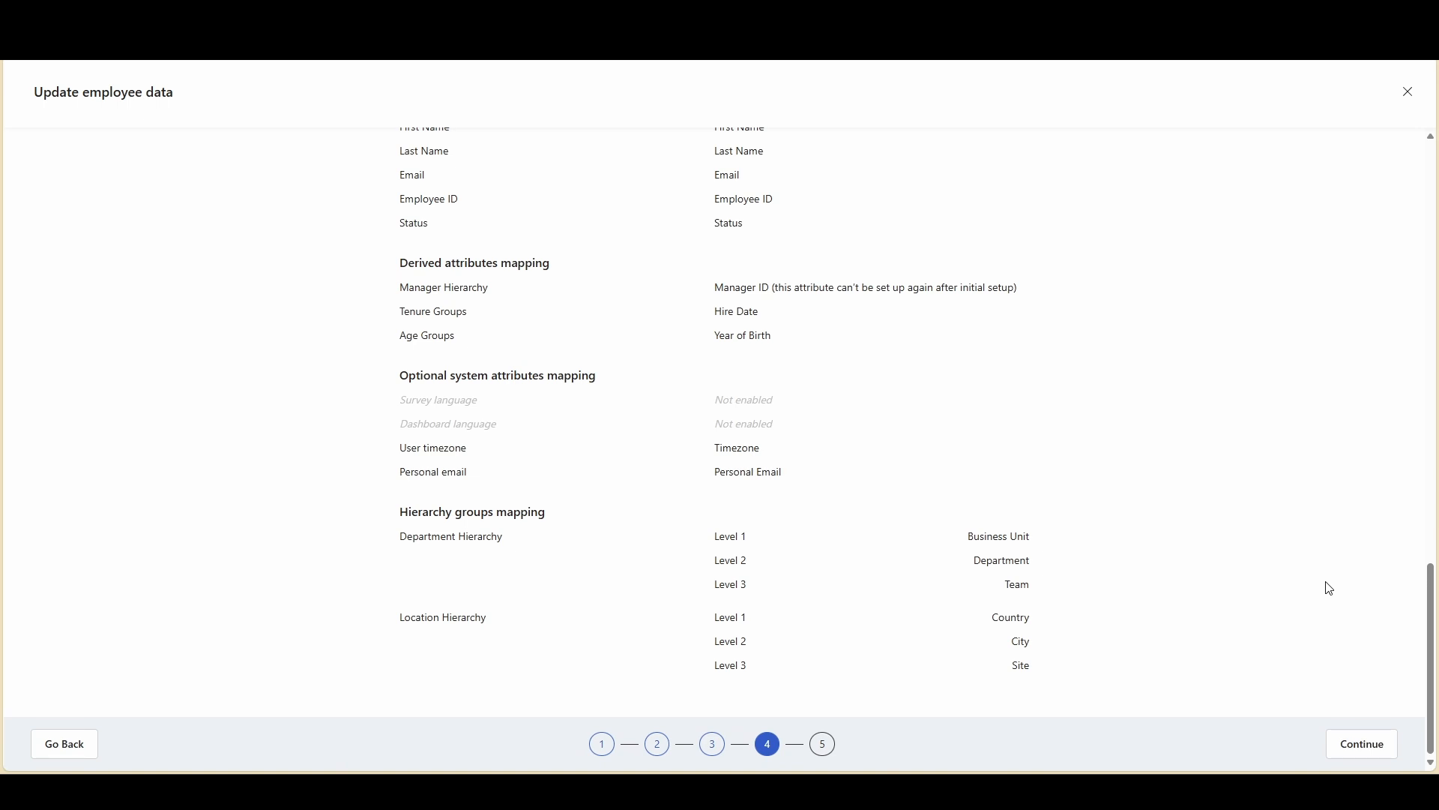
click(1363, 742)
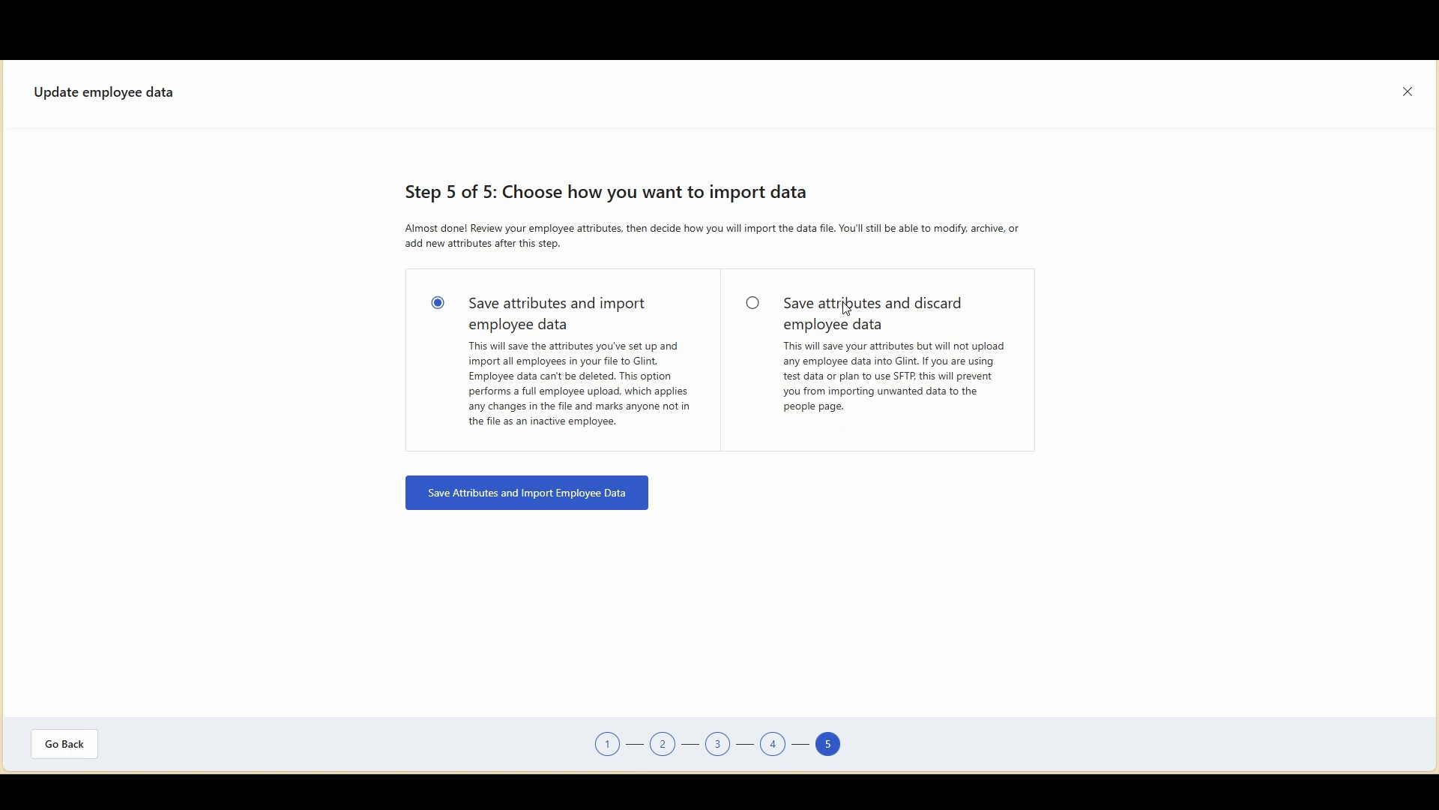
click(754, 303)
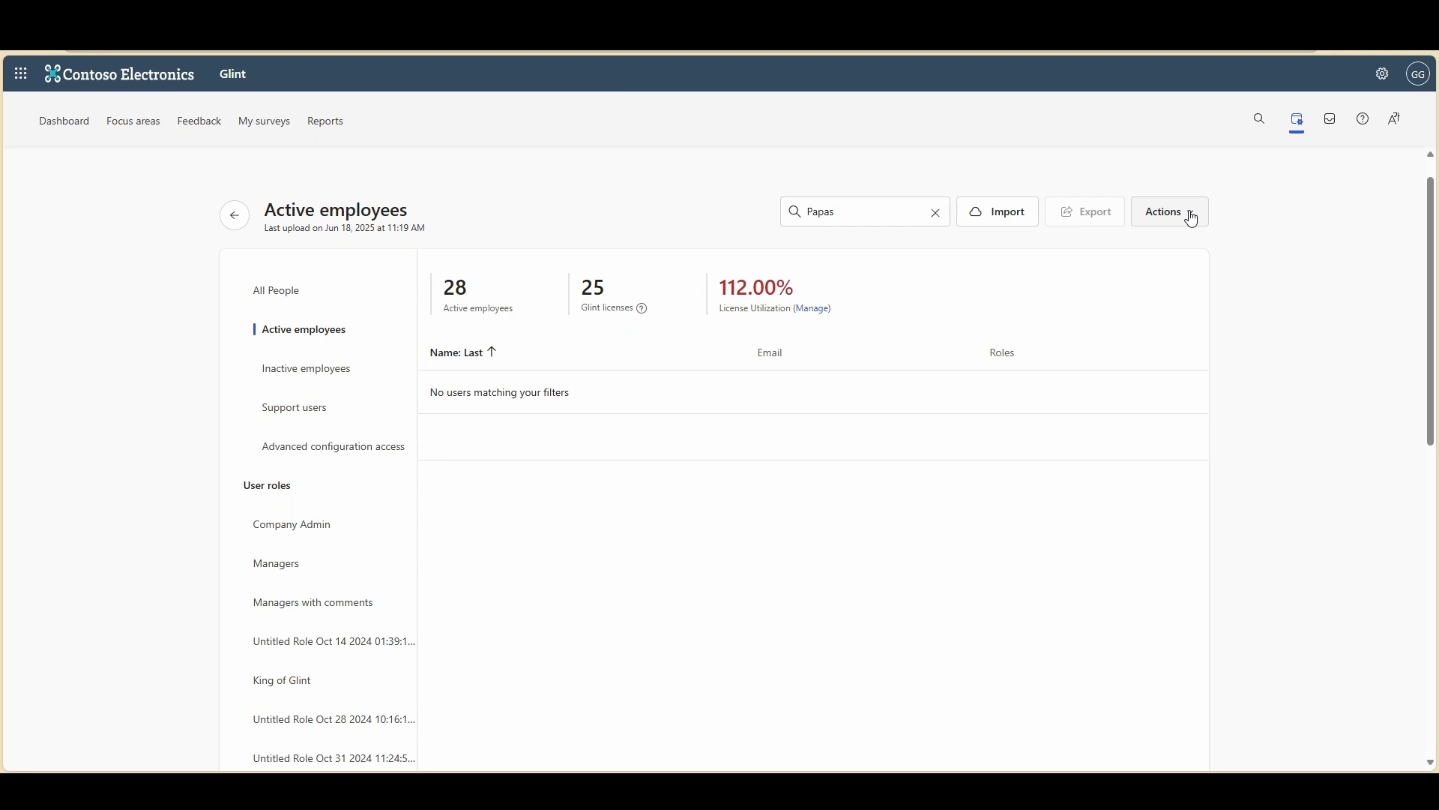
Open the user attributes management page and compare the similarly named Office and office attributes.
click(1193, 219)
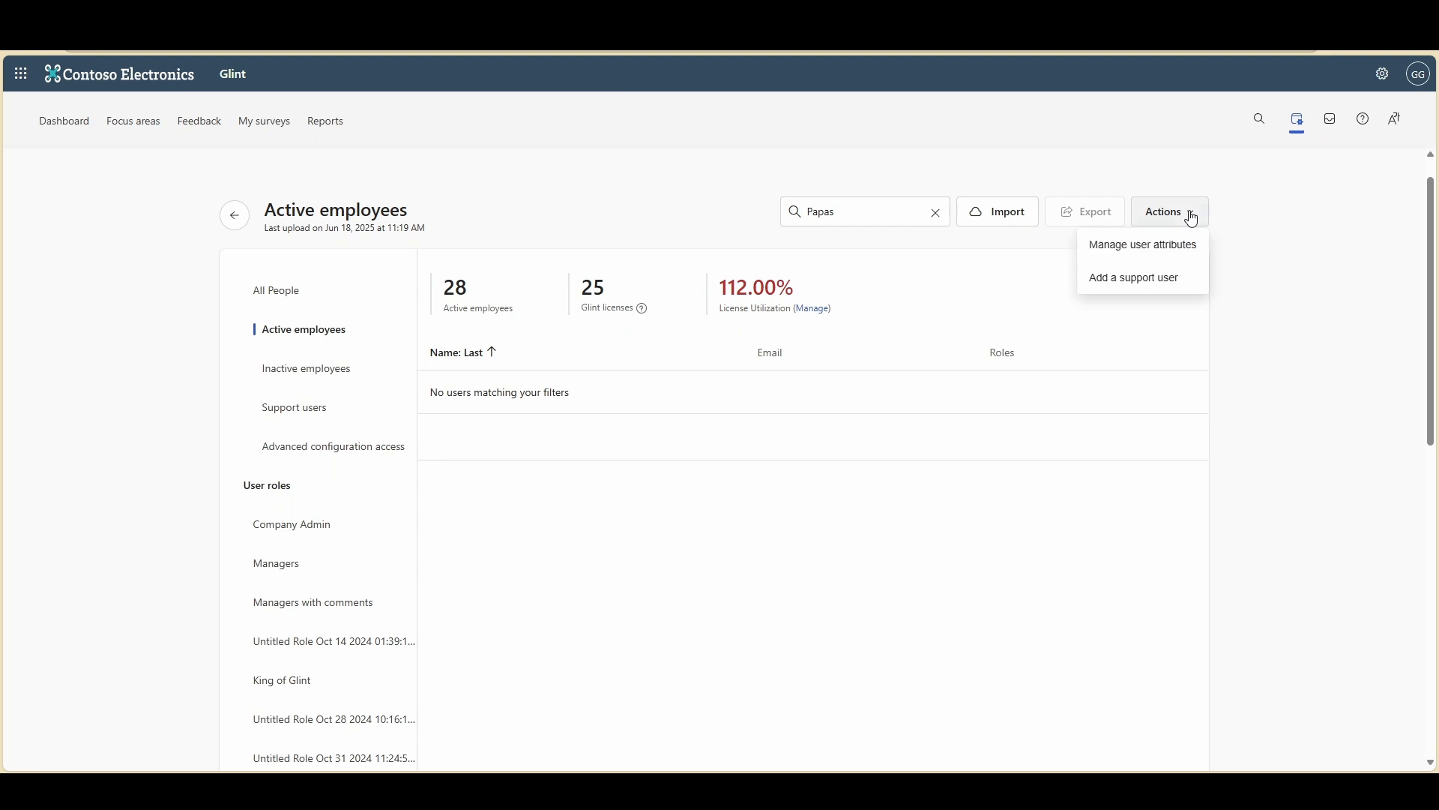
click(1187, 253)
drag(1424, 171, 1435, 393)
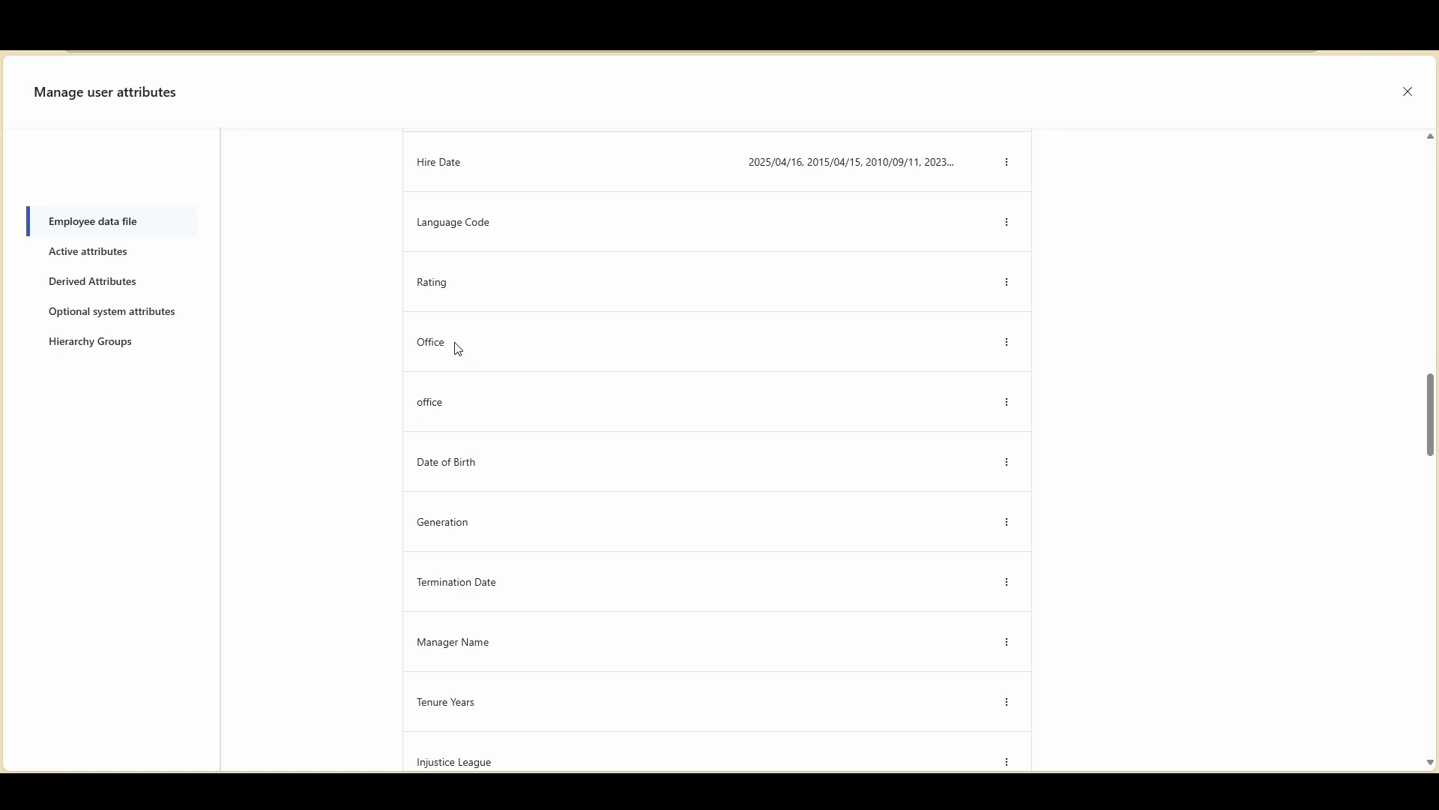
drag(458, 349, 412, 342)
drag(447, 405, 413, 404)
click(536, 407)
drag(448, 348, 416, 344)
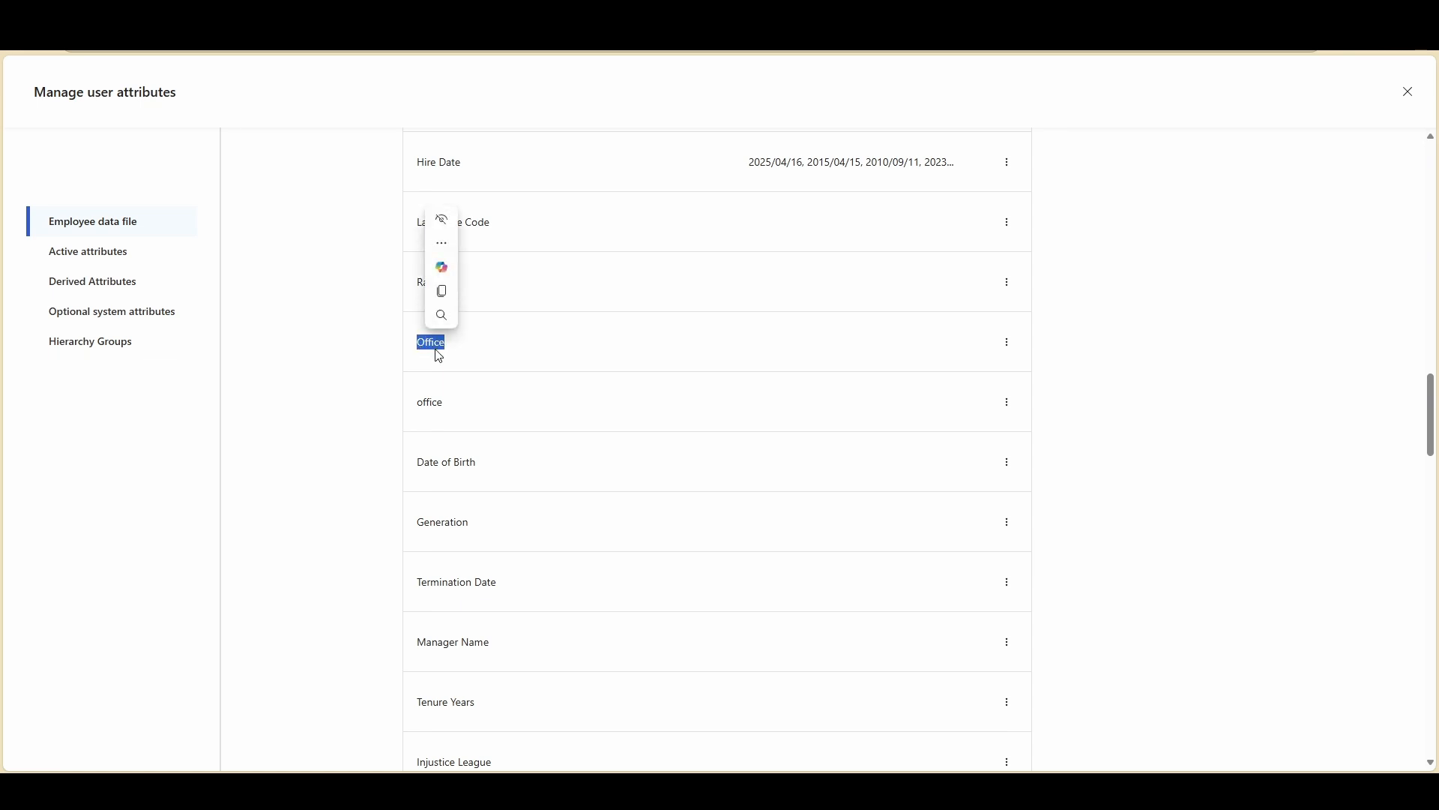
drag(443, 389, 418, 407)
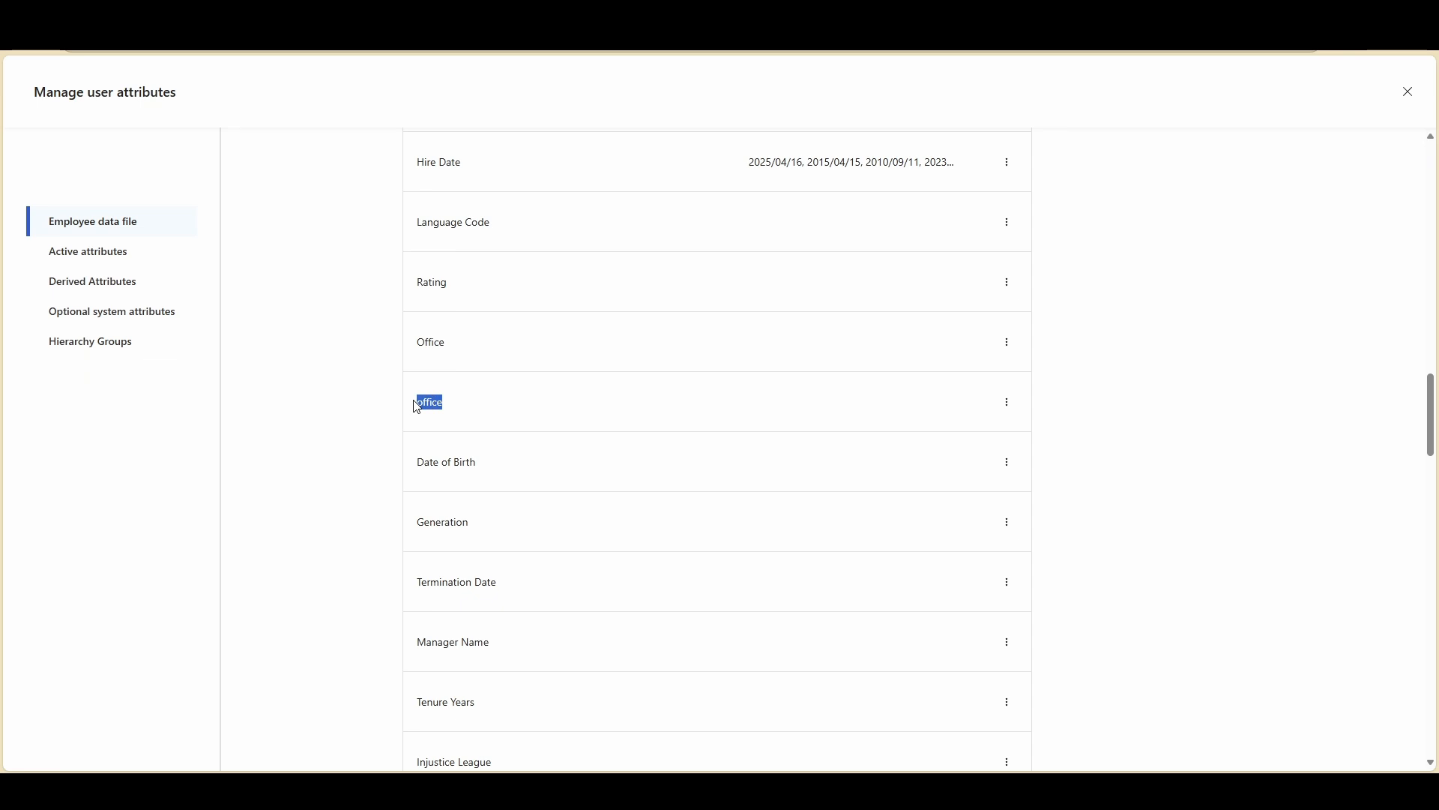
click(493, 411)
Try to rename the lowercase office attribute as Office and save the change.
click(1008, 405)
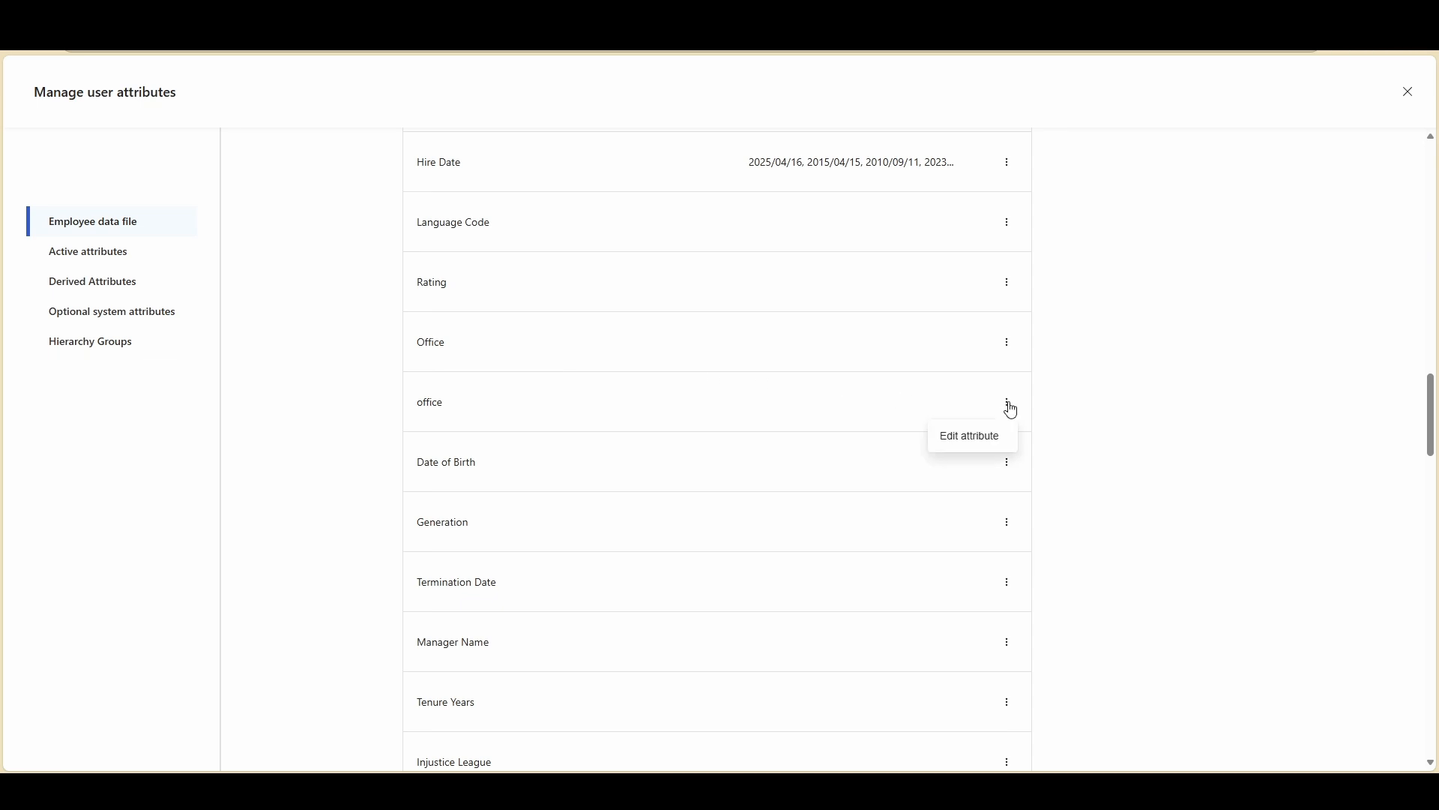
click(976, 436)
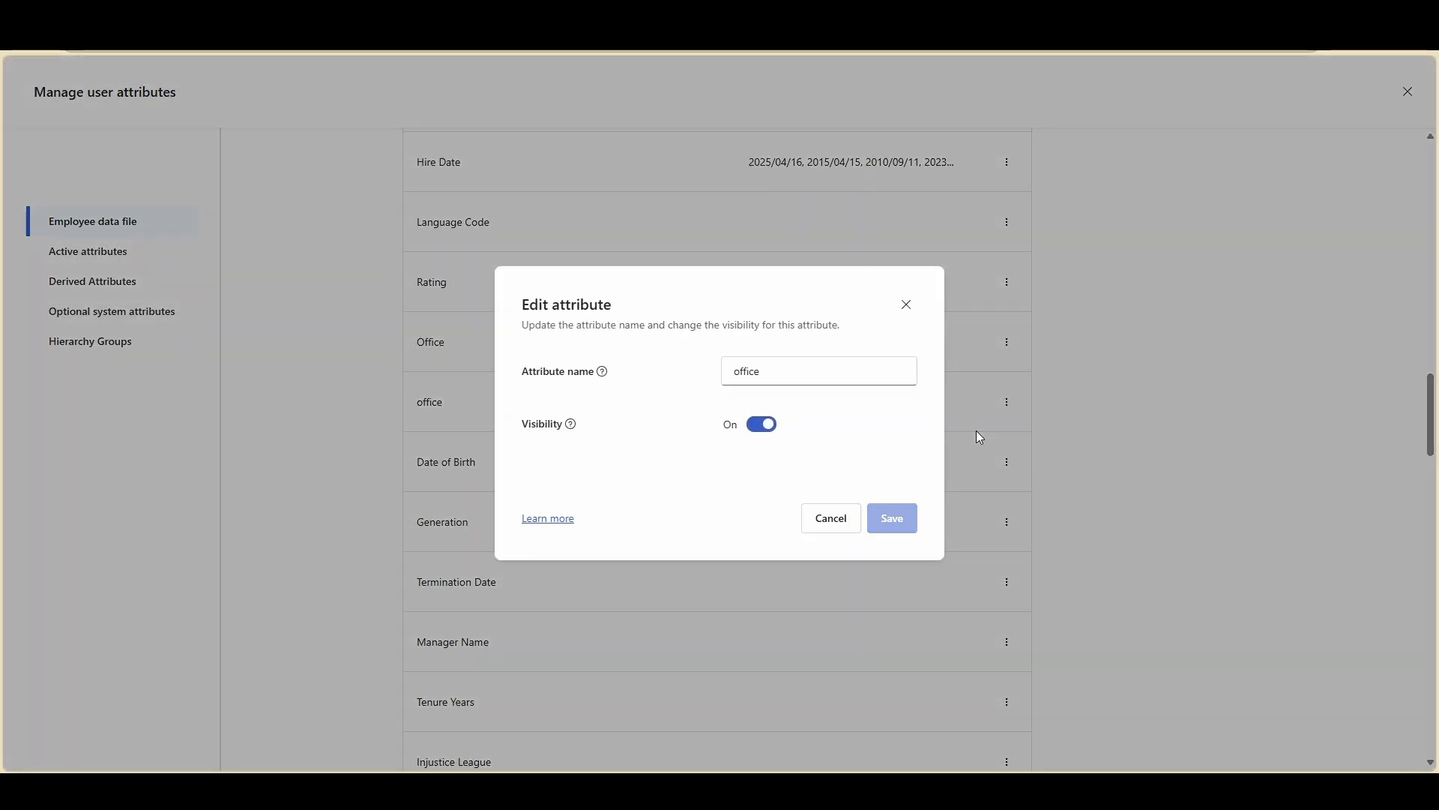
click(742, 370)
key(BackSpace)
text(O)
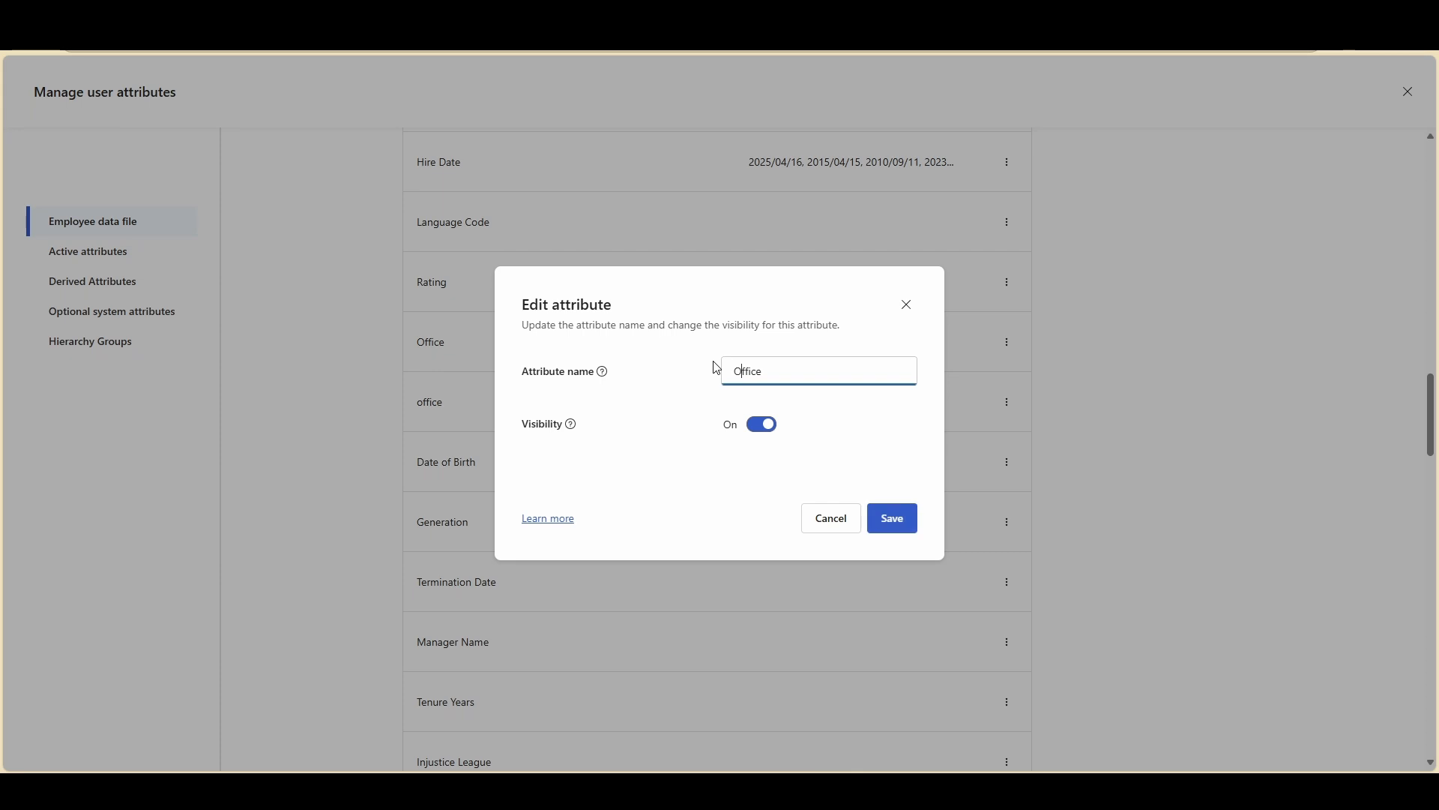
click(911, 524)
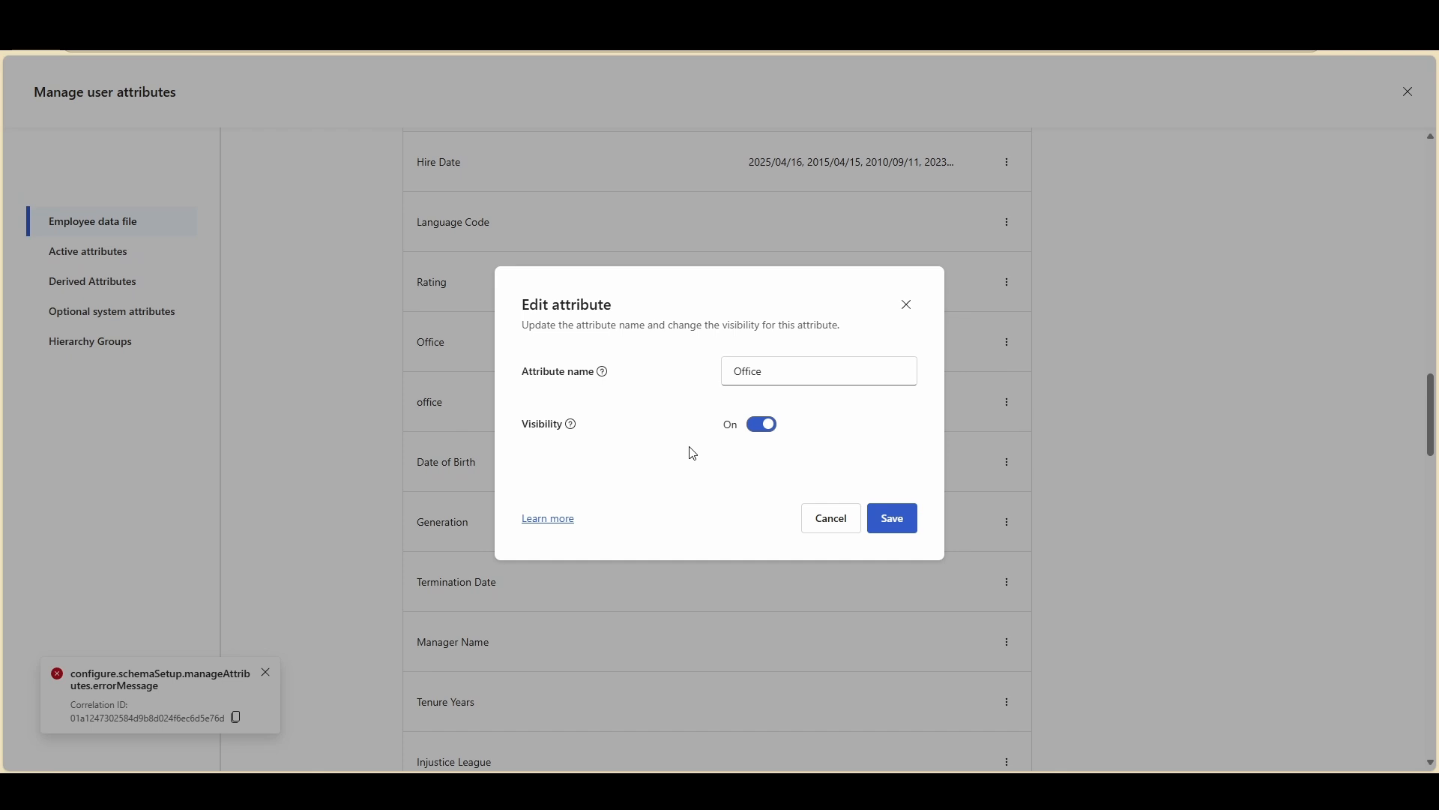
Change the attribute name to Office Duplicate and save it.
click(780, 372)
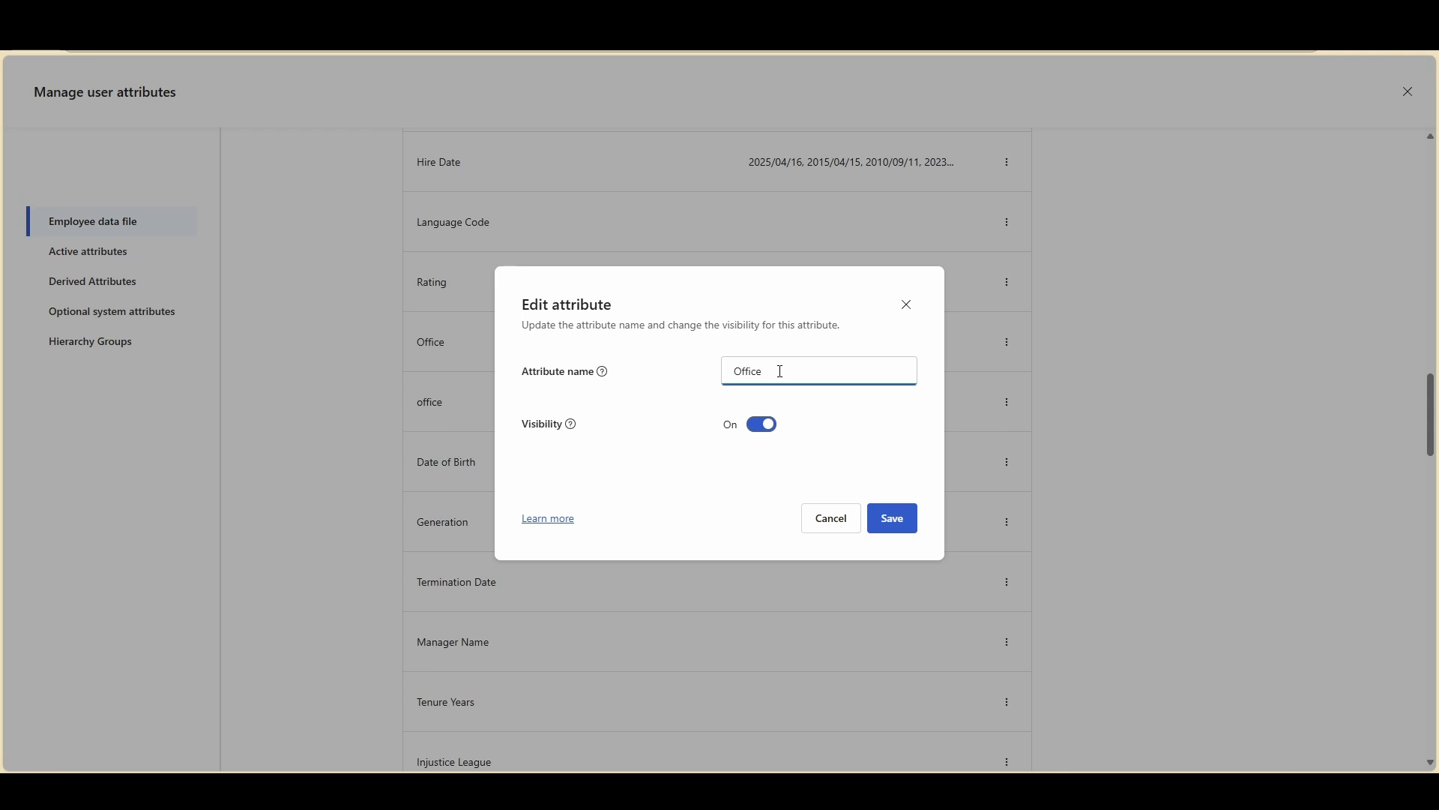
text(D)
key(BackSpace)
text(uplicate)
click(882, 518)
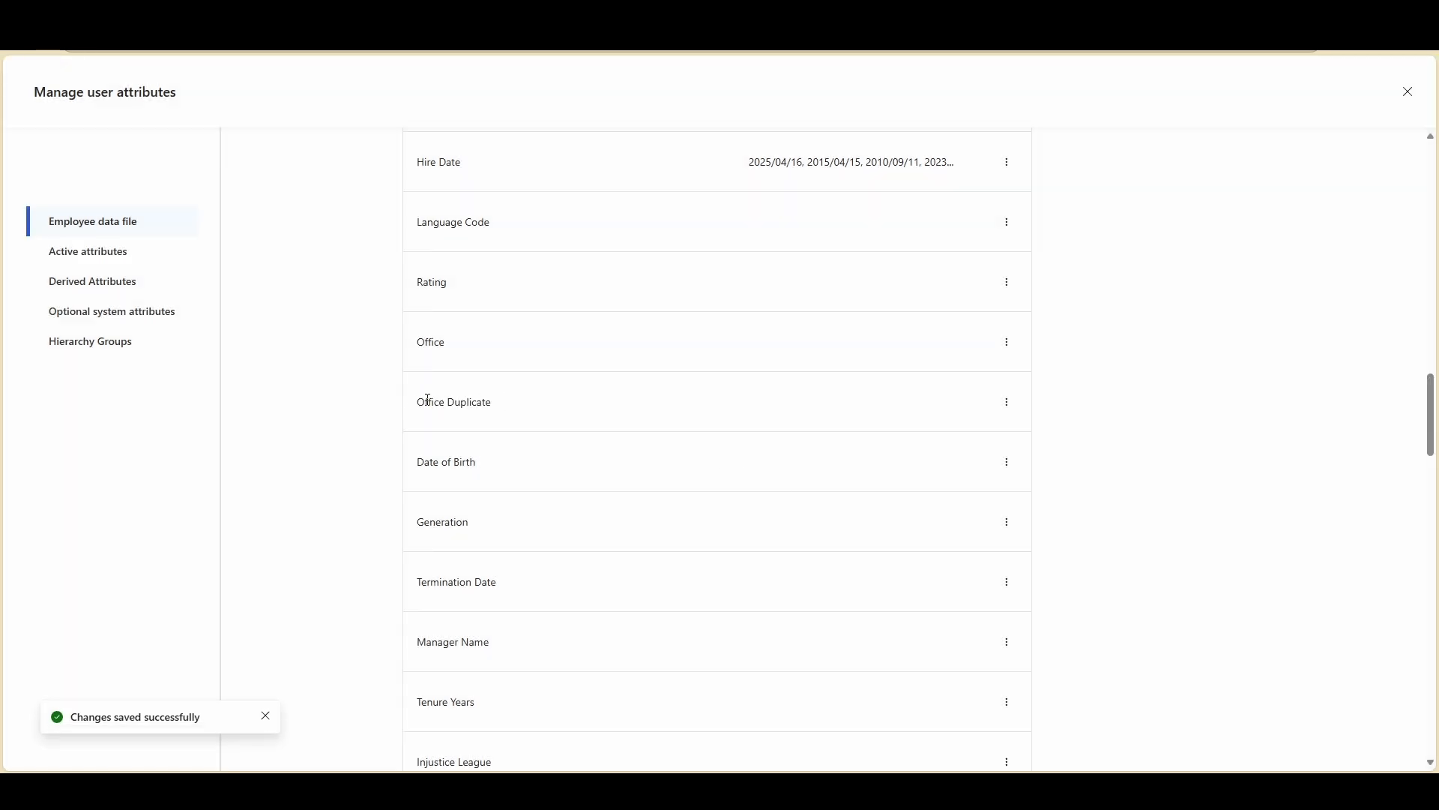
Rename the Office Duplicate attribute as ZZOffice and save the change.
click(1006, 403)
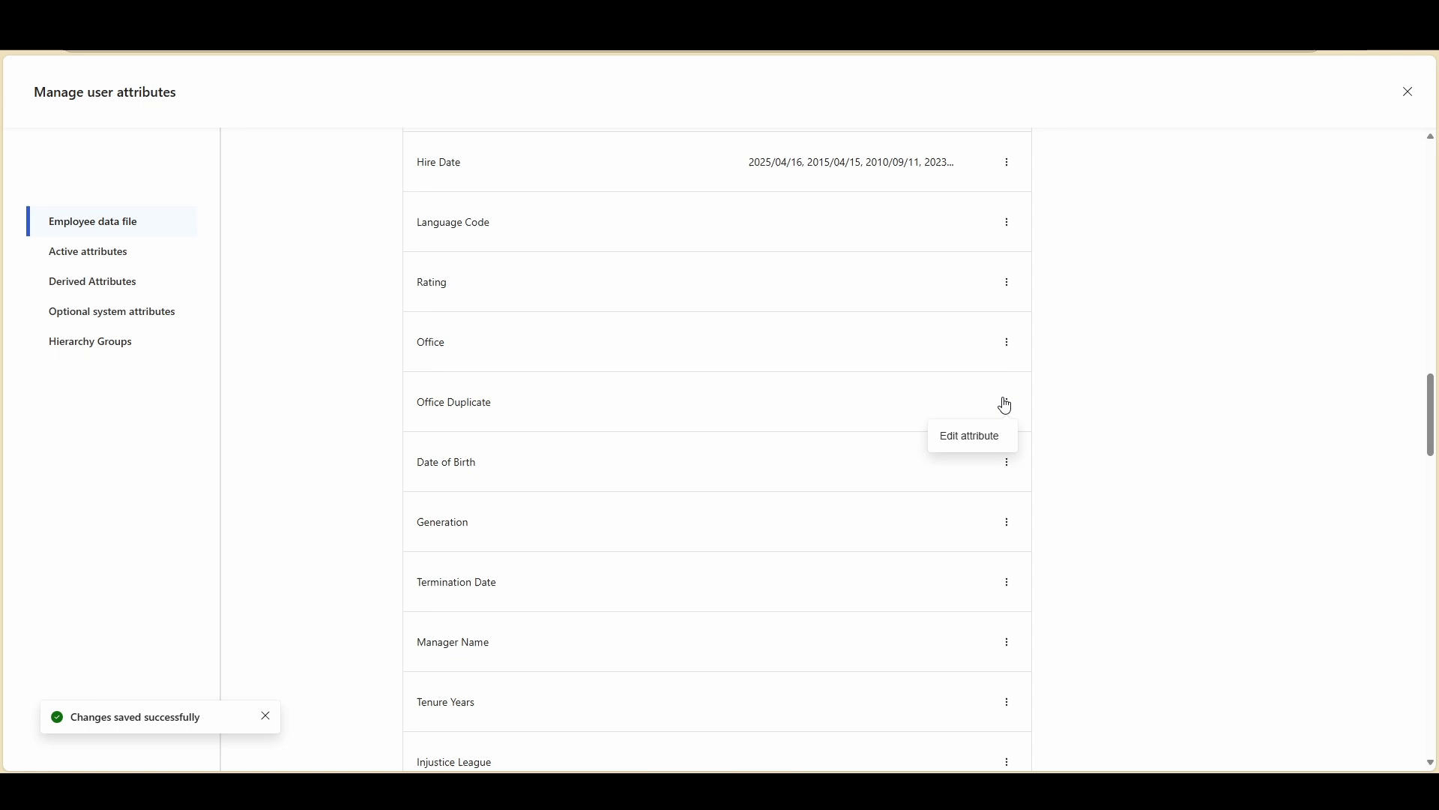
click(987, 439)
click(829, 371)
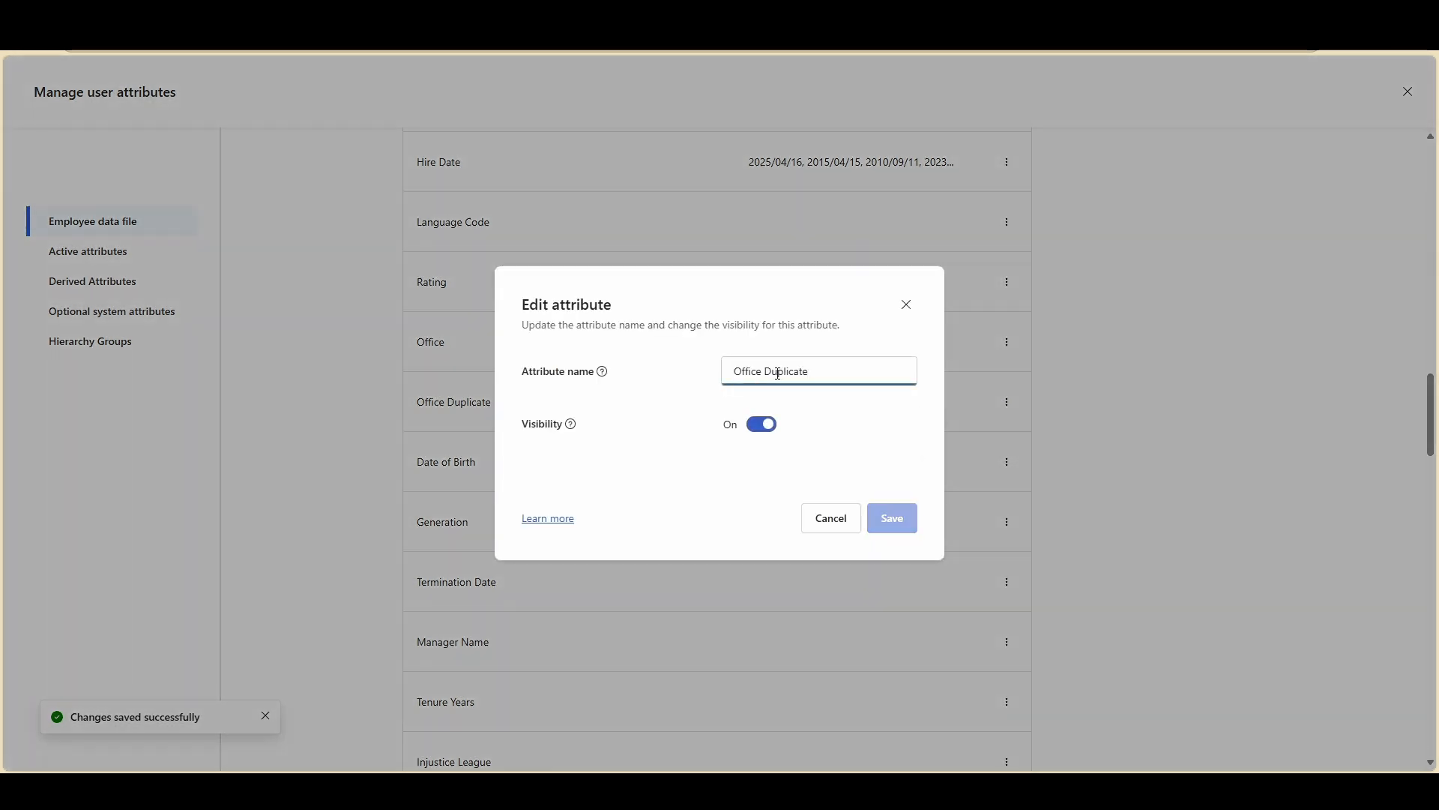
key(BackSpace)
key(BackSpace)
key(BackSpace)
key(BackSpace)
key(BackSpace)
key(BackSpace)
key(BackSpace)
key(BackSpace)
key(BackSpace)
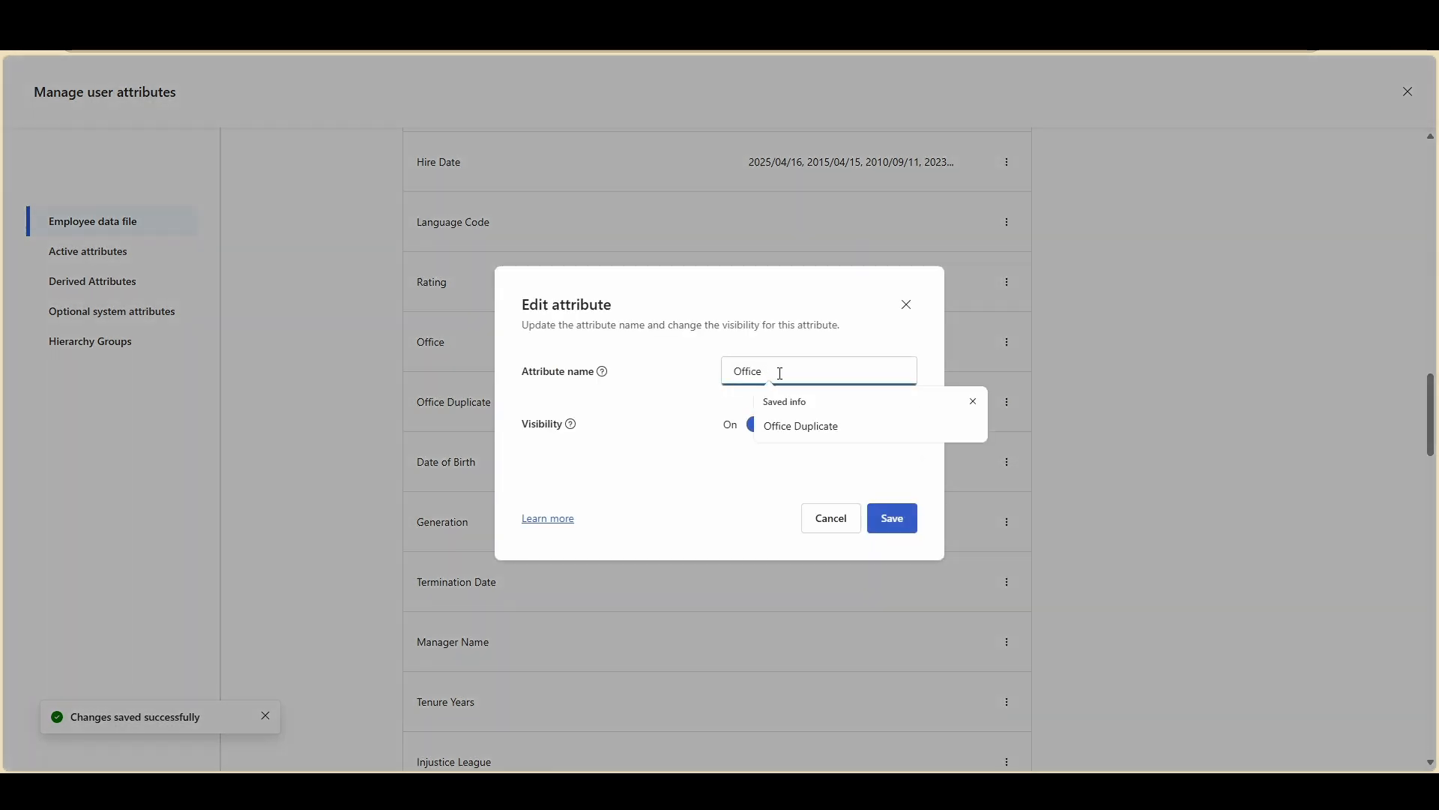
key(BackSpace)
click(734, 370)
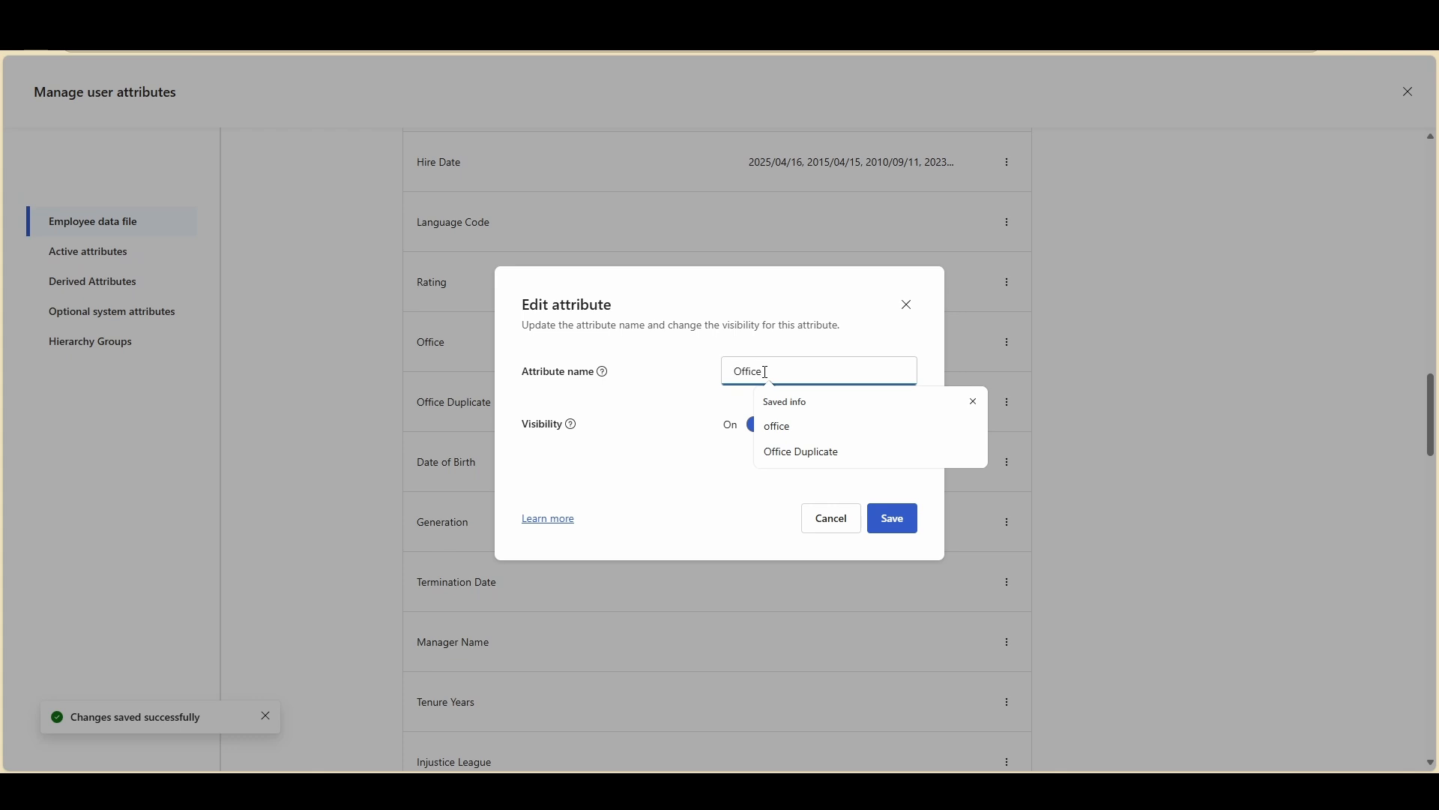
text(ZZ)
click(900, 517)
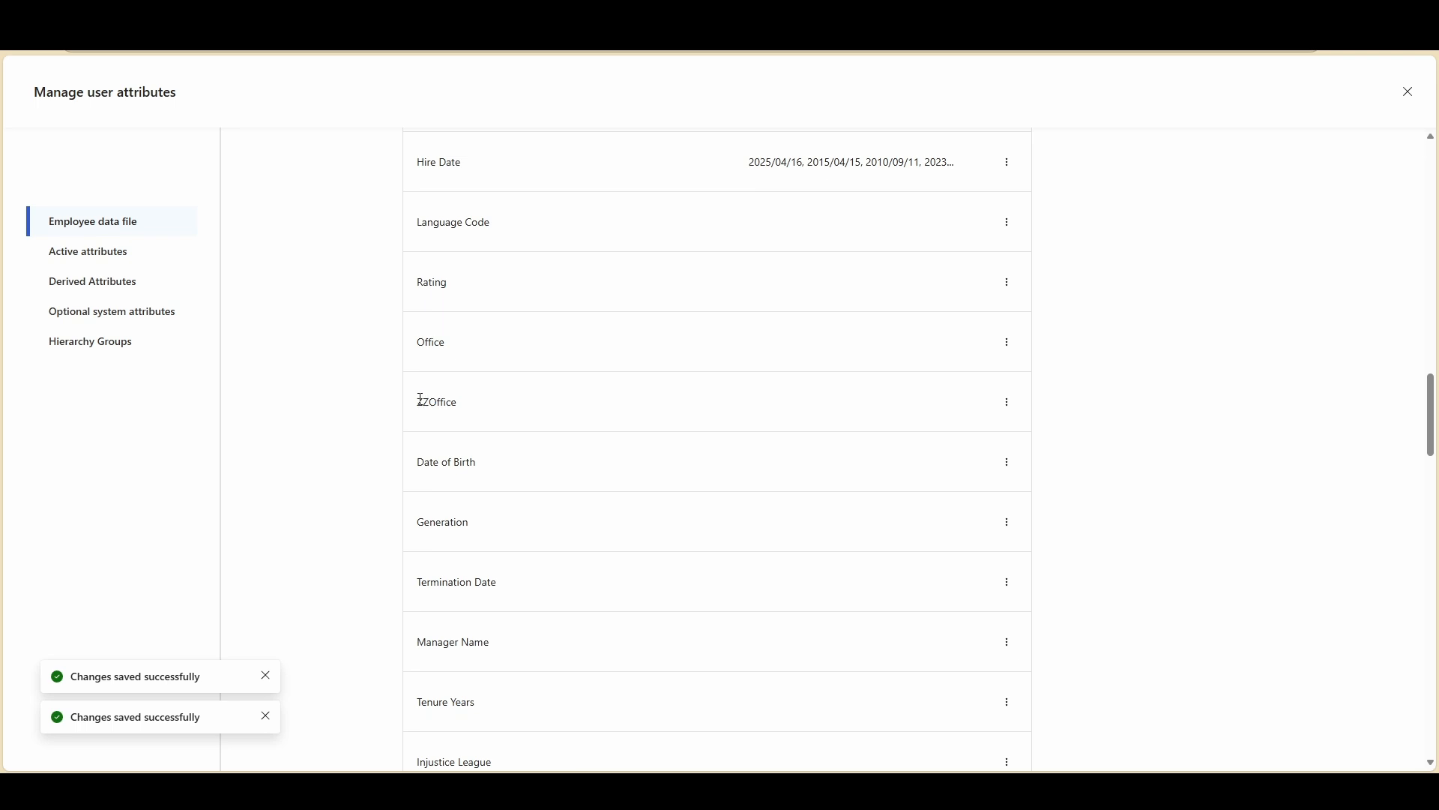
Check which actions are available for the ZZOffice attribute and inspect its name for stray spaces.
click(1005, 403)
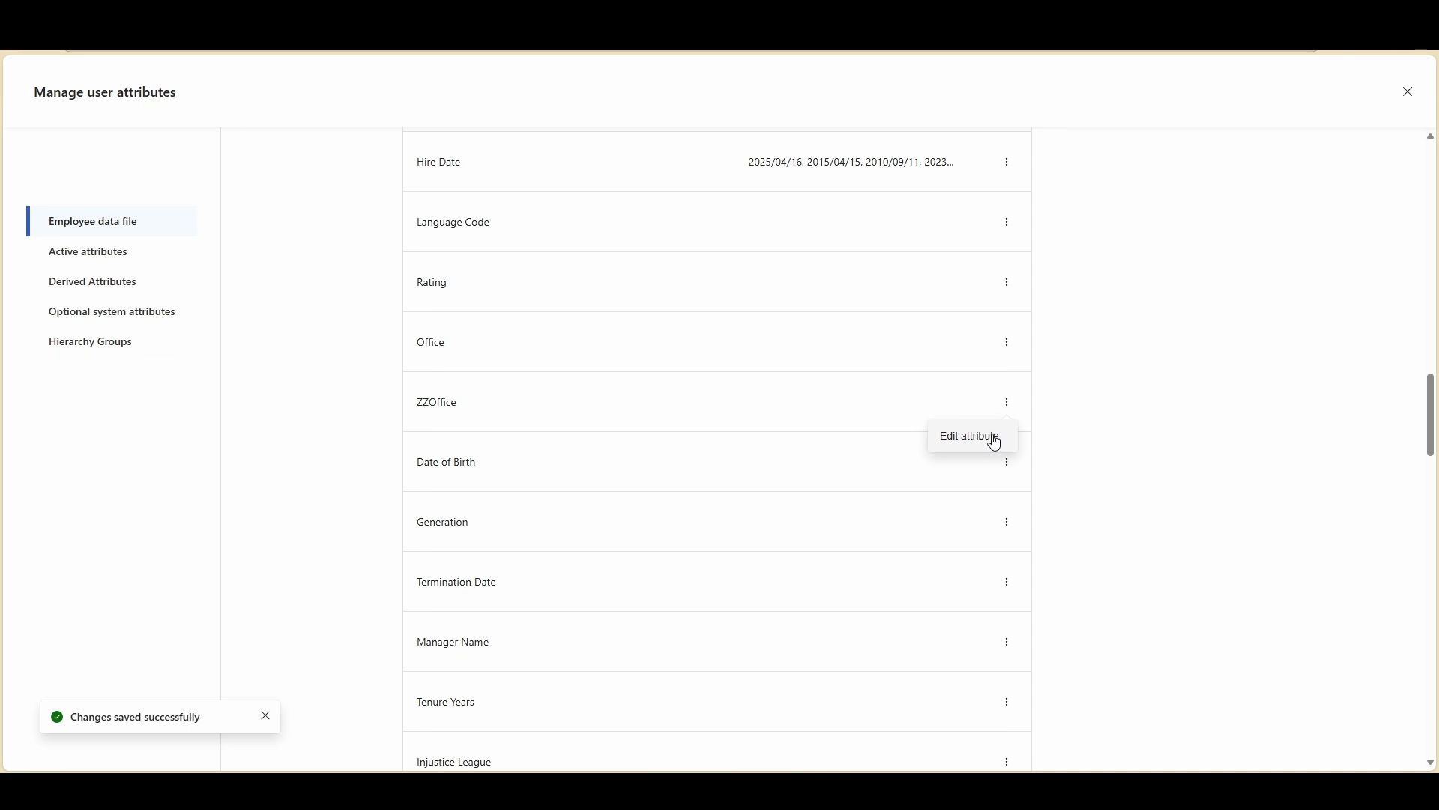
click(472, 407)
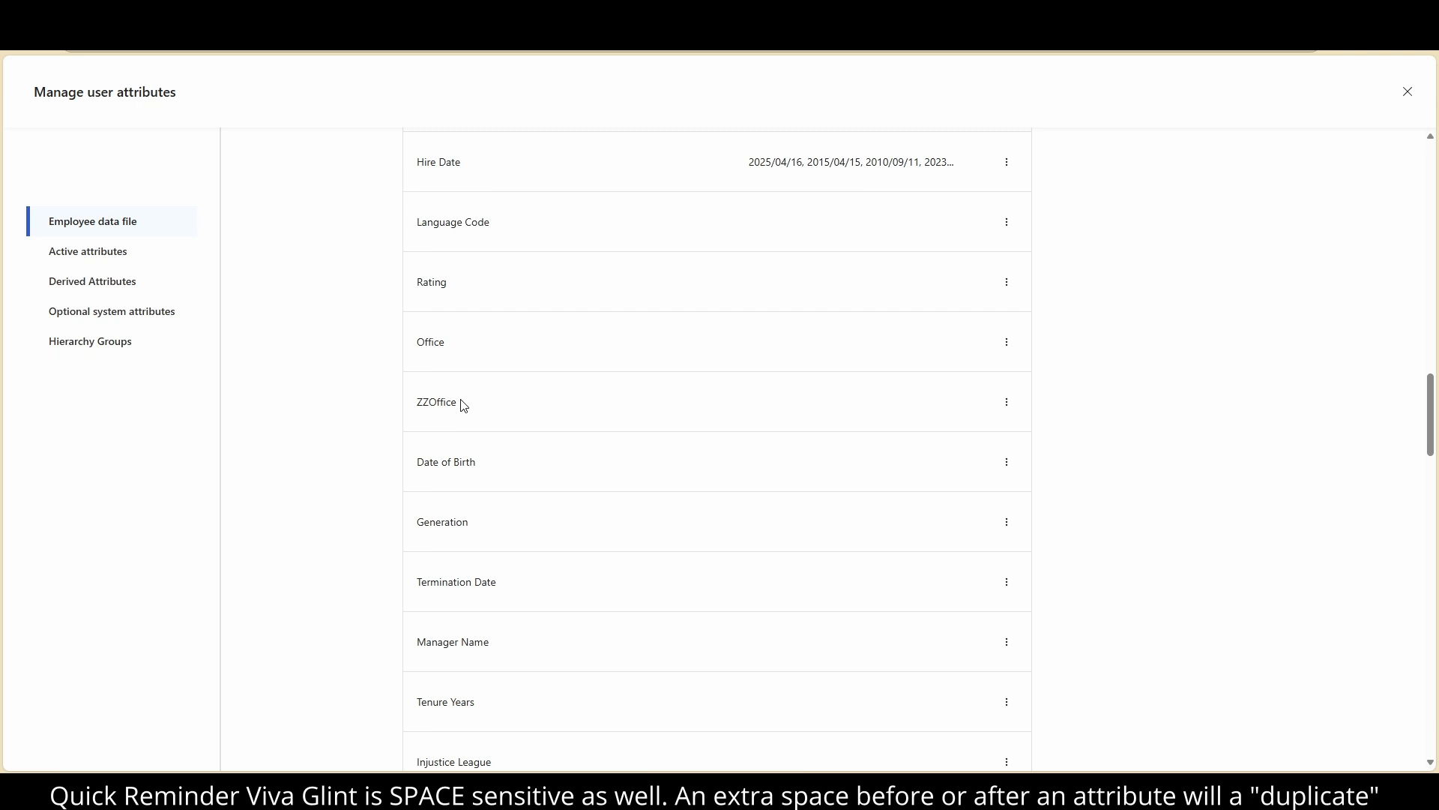
drag(464, 406, 416, 406)
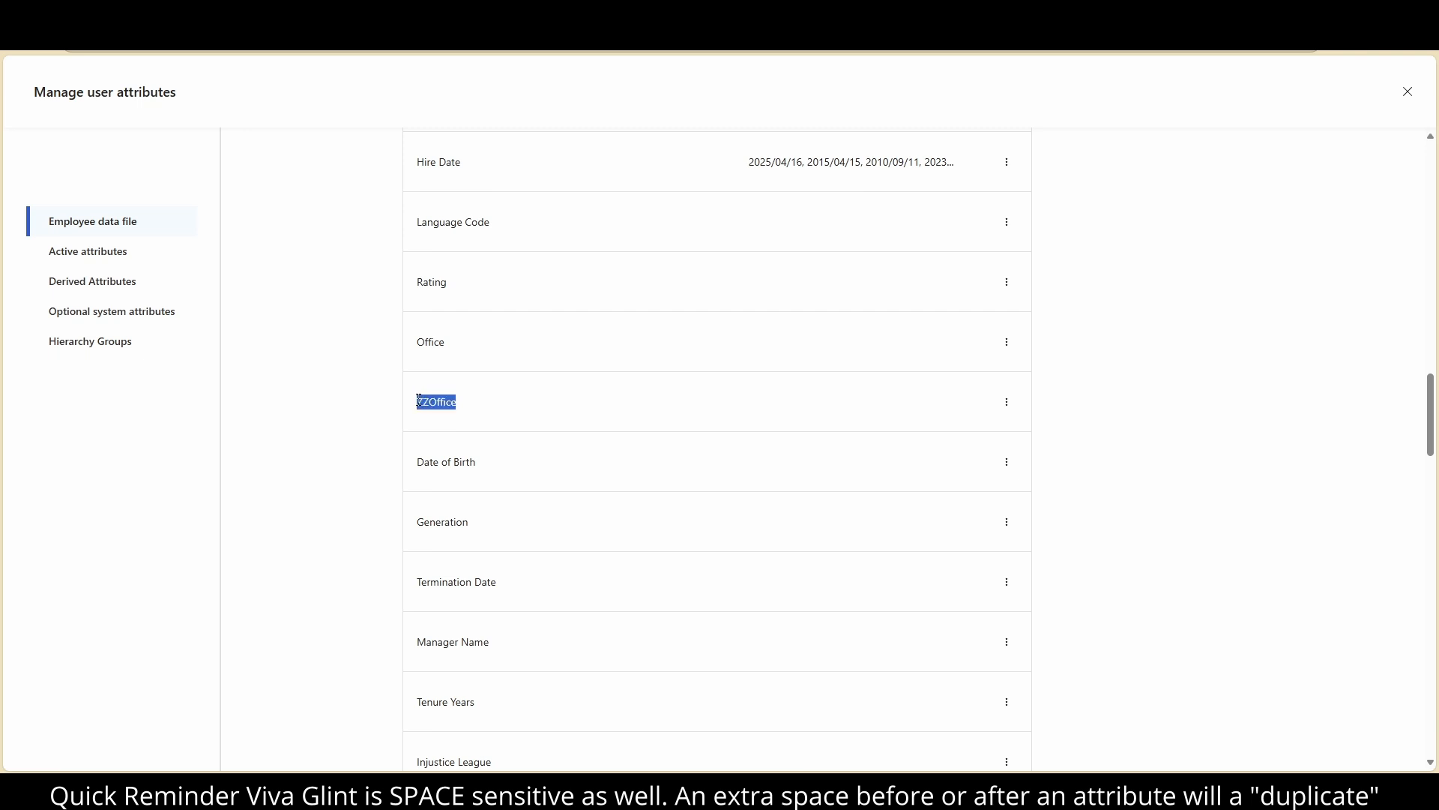
click(478, 407)
drag(472, 406, 416, 405)
click(484, 409)
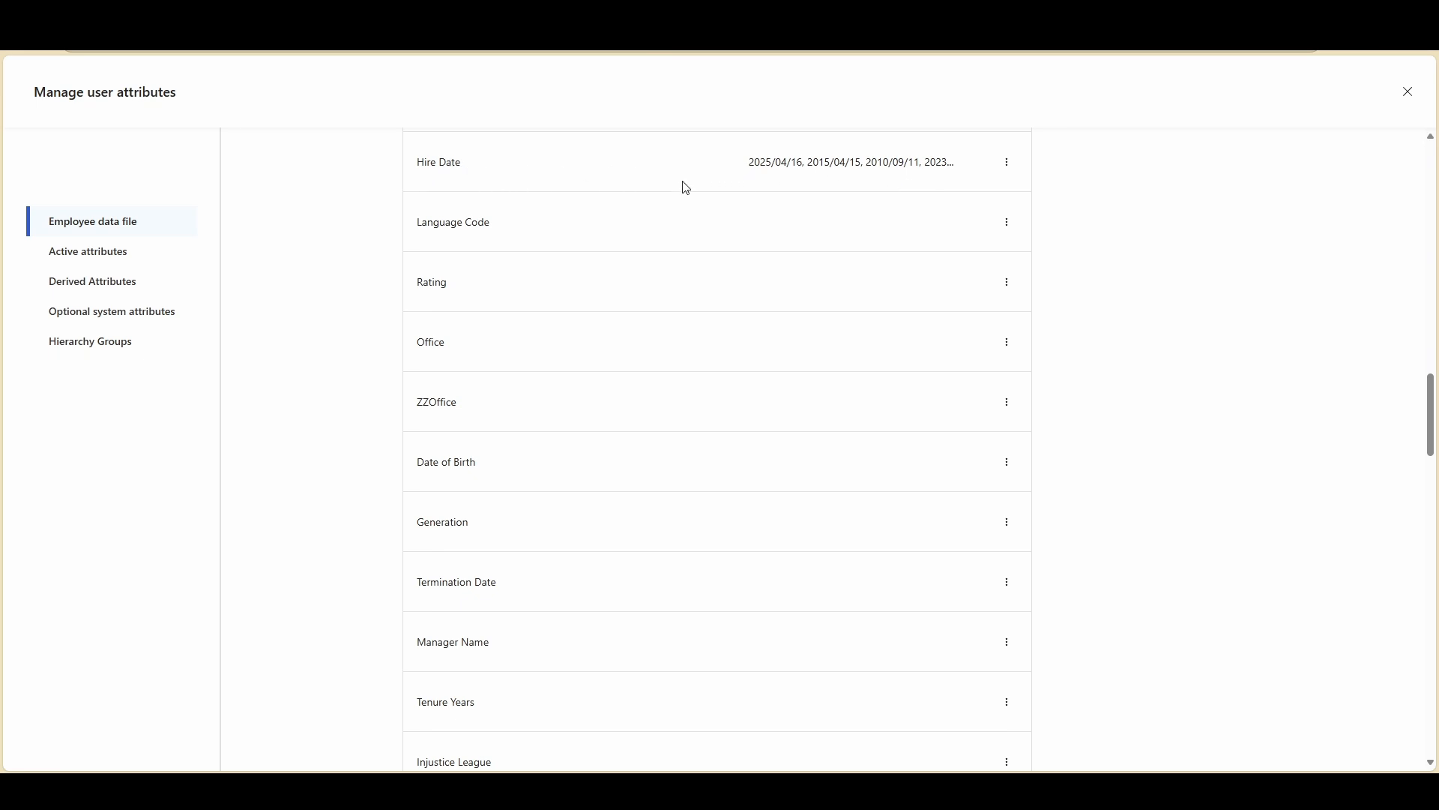
Examine the sample date values of the Hire Date attribute and the Termination Date entry in the attribute list.
drag(749, 164, 802, 162)
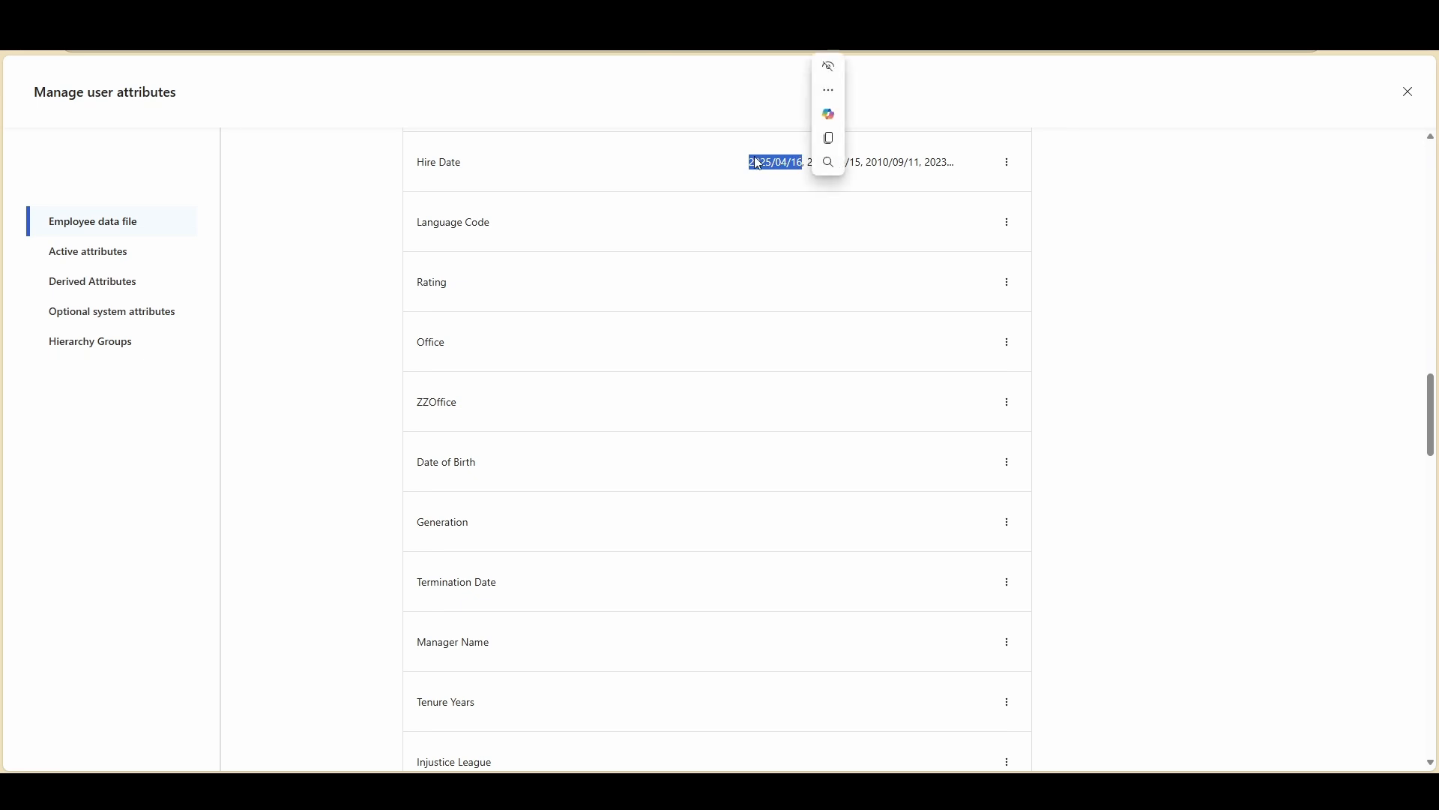
click(801, 167)
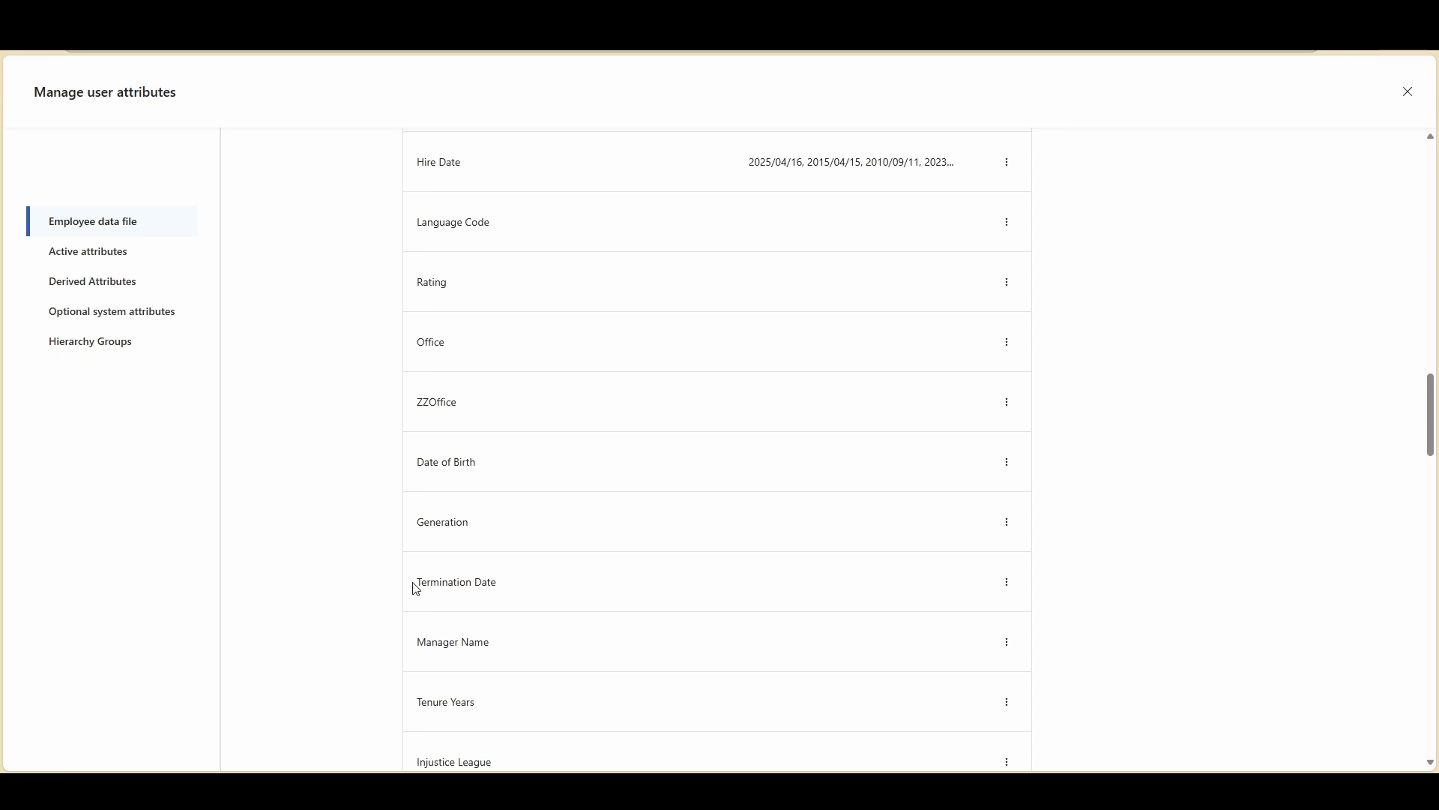
drag(411, 588, 527, 594)
click(547, 598)
Inspect the source fields offered for the Tenure Groups derived attribute, leaving Tenure Groups deselected.
scroll(1099, 530, down, 1)
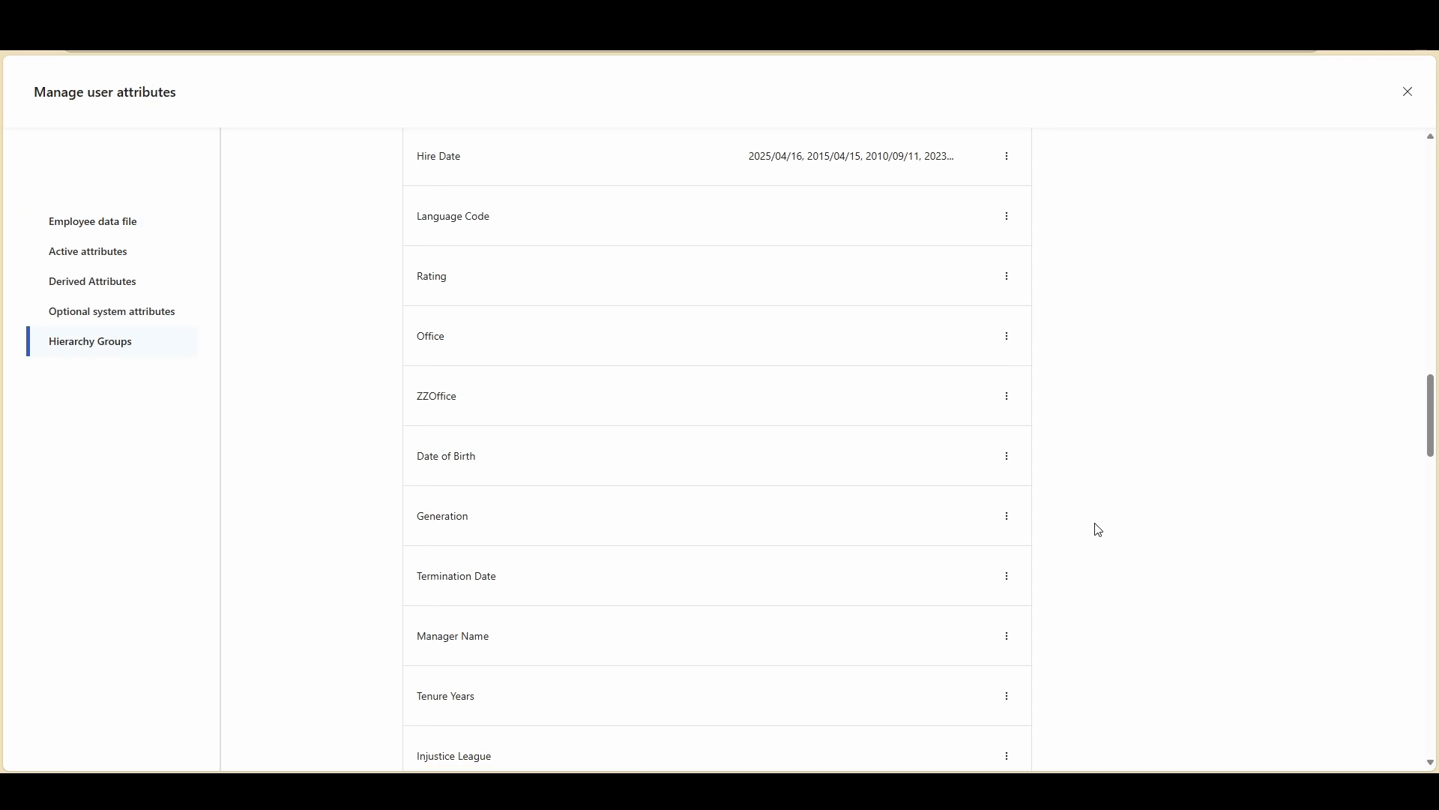
scroll(1098, 530, down, 10)
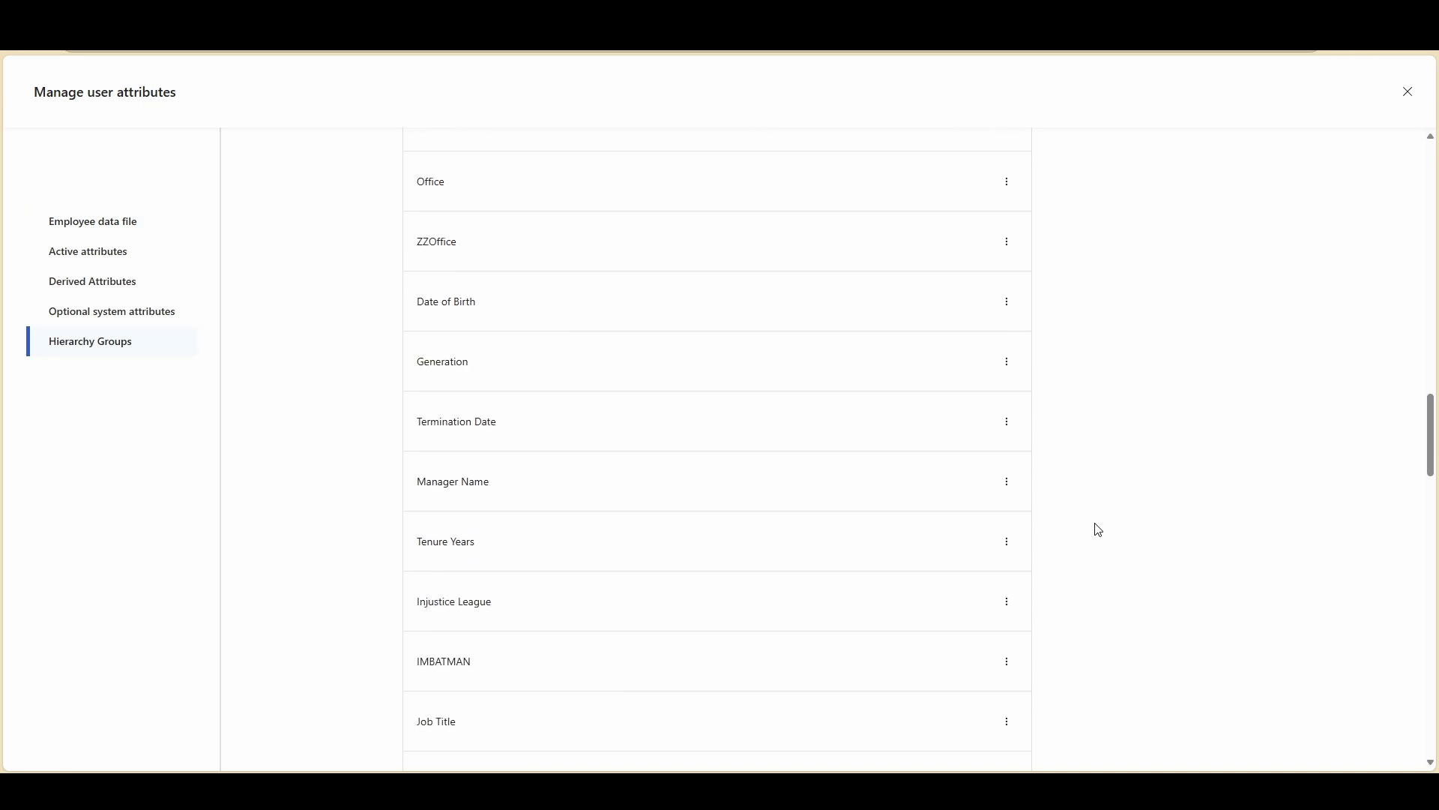
scroll(1098, 530, down, 2)
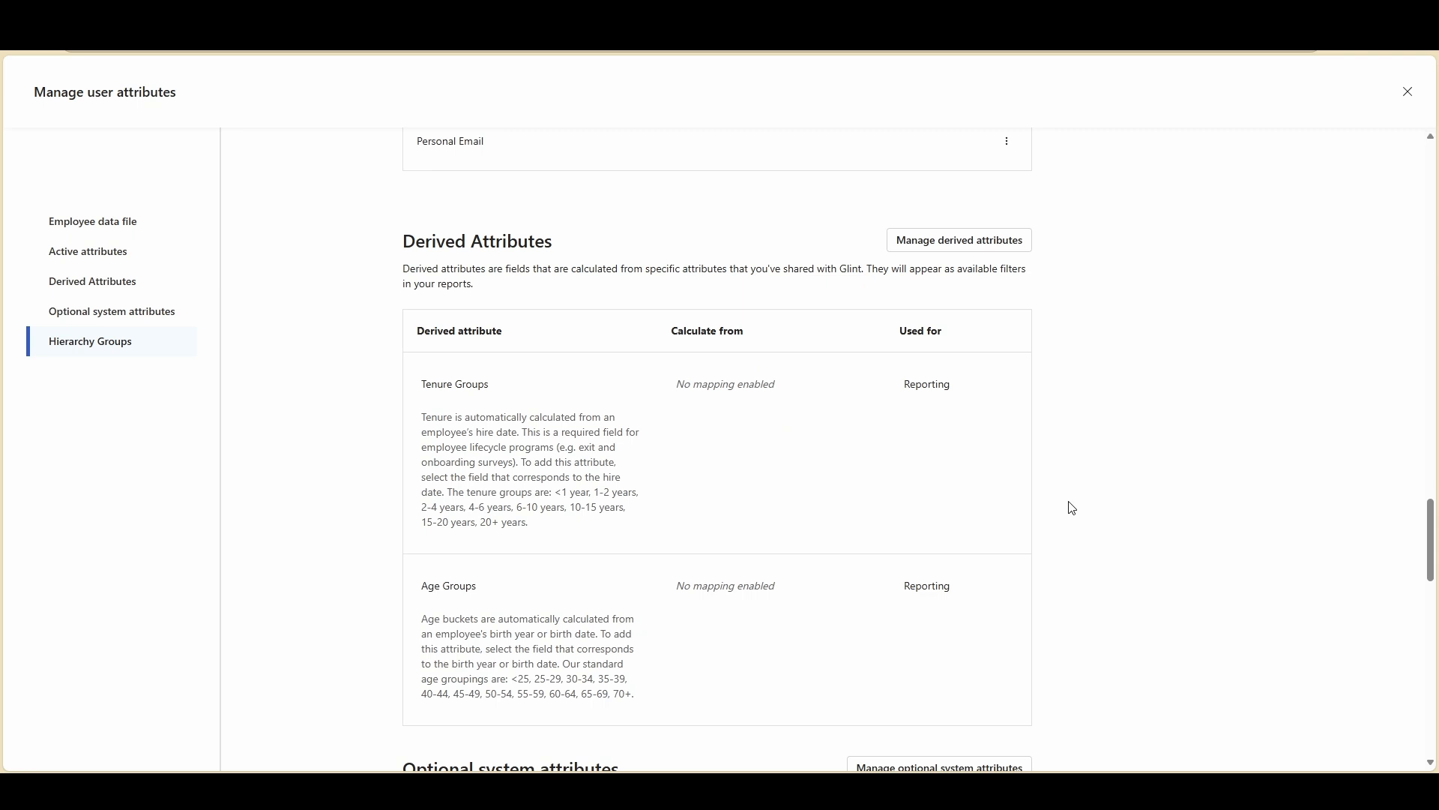
click(977, 241)
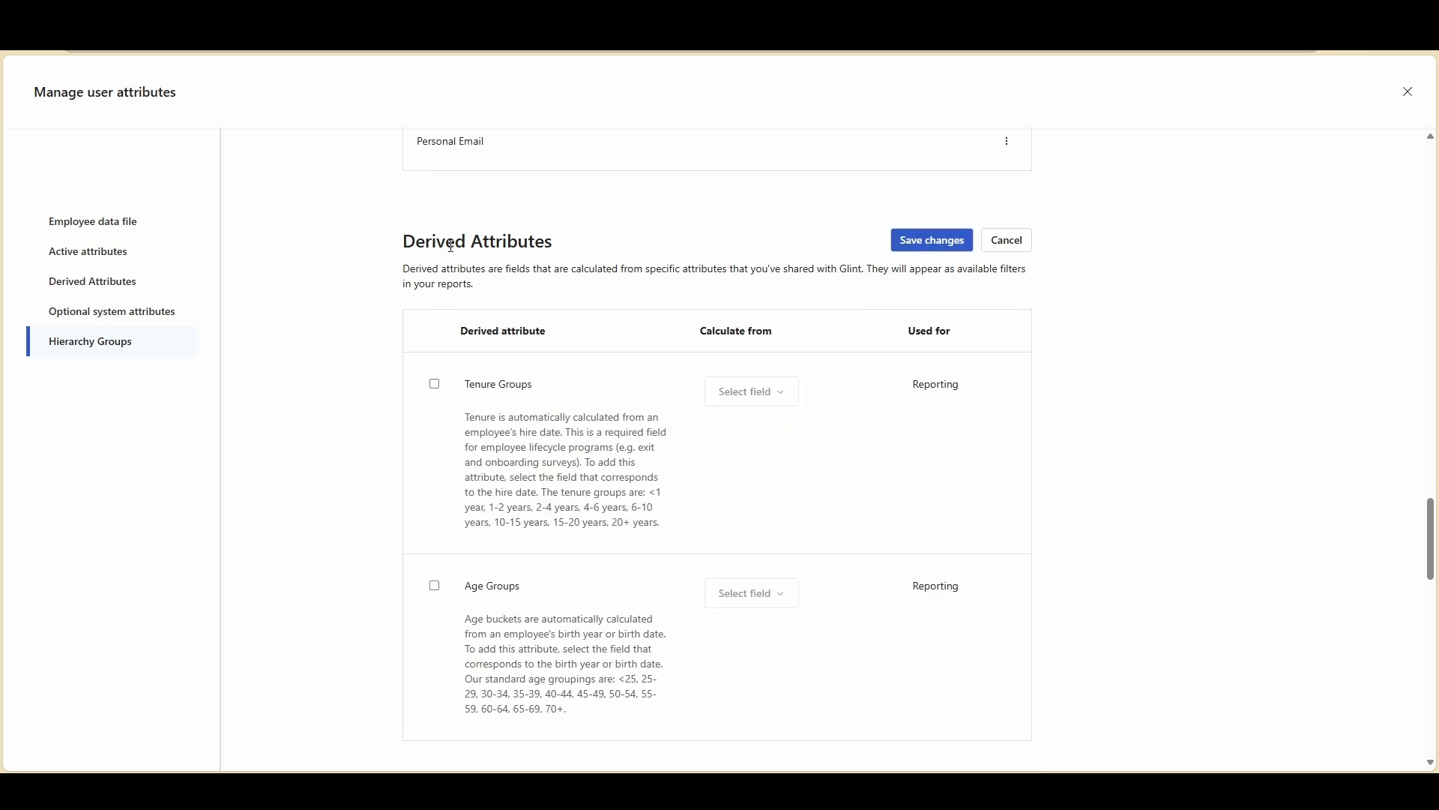
click(434, 384)
click(780, 393)
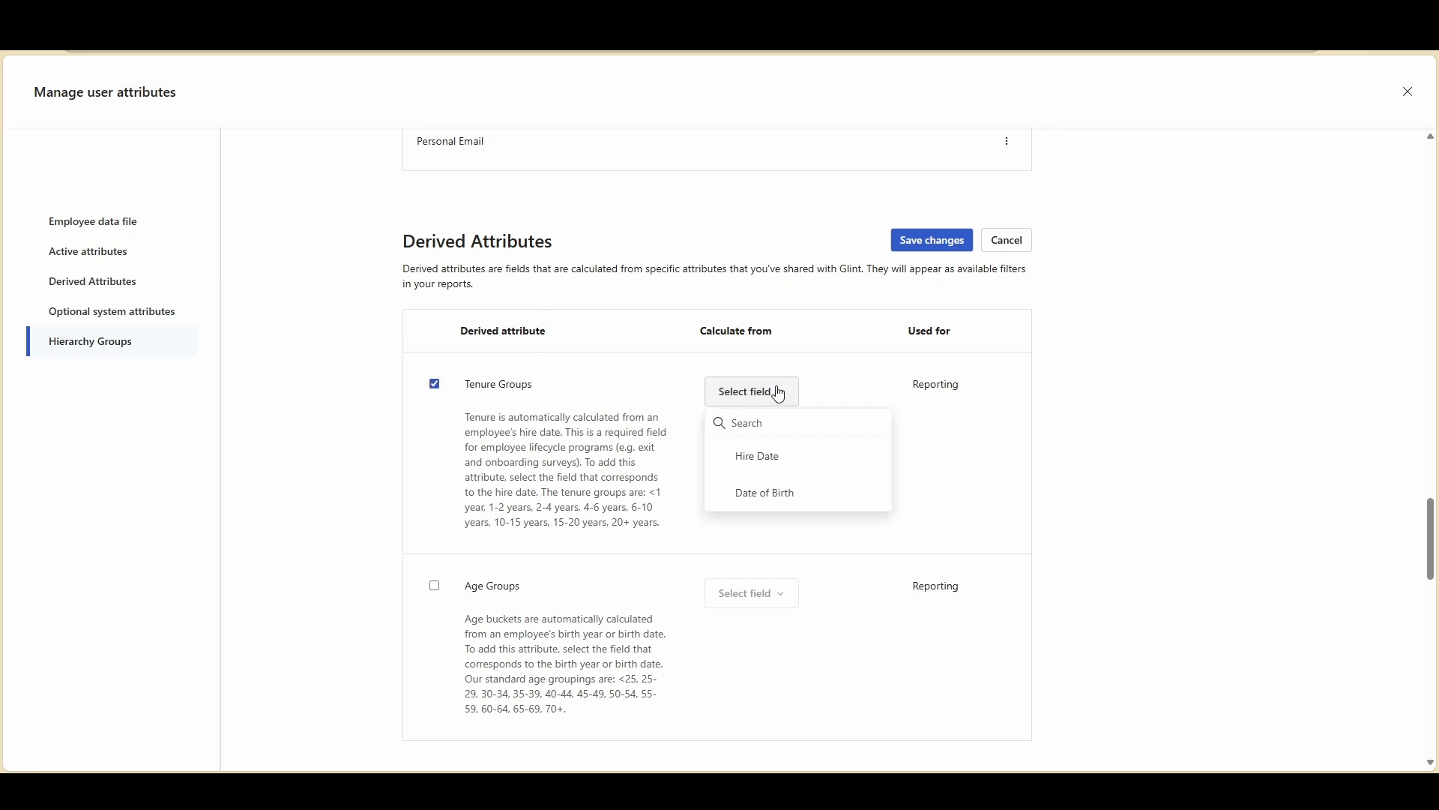
click(622, 387)
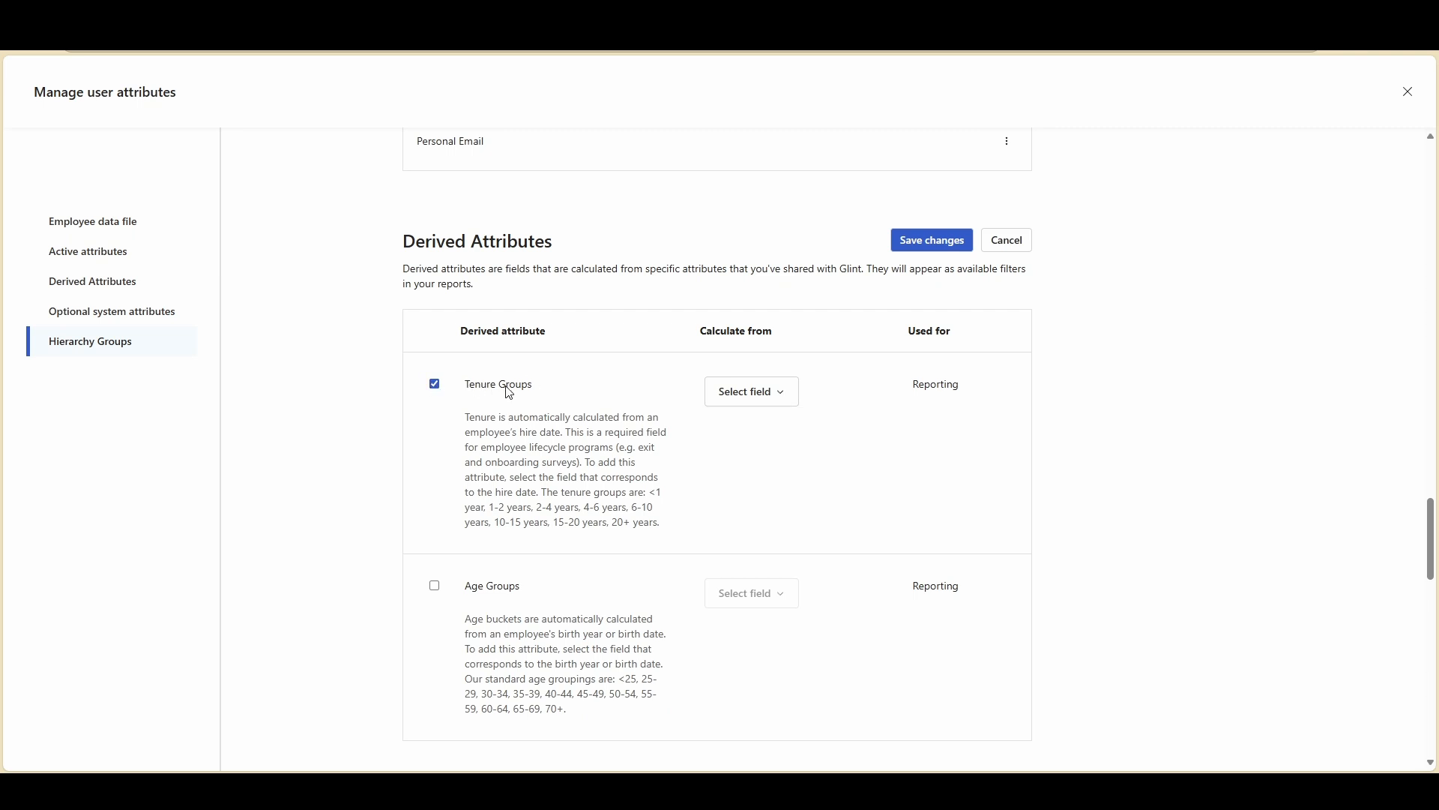
click(435, 385)
Try enabling Survey language in the optional system attributes, deselect it again and cancel the edit.
scroll(593, 411, down, 4)
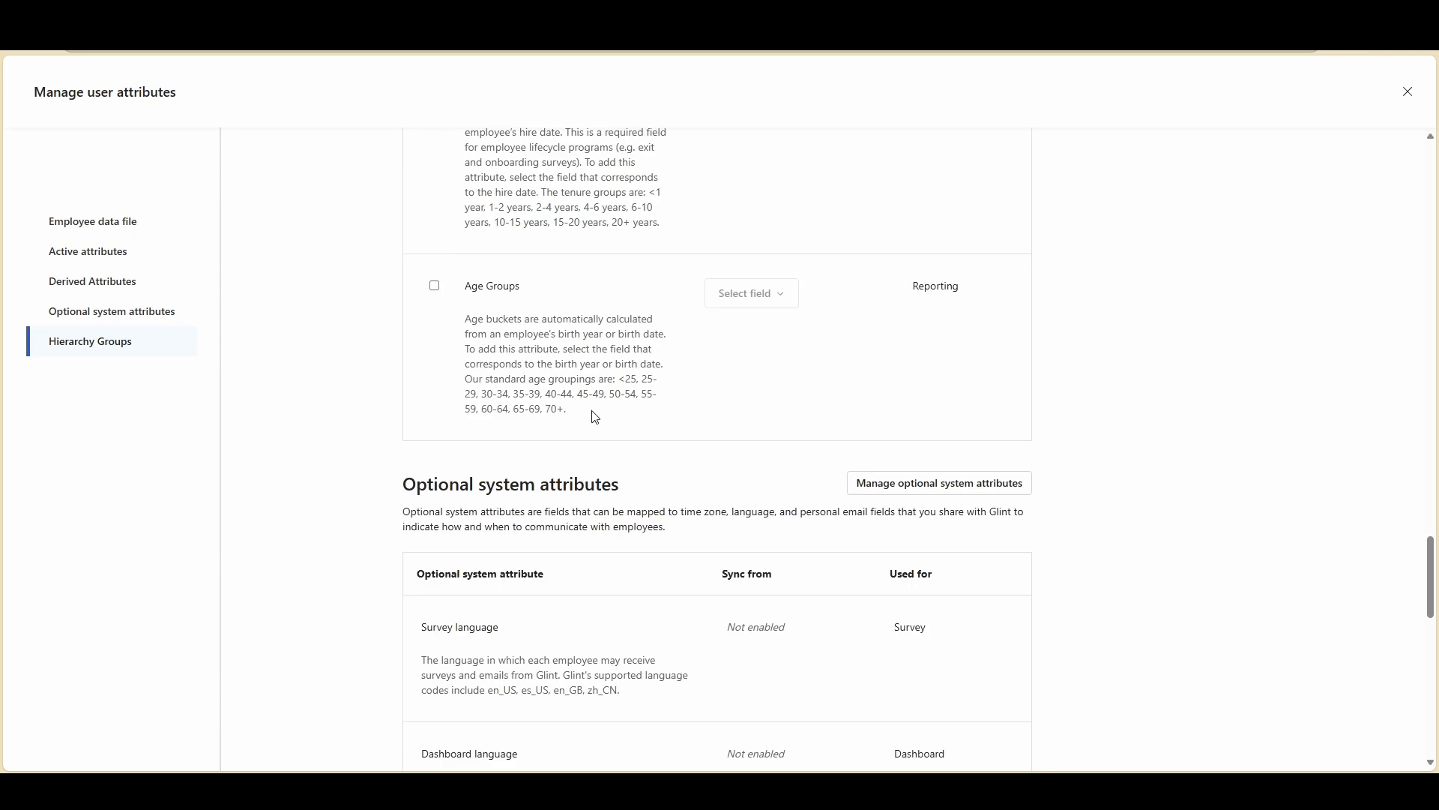
scroll(595, 417, down, 2)
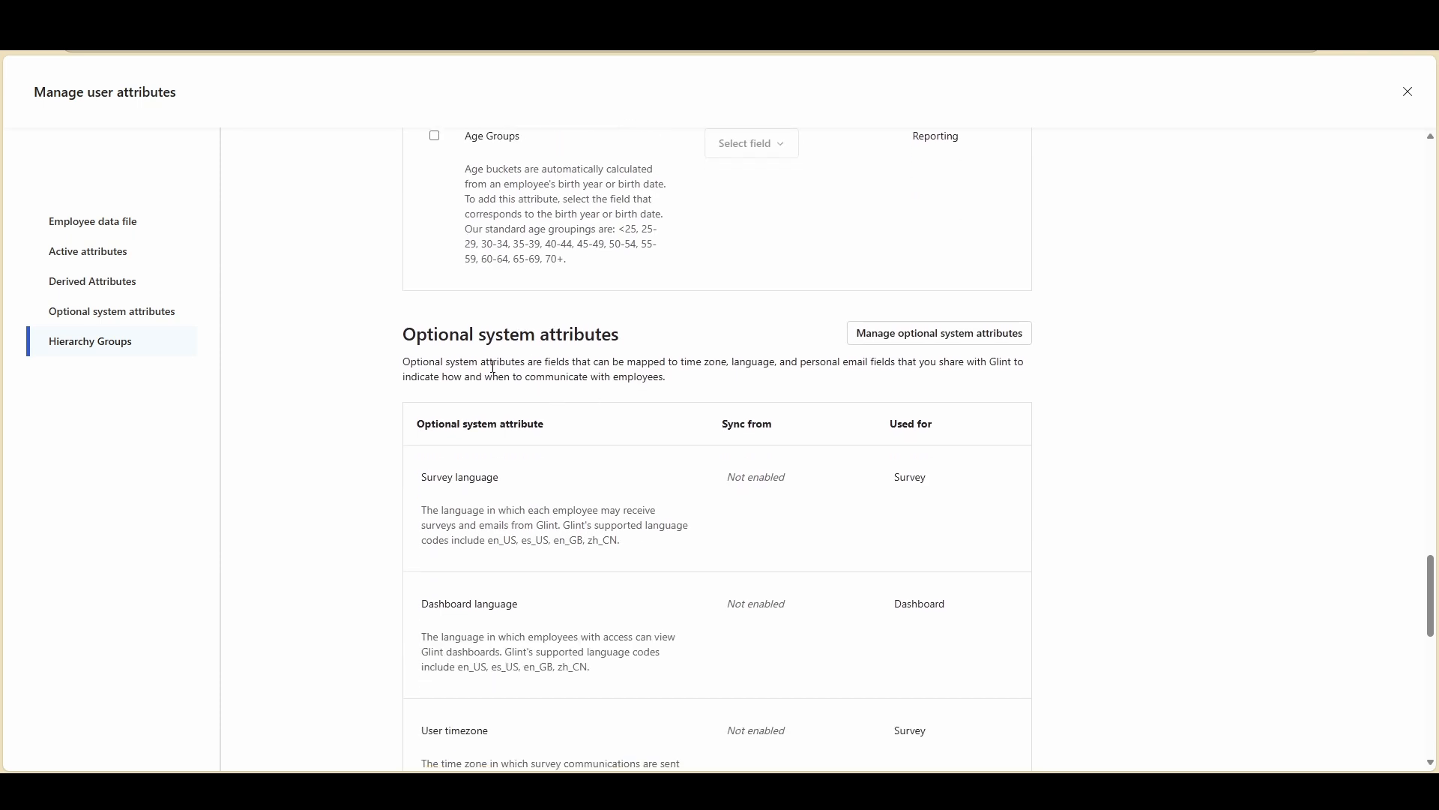
click(893, 335)
click(435, 478)
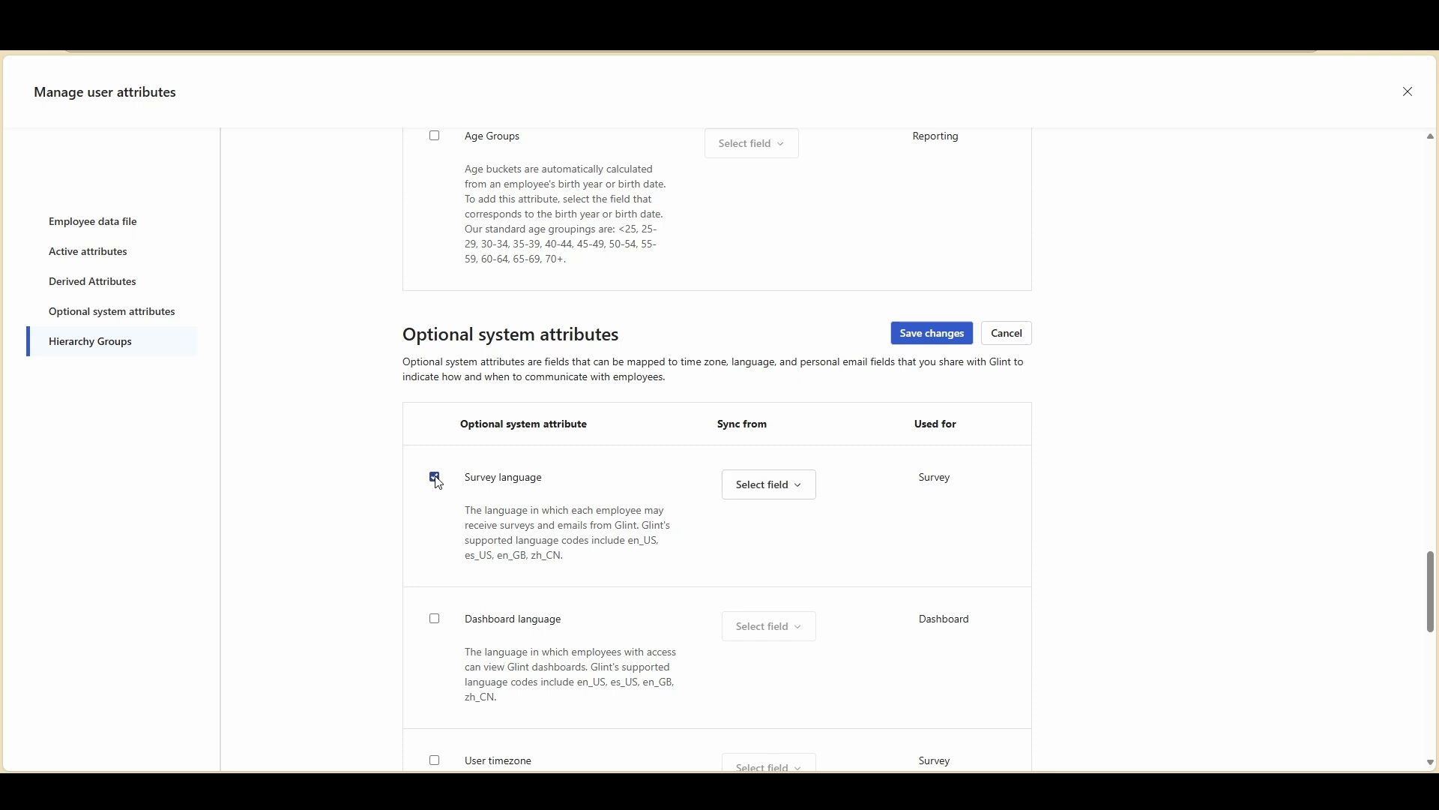
click(436, 478)
click(1018, 335)
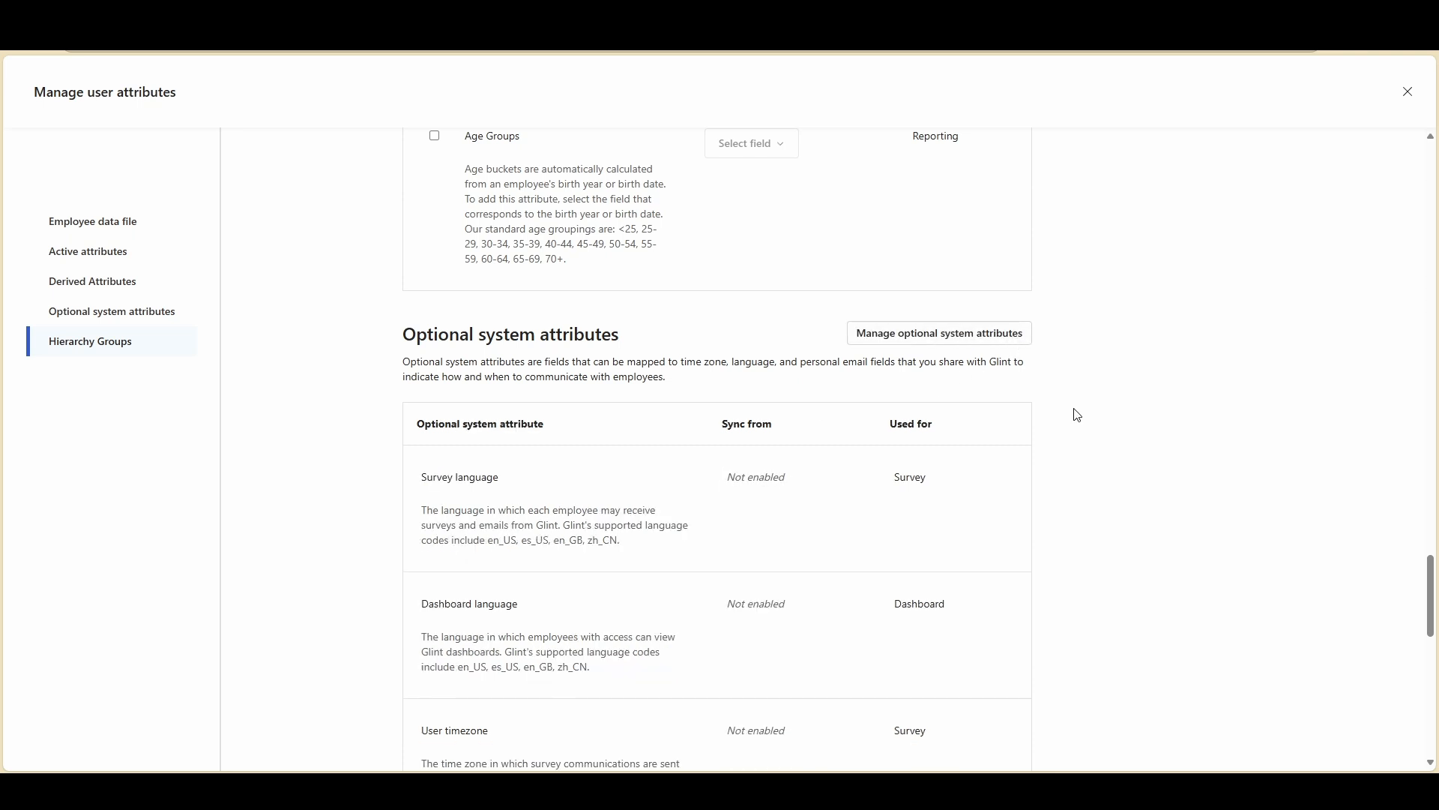
Review the Manager, Department and Location hierarchy groups along with the optional system attributes.
scroll(1078, 415, down, 10)
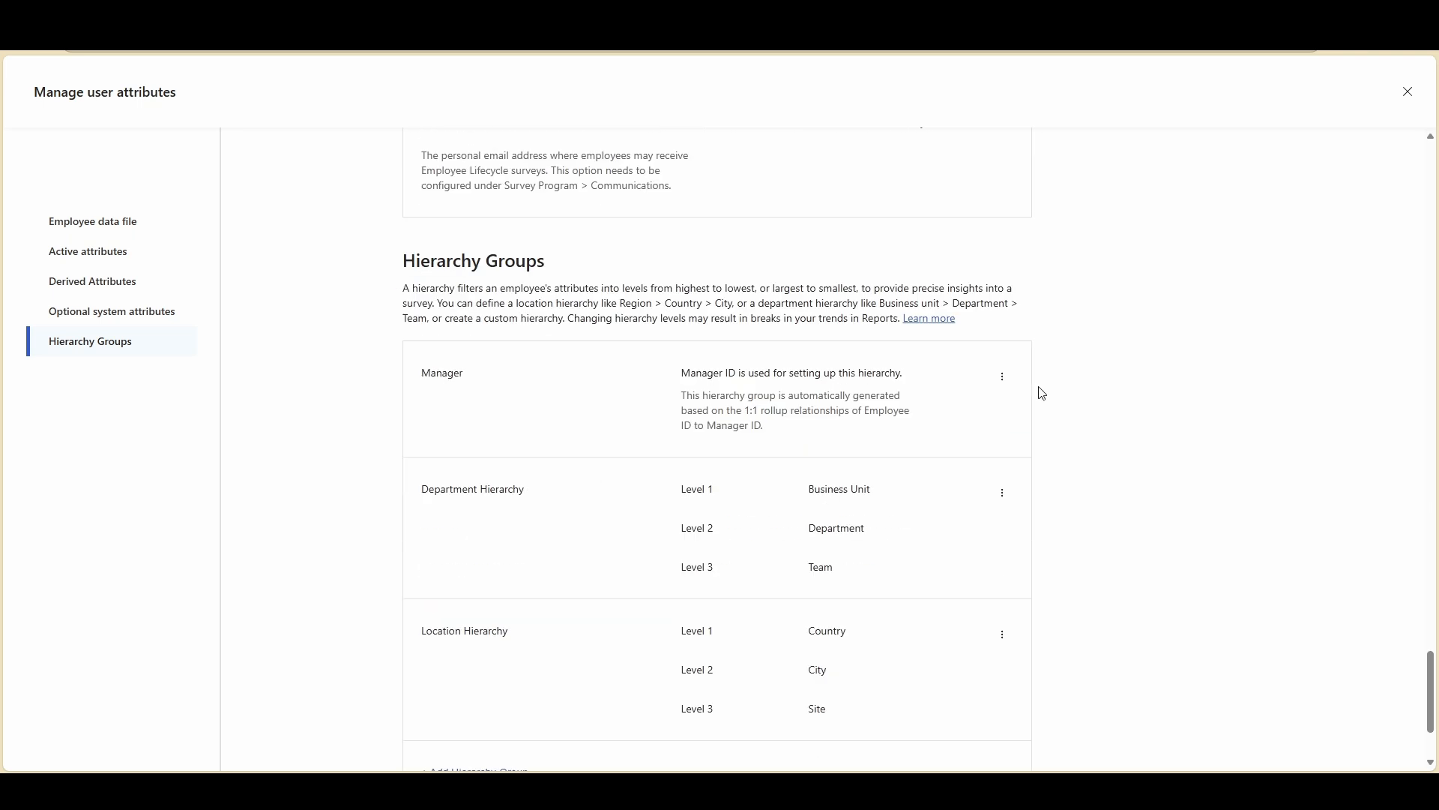
scroll(962, 363, down, 2)
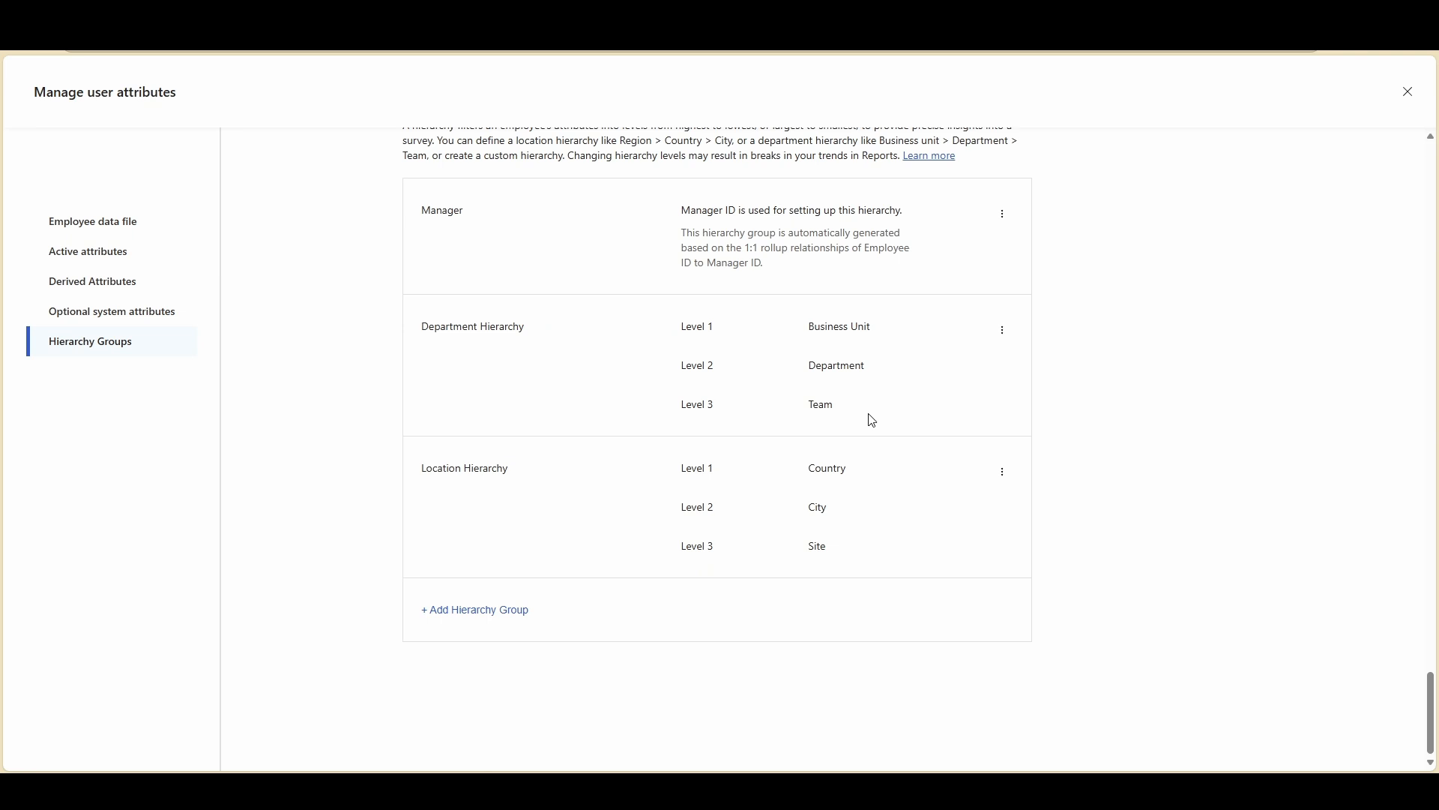
scroll(883, 425, up, 10)
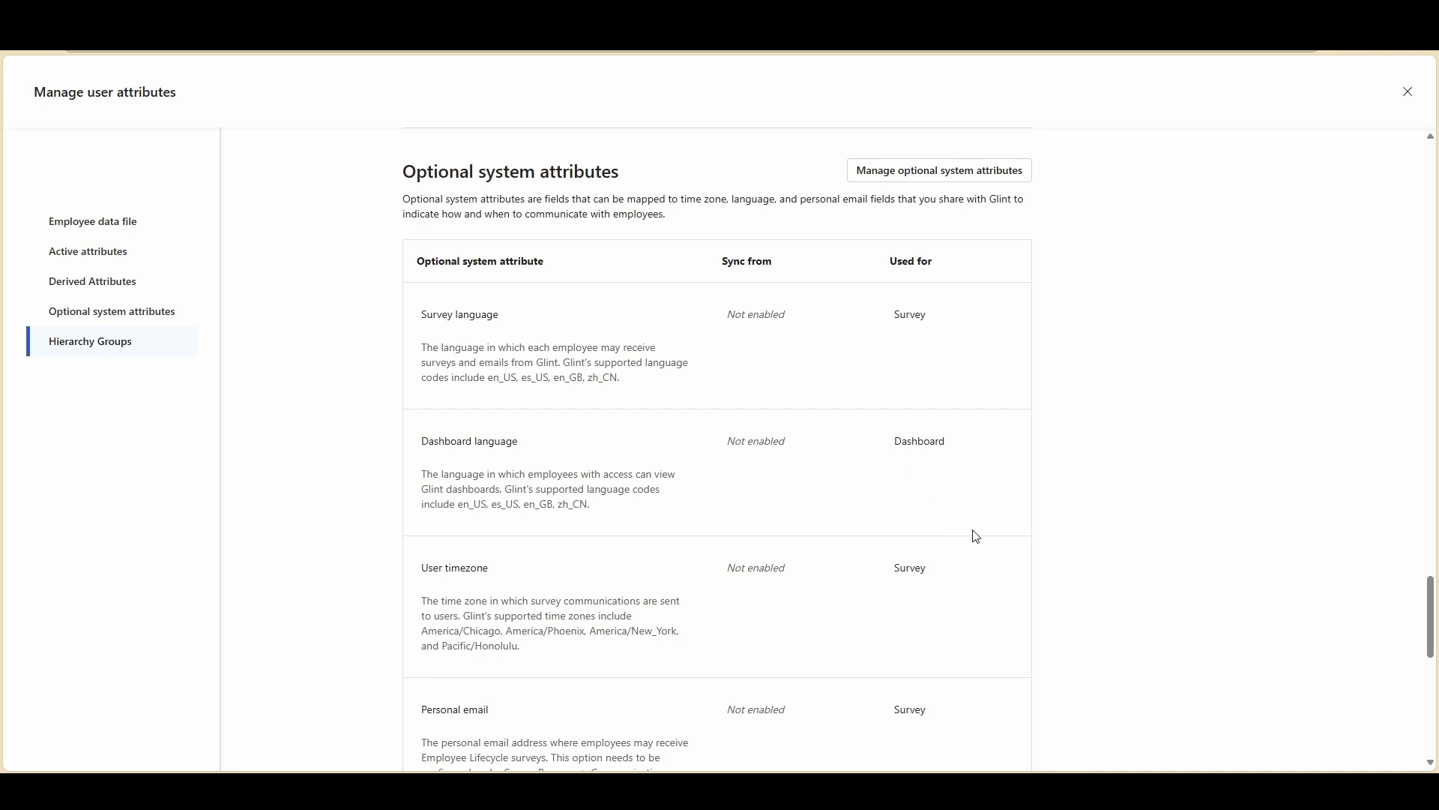
scroll(991, 564, down, 9)
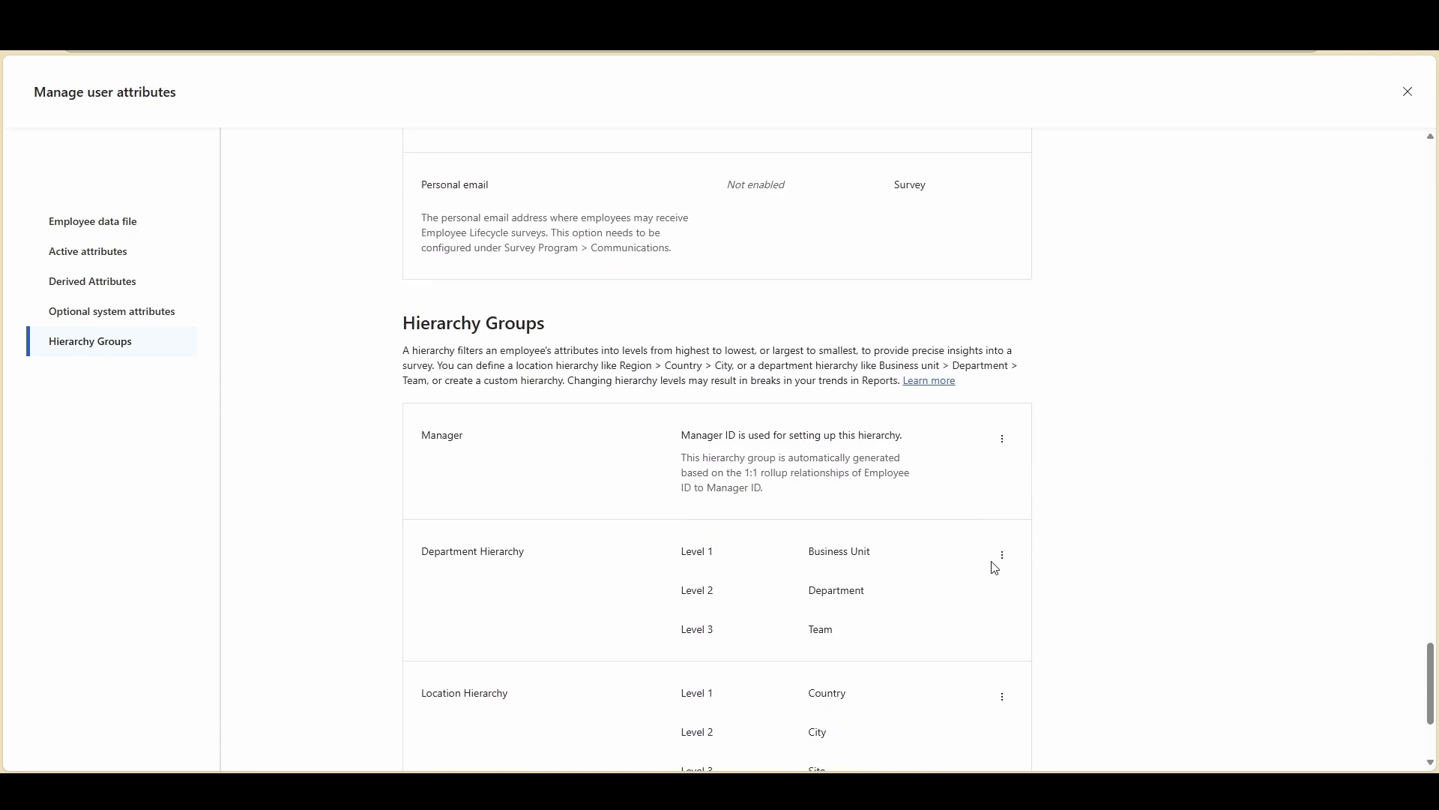